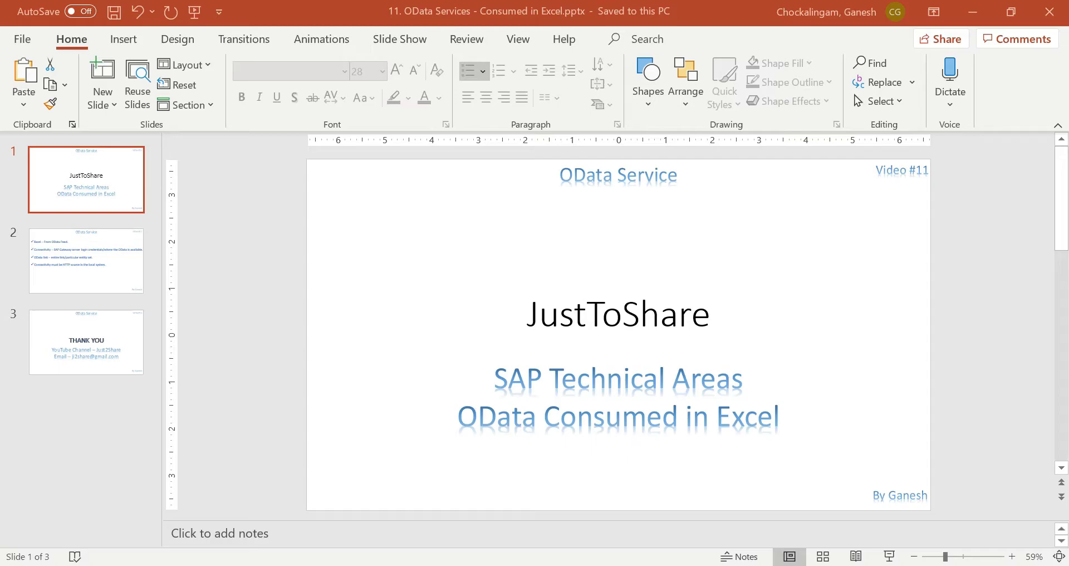
Show slide 2, 'OData Service', with its four checkmarked OData-in-Excel requirements.
click(92, 252)
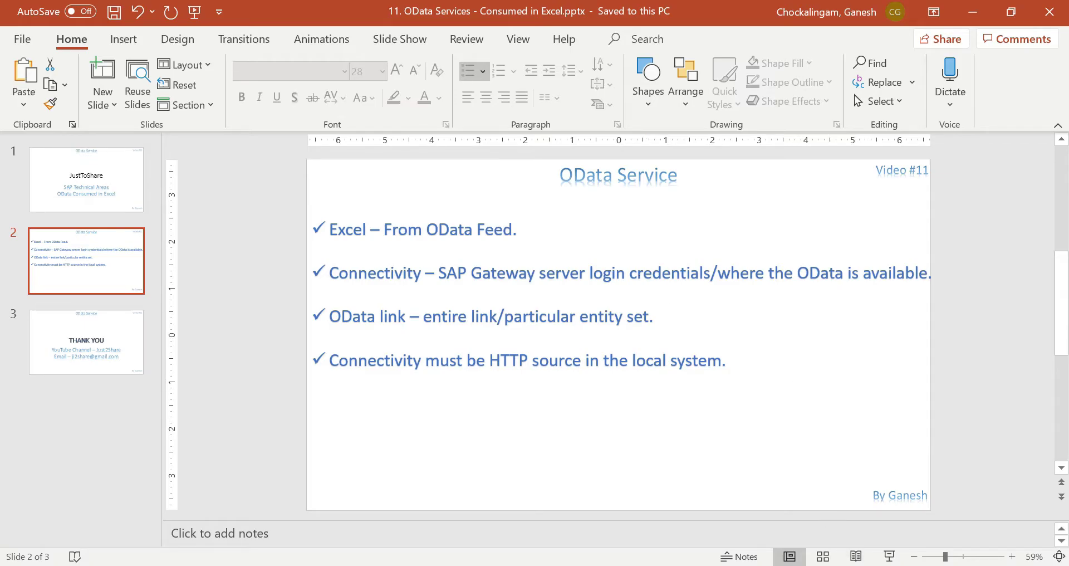
Switch to the SAP session and run transaction se80.
key(alt+Tab)
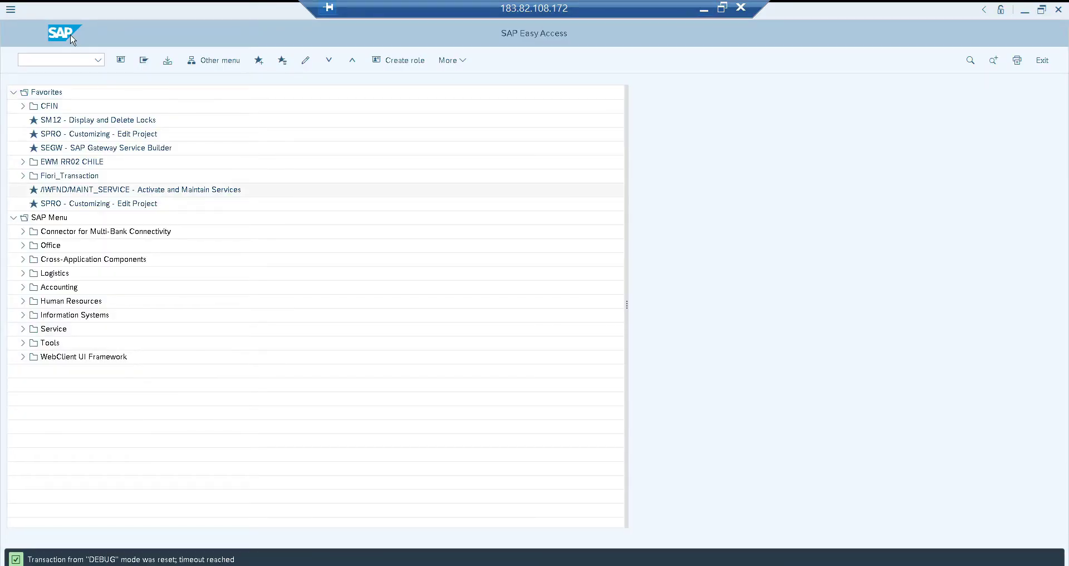
click(65, 61)
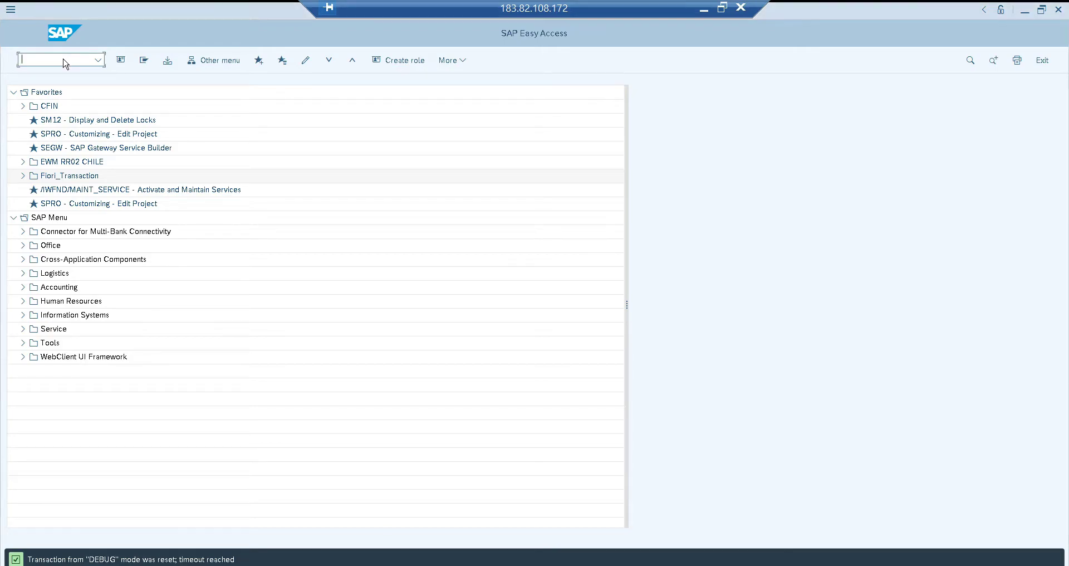
text(se80)
key(Return)
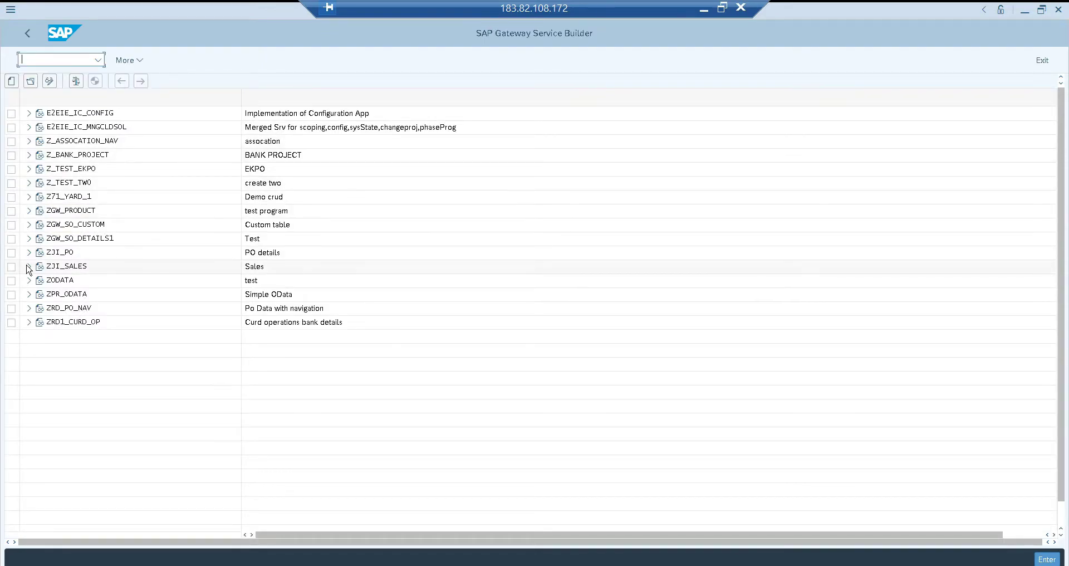
Open the S4H registration under ZJI_SALES Service Maintenance and launch its SAP Gateway Client.
double_click(71, 268)
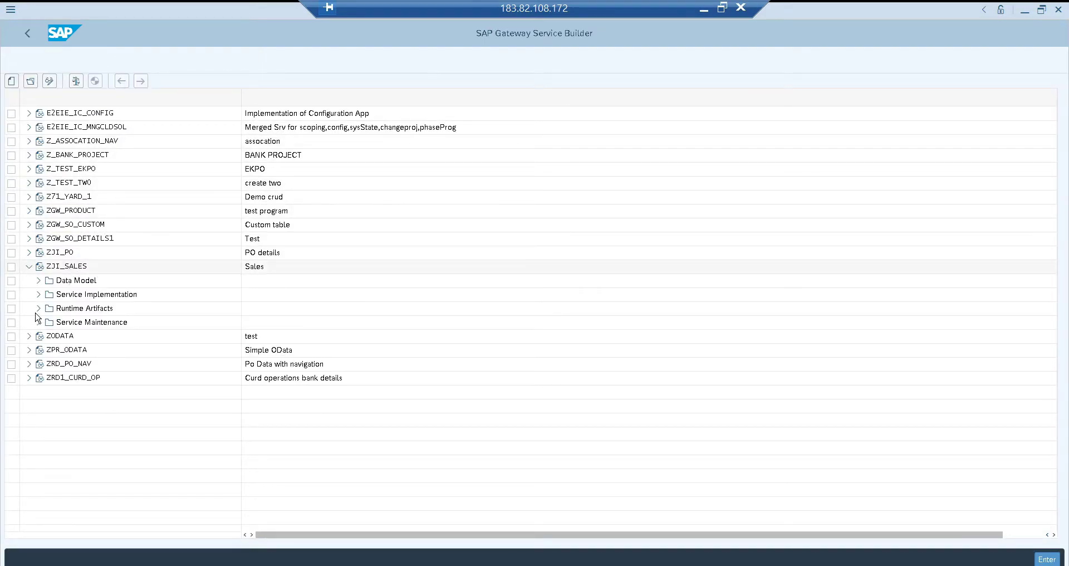
click(38, 323)
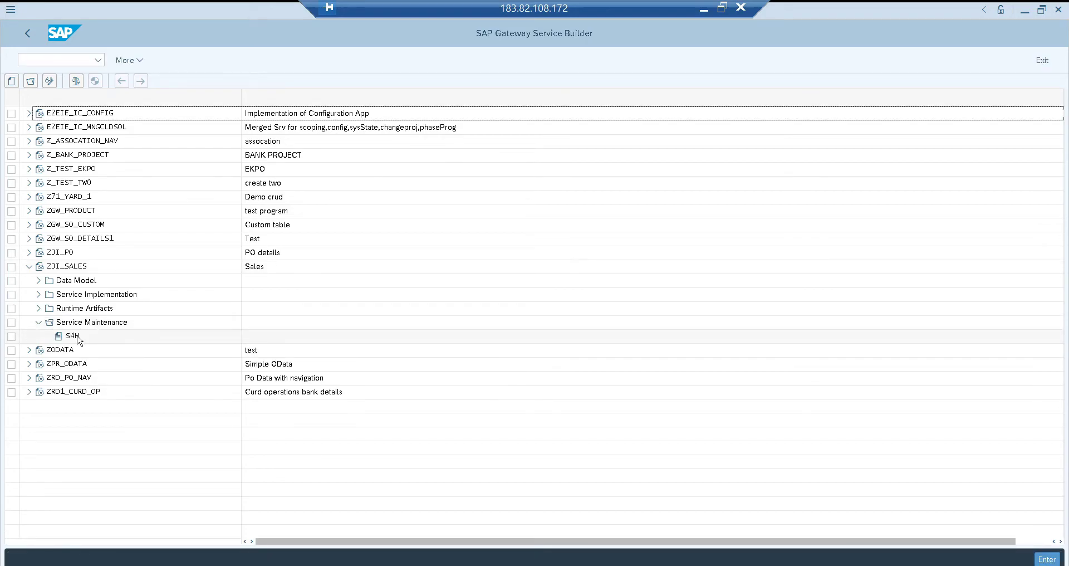
double_click(72, 335)
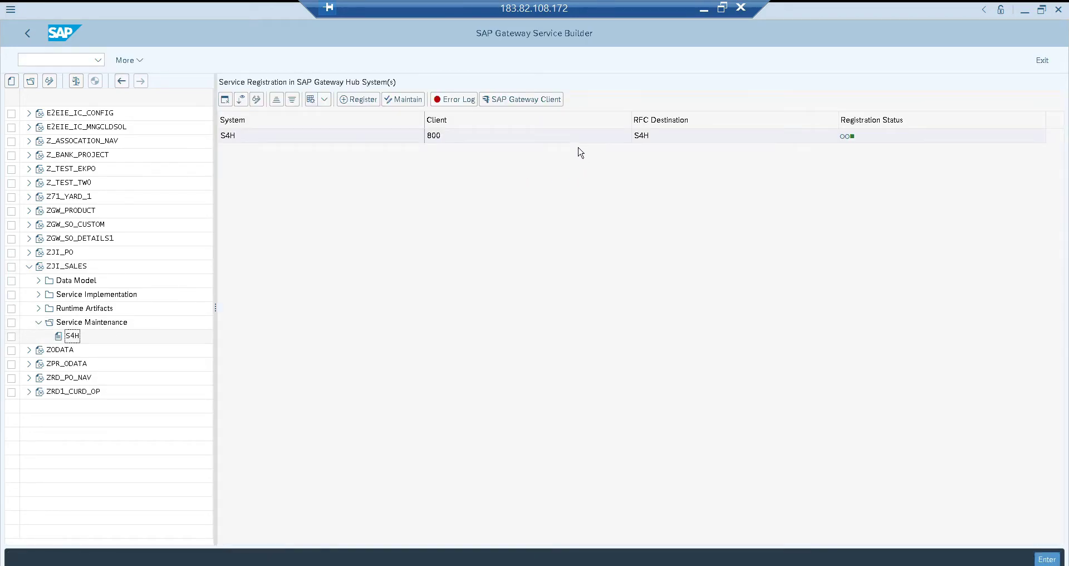
click(523, 100)
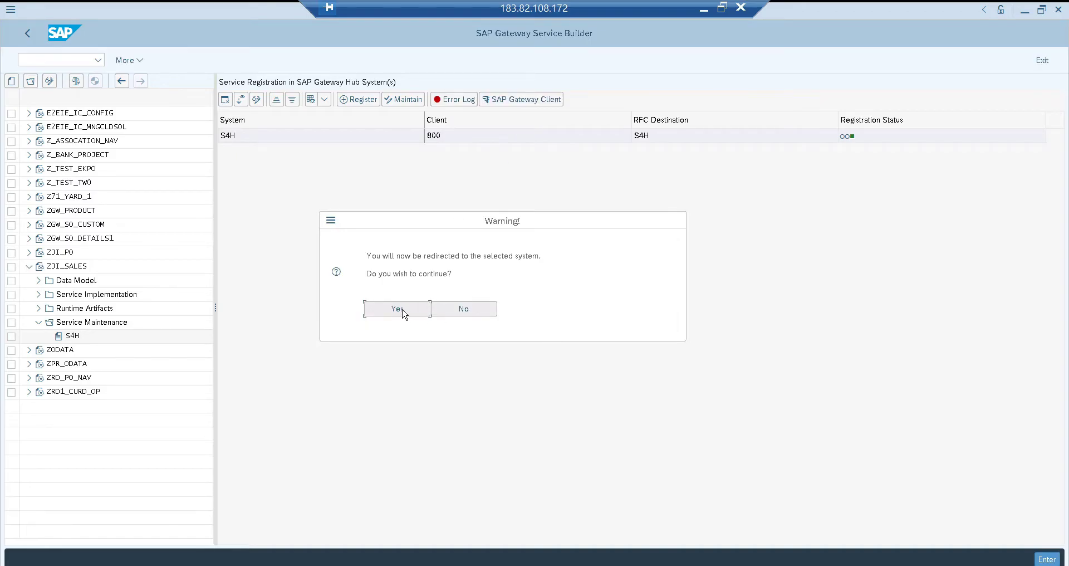
click(397, 309)
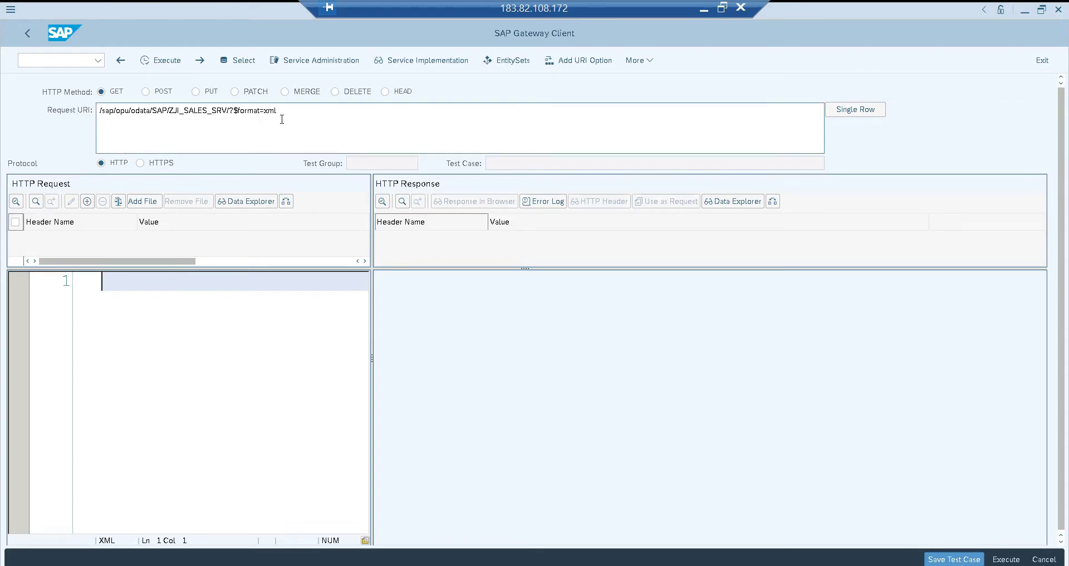
Execute the service request, then run SO_ItemSet and page through the returned XML entries.
click(165, 62)
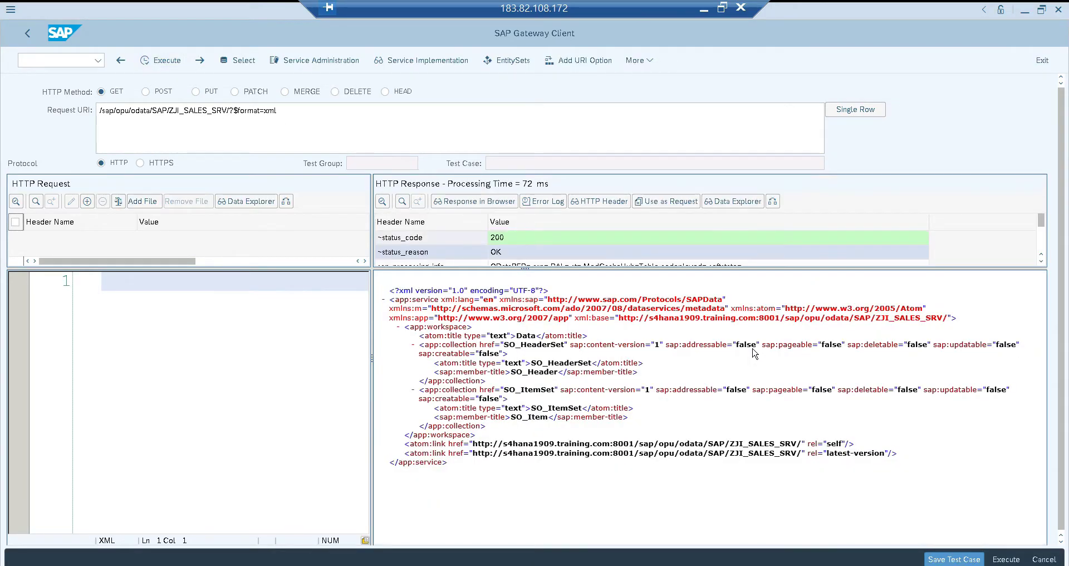
click(507, 60)
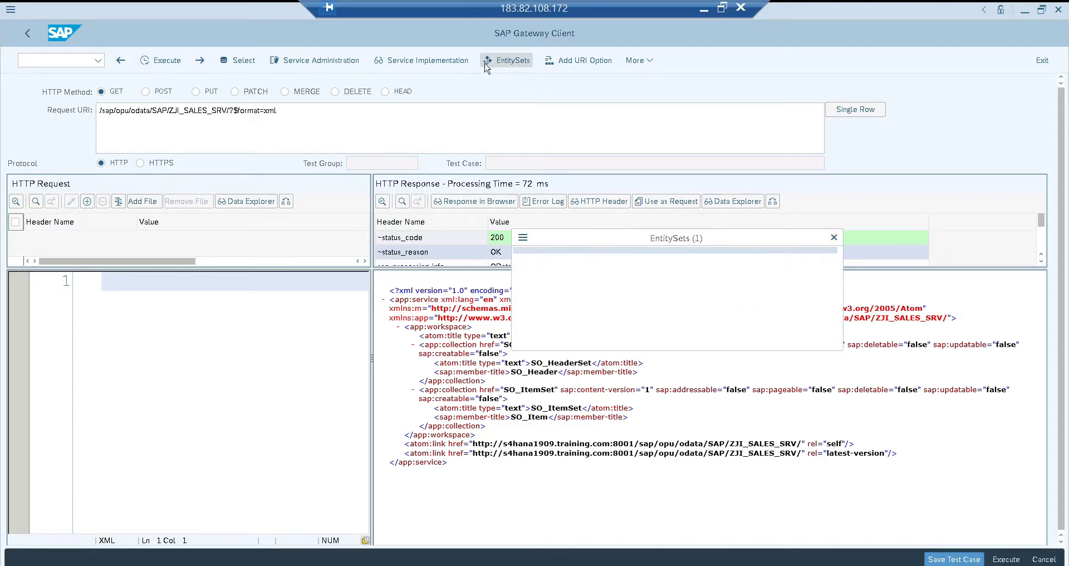
double_click(545, 337)
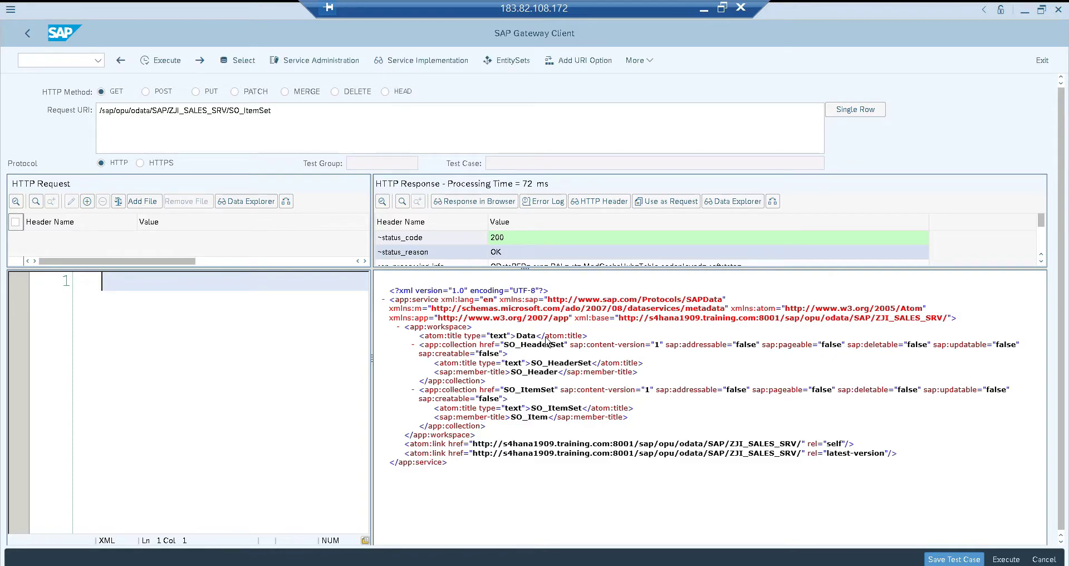
key(F8)
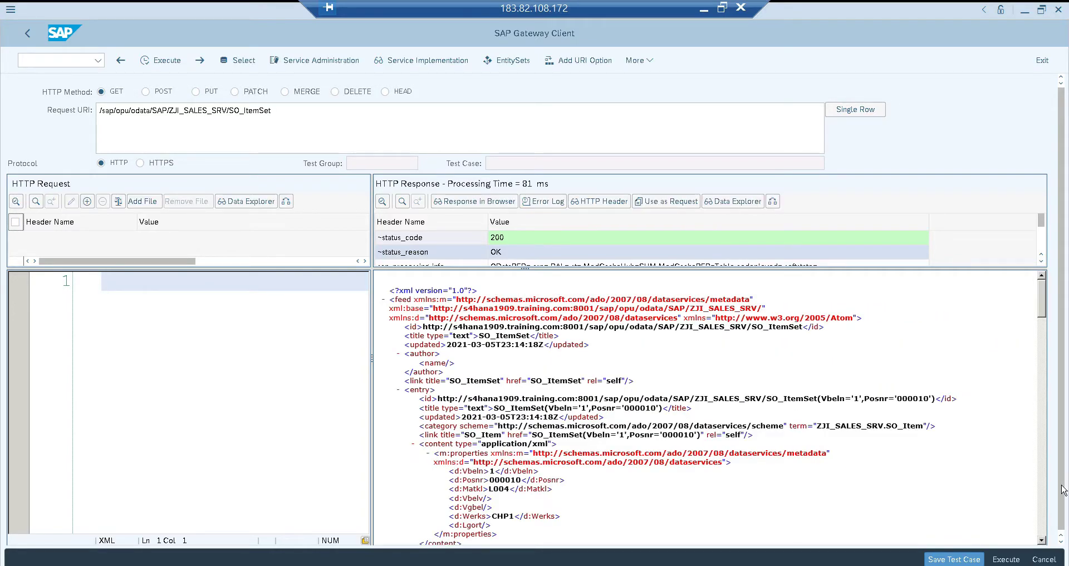
click(1041, 505)
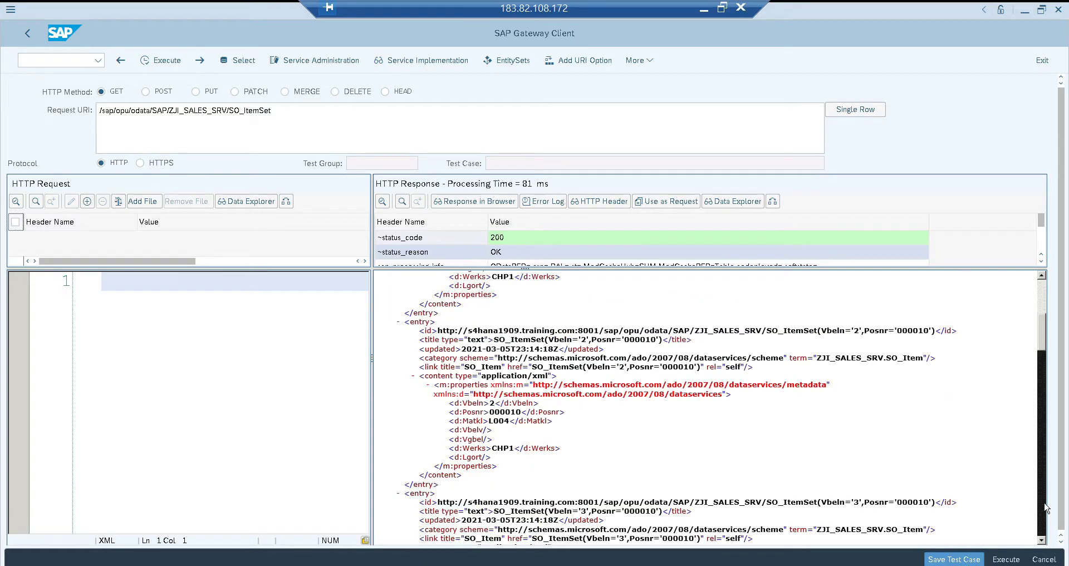
click(1045, 507)
click(1045, 507)
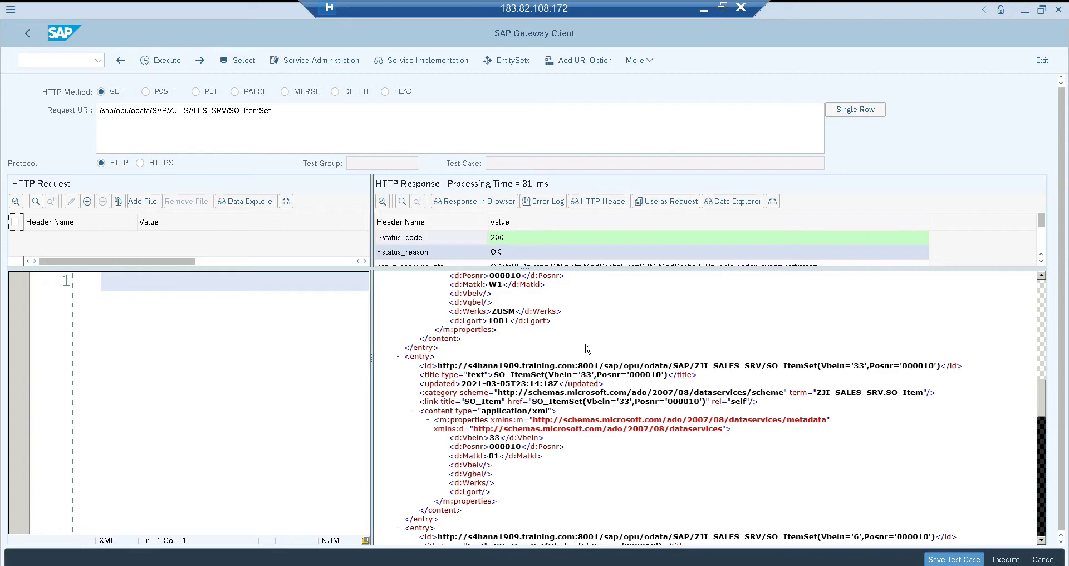
Launch Excel from Start search and discard the recovered files in Document Recovery.
key(super)
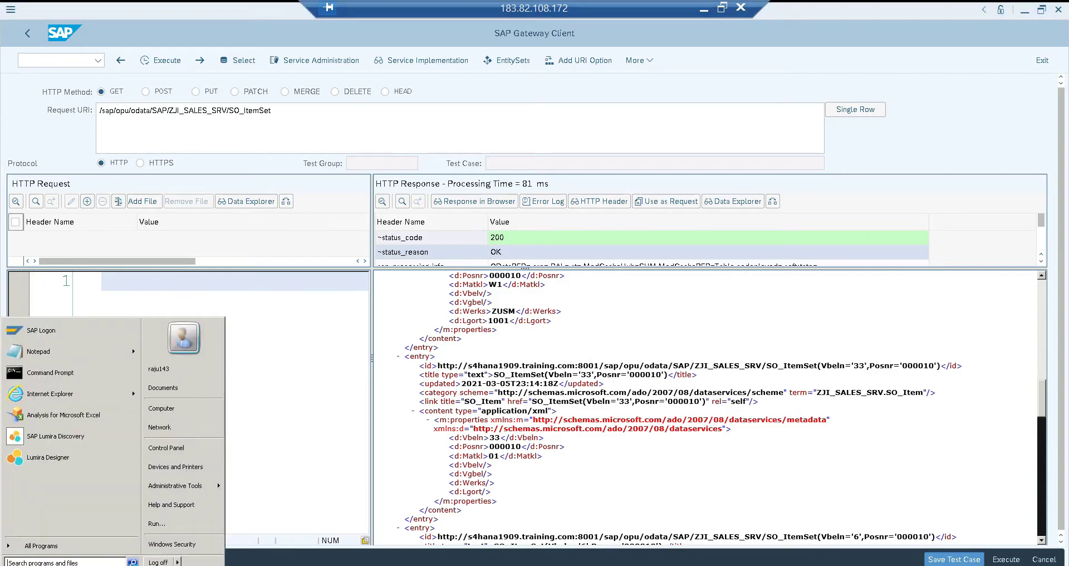
text(excel)
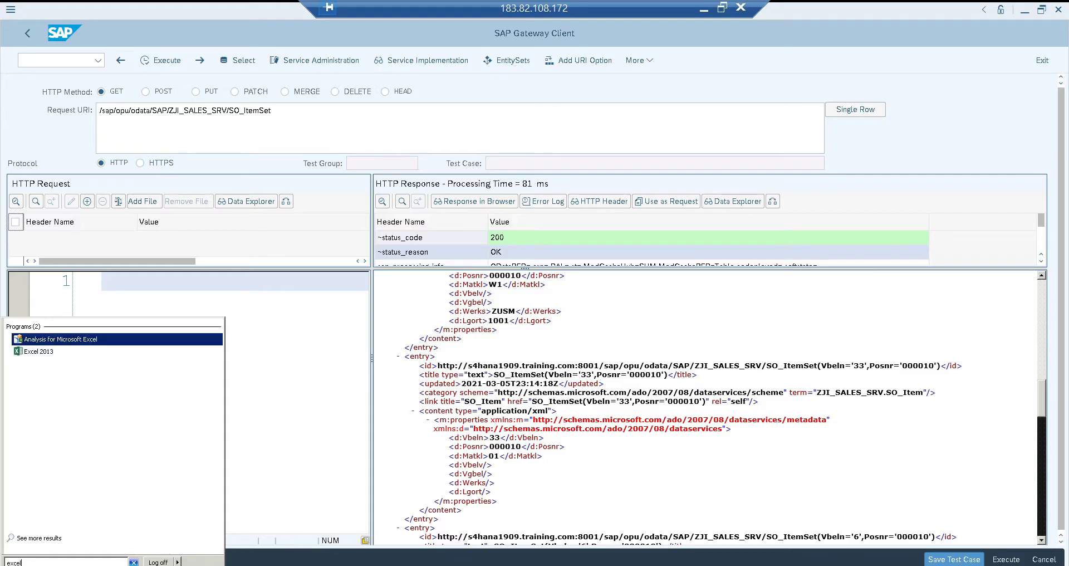
key(Return)
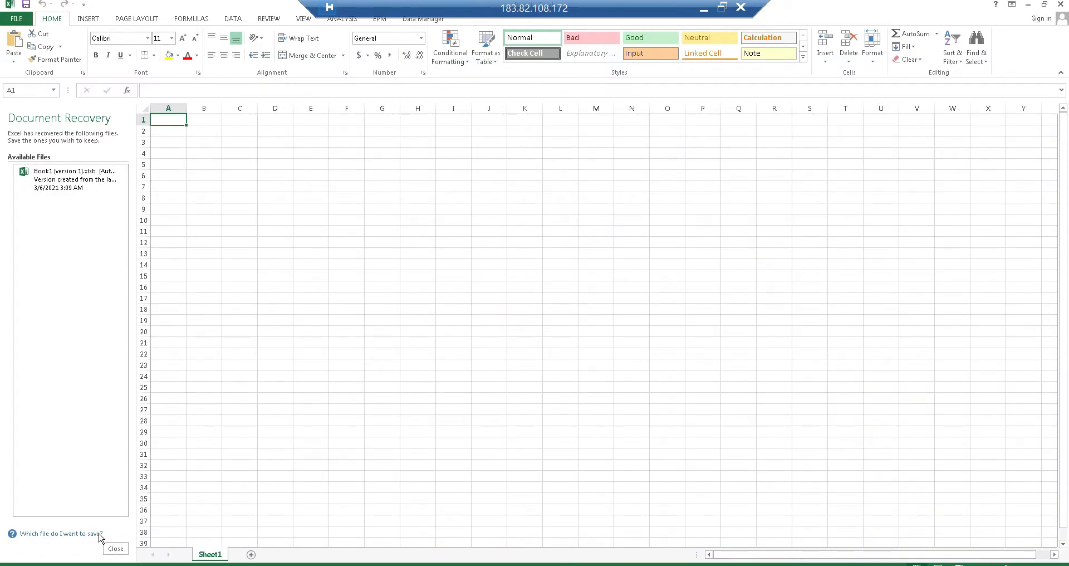
click(115, 548)
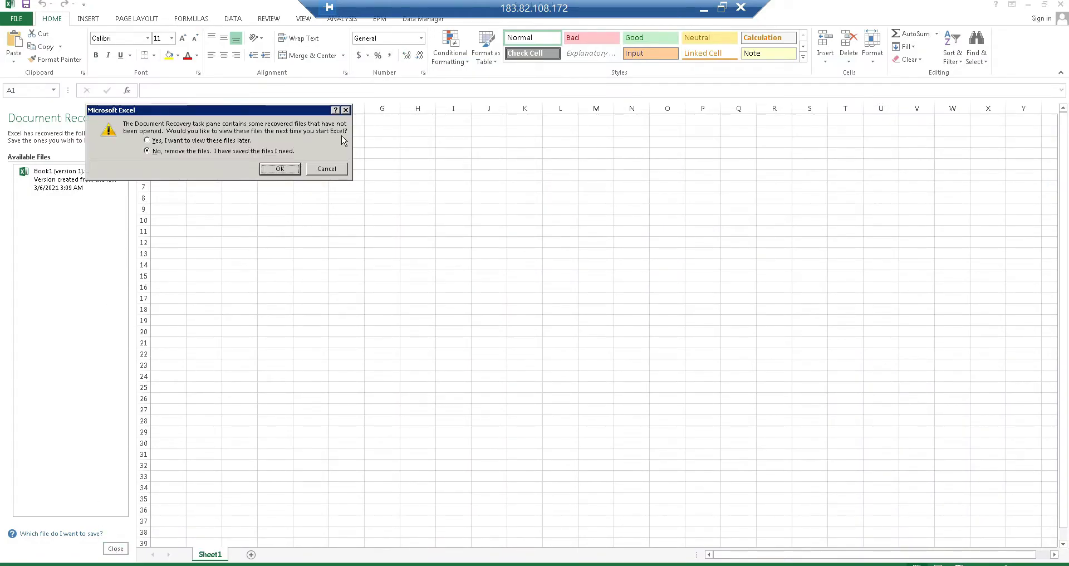
click(284, 169)
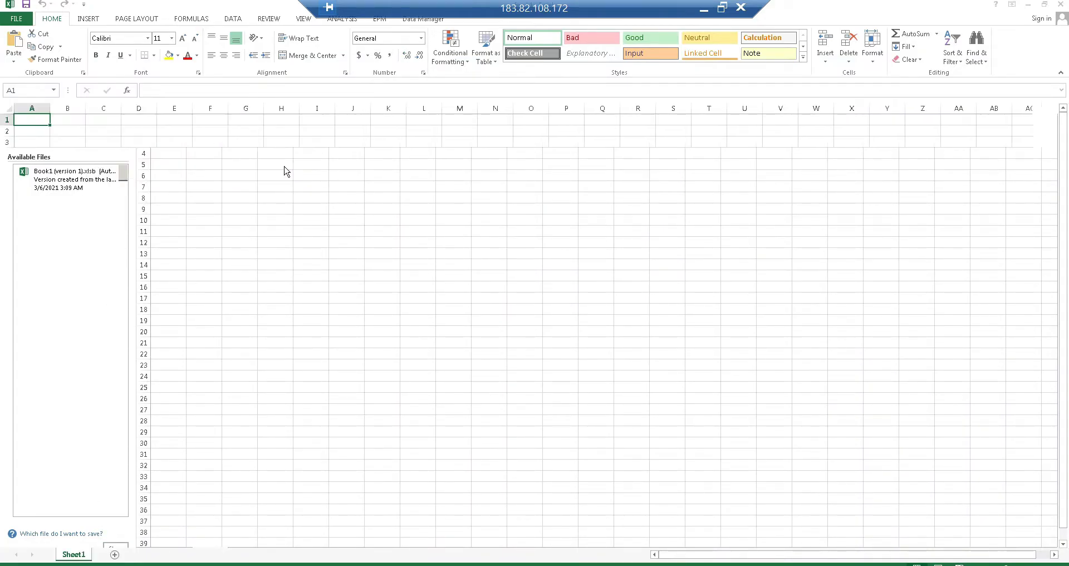
Start an import via DATA > From Other Sources > From OData Data Feed.
click(236, 22)
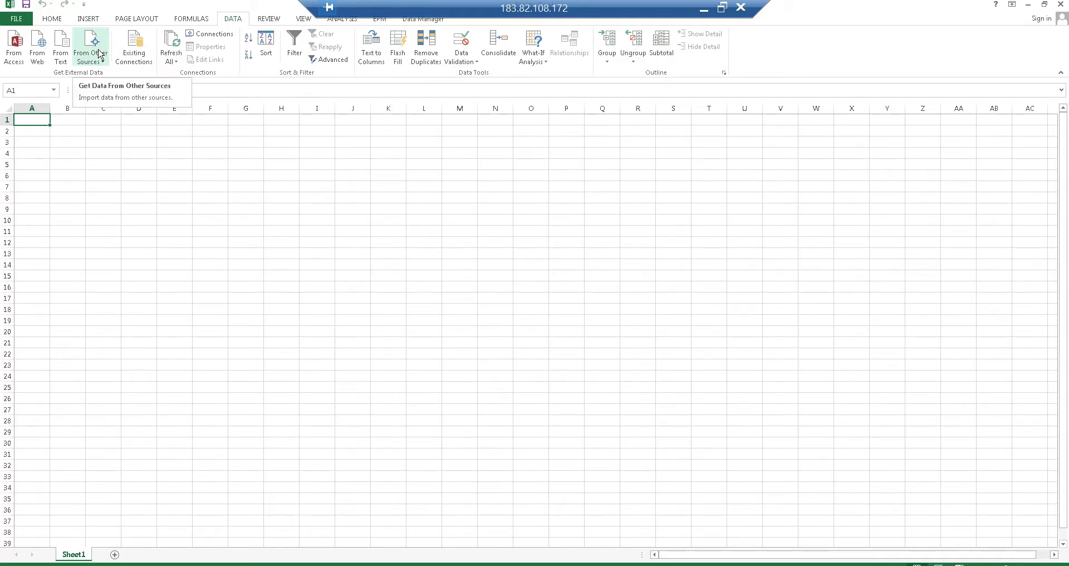
click(98, 55)
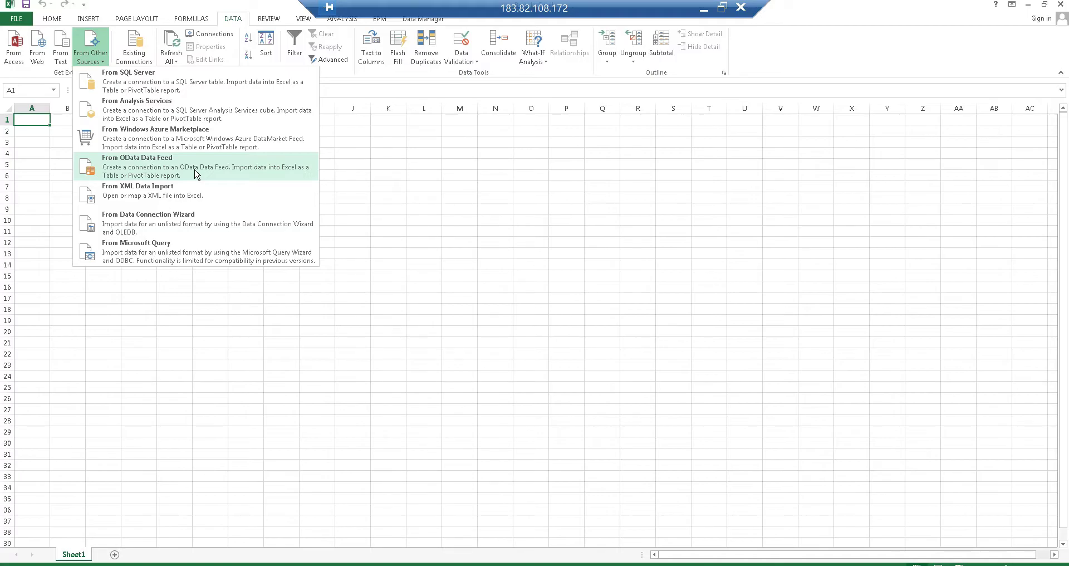
click(195, 175)
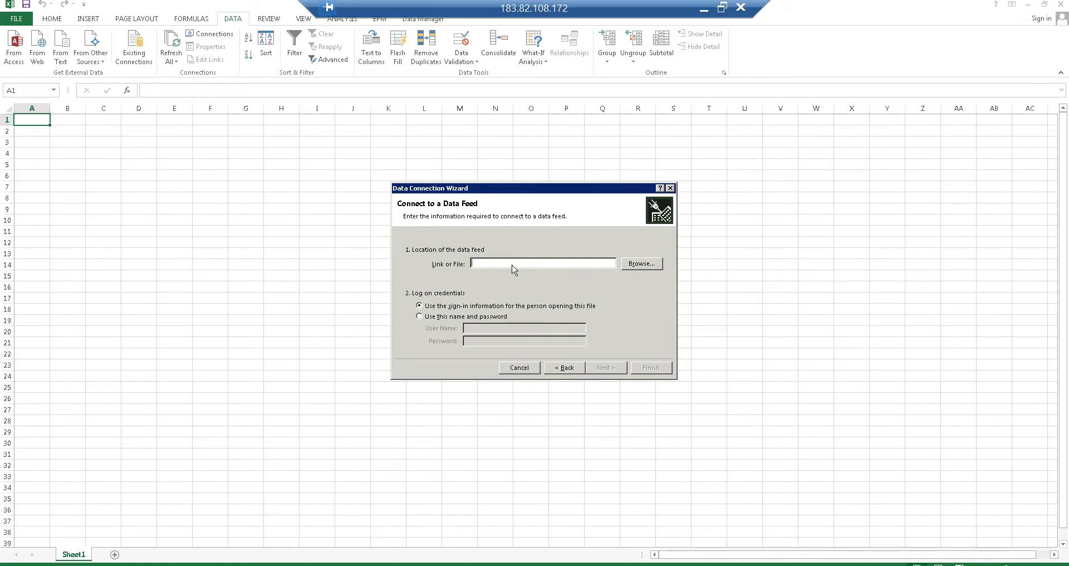
Copy the SO_ItemSet request URI from the Gateway Client into the feed's Link field.
key(alt+Tab)
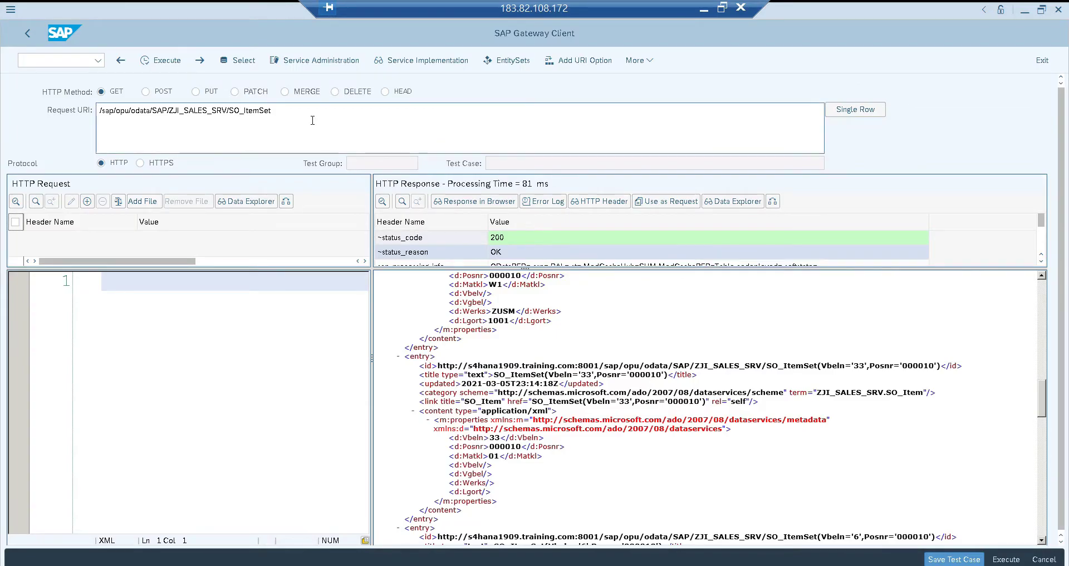
drag(299, 116, 69, 121)
key(ctrl+c)
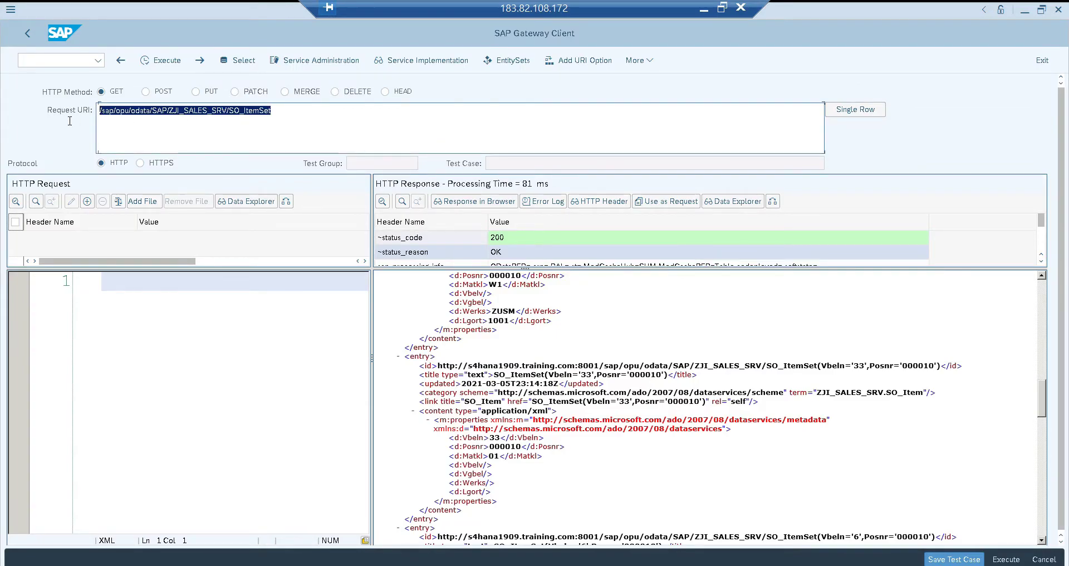
key(alt+Tab)
key(ctrl+v)
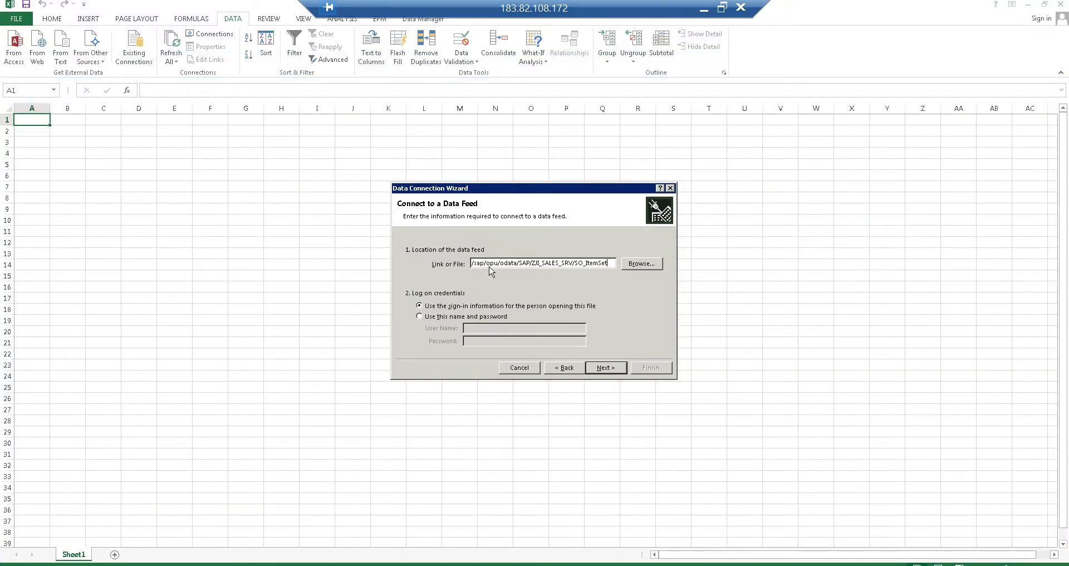
Choose logging on with a specific user name, enter the SAP user name, and continue.
click(426, 318)
click(496, 329)
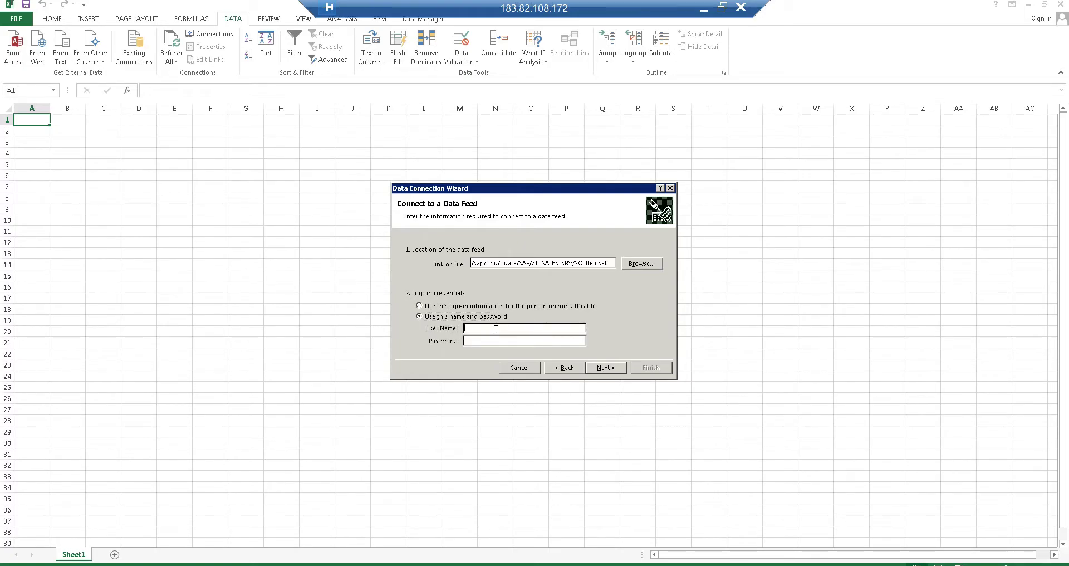
text(bes*********)
click(606, 367)
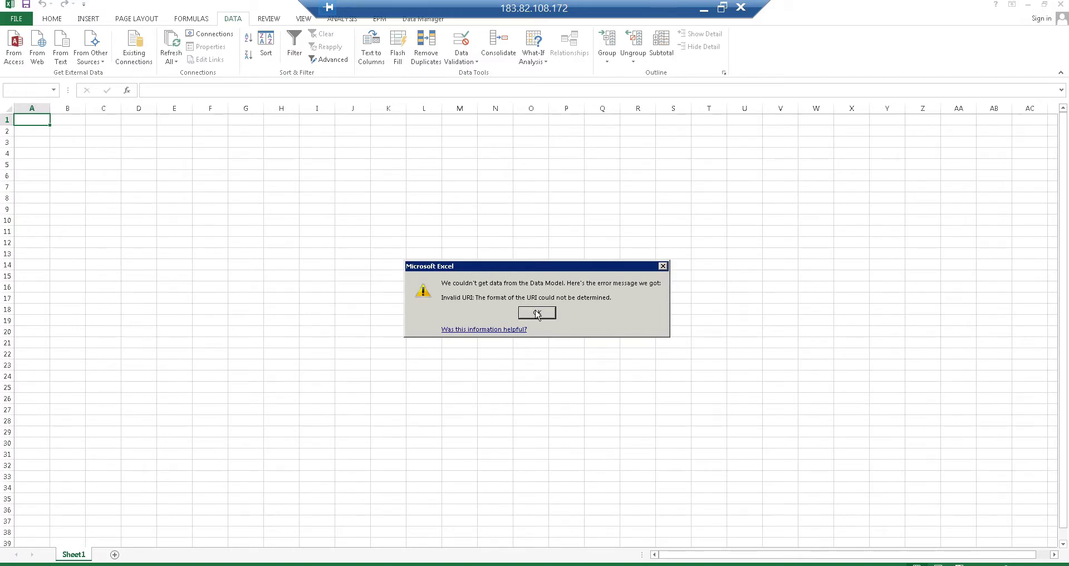
Dismiss the invalid URI and table-list errors and return to the SAP Gateway Client.
click(537, 313)
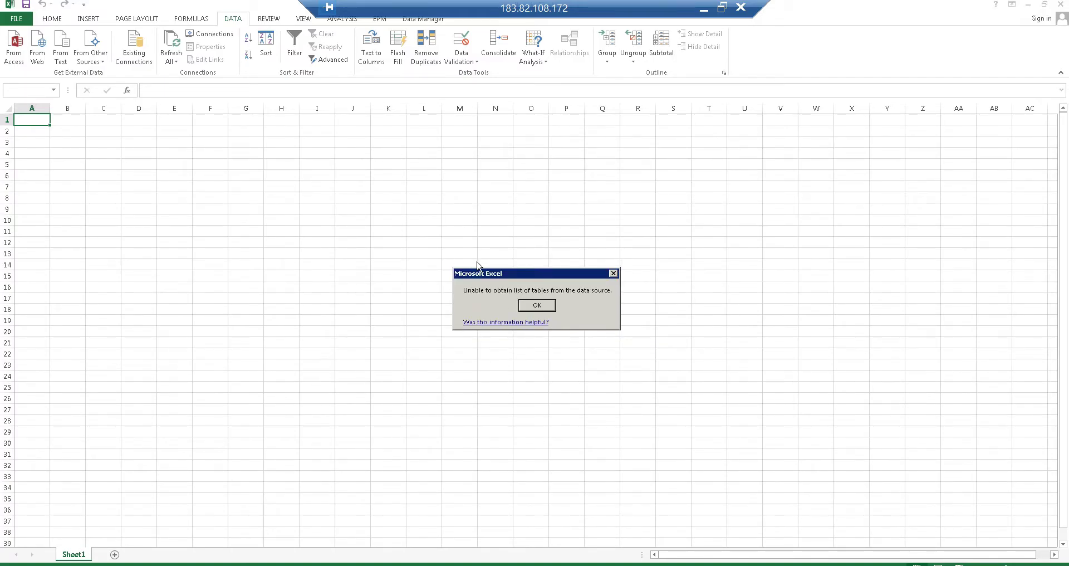
click(534, 305)
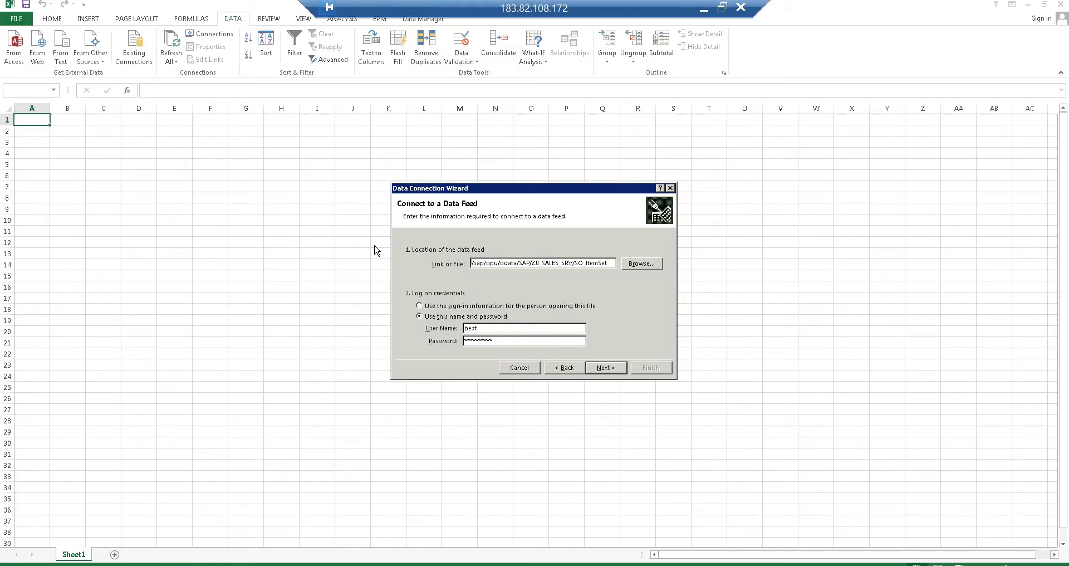
key(alt+Tab)
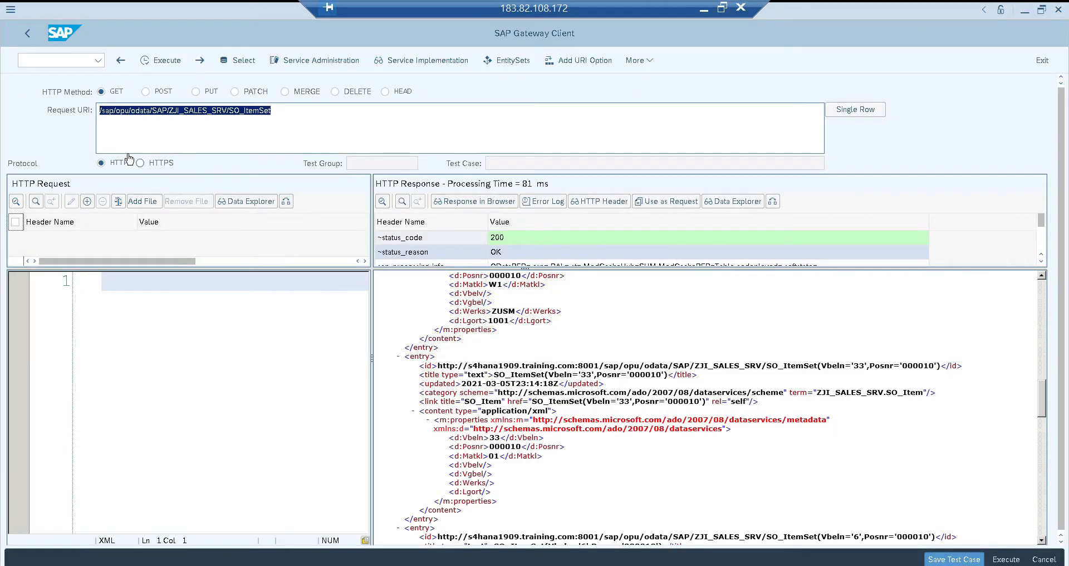
Switch the request from HTTPS (port 8004) back to HTTP on port 8001.
click(151, 164)
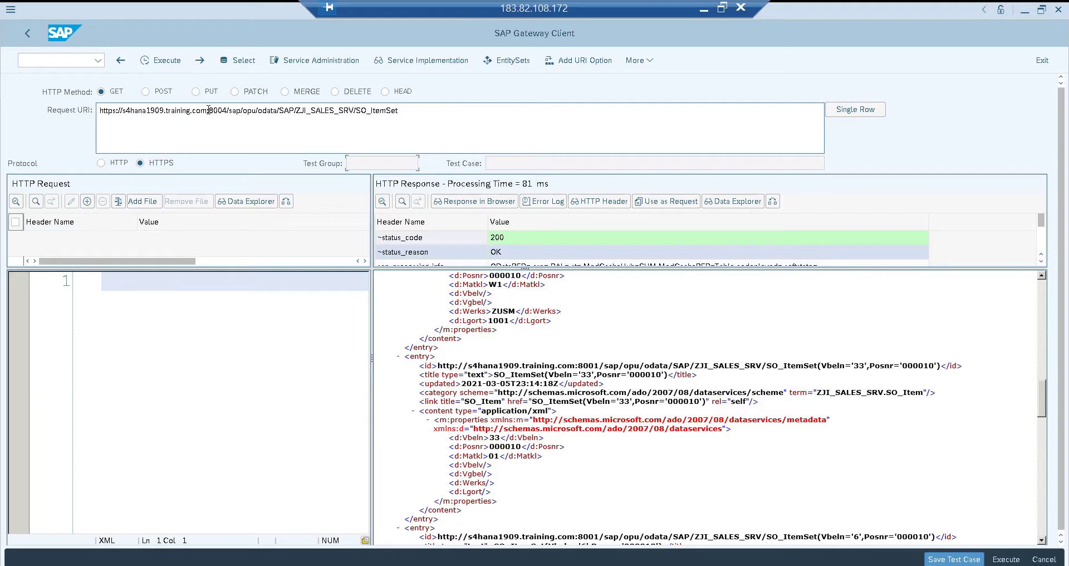
drag(236, 110, 232, 110)
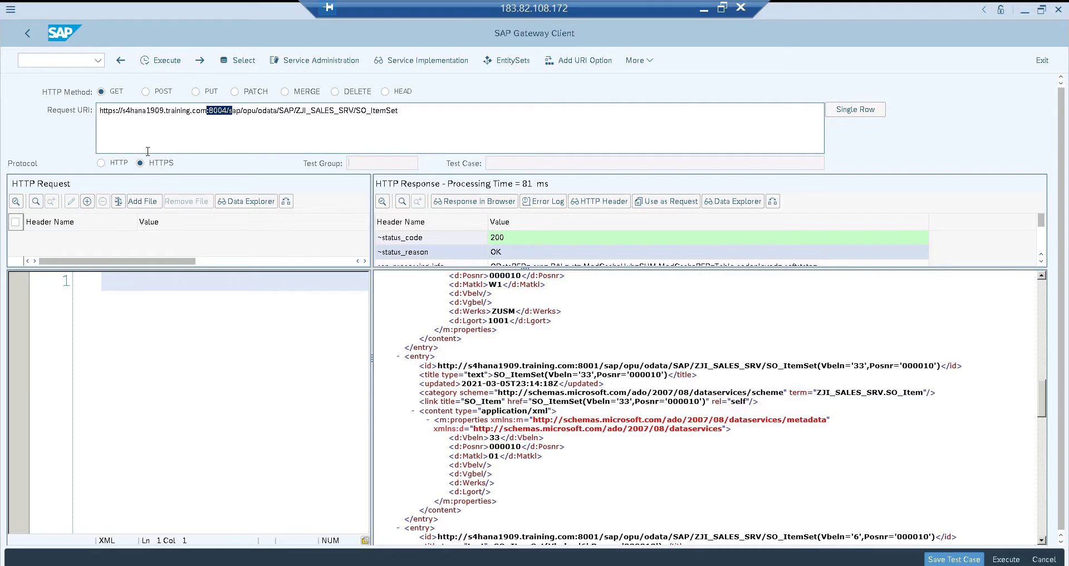
click(101, 164)
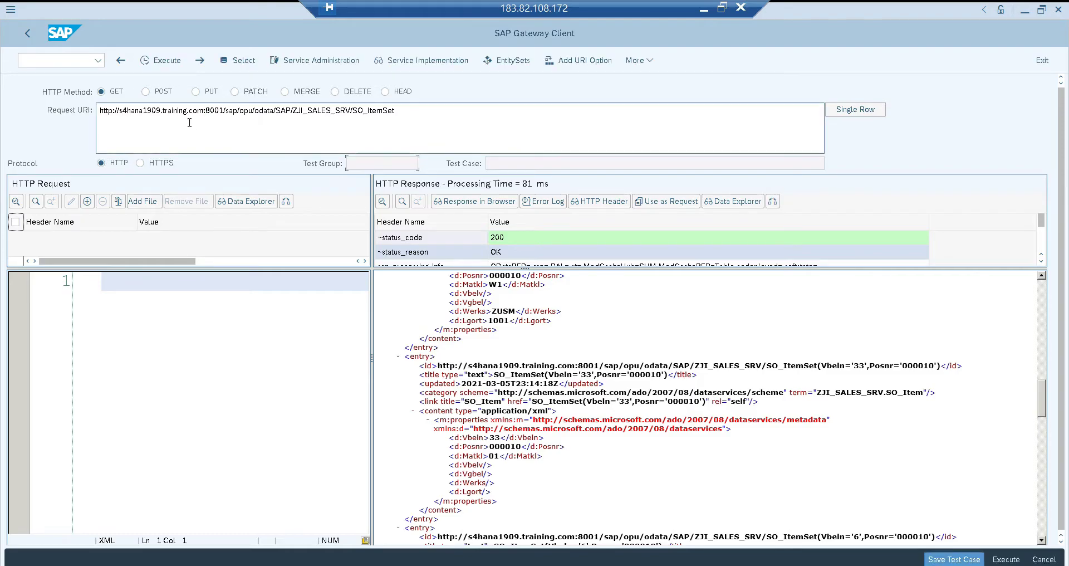
drag(204, 111, 227, 110)
Trim SO_ItemSet off the URI, ending it at ZJI_SALES_SRV/, and copy it.
triple_click(228, 110)
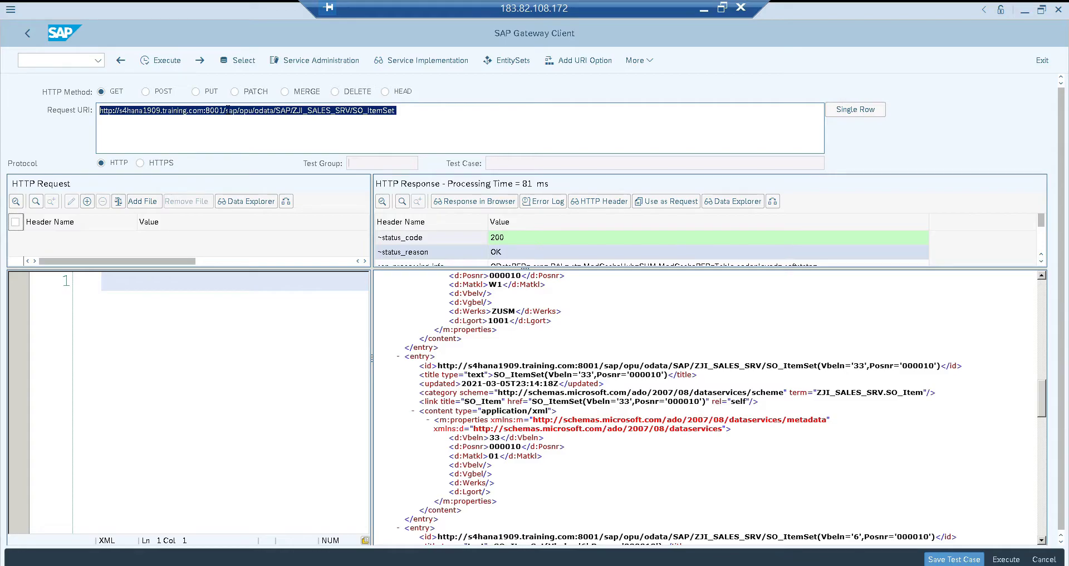
click(420, 111)
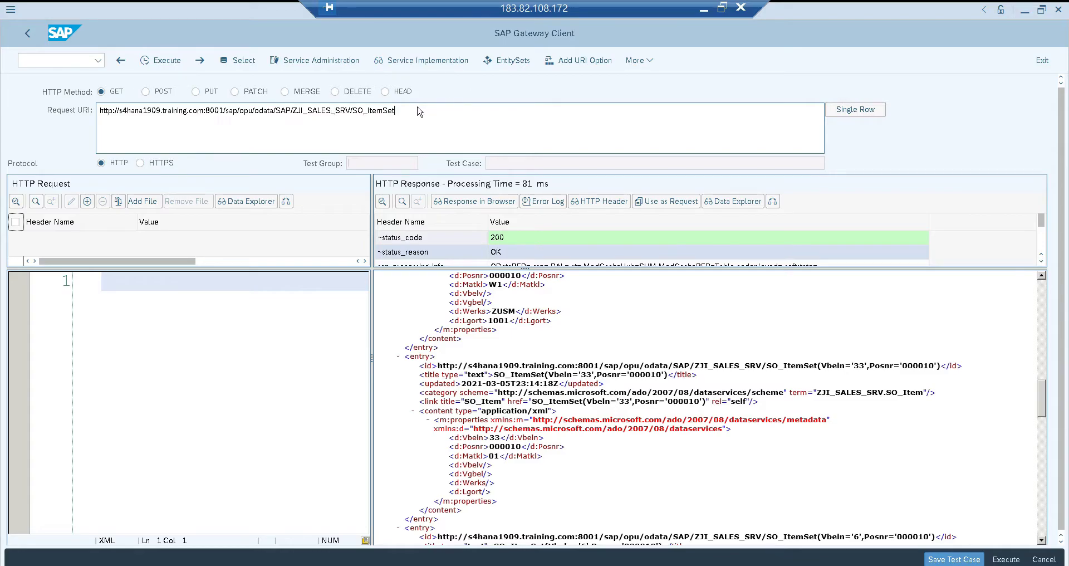
key(BackSpace)
key(BackSpace)
key(BackSpace)
key(BackSpace)
key(BackSpace)
key(BackSpace)
key(BackSpace)
key(BackSpace)
key(BackSpace)
text(/)
key(ctrl+a)
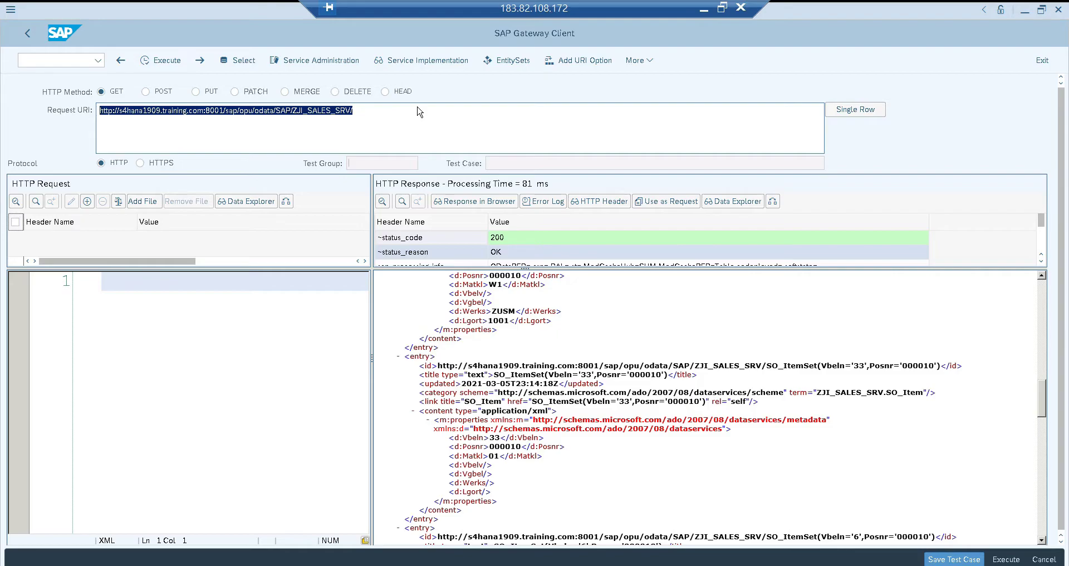
key(alt+Tab)
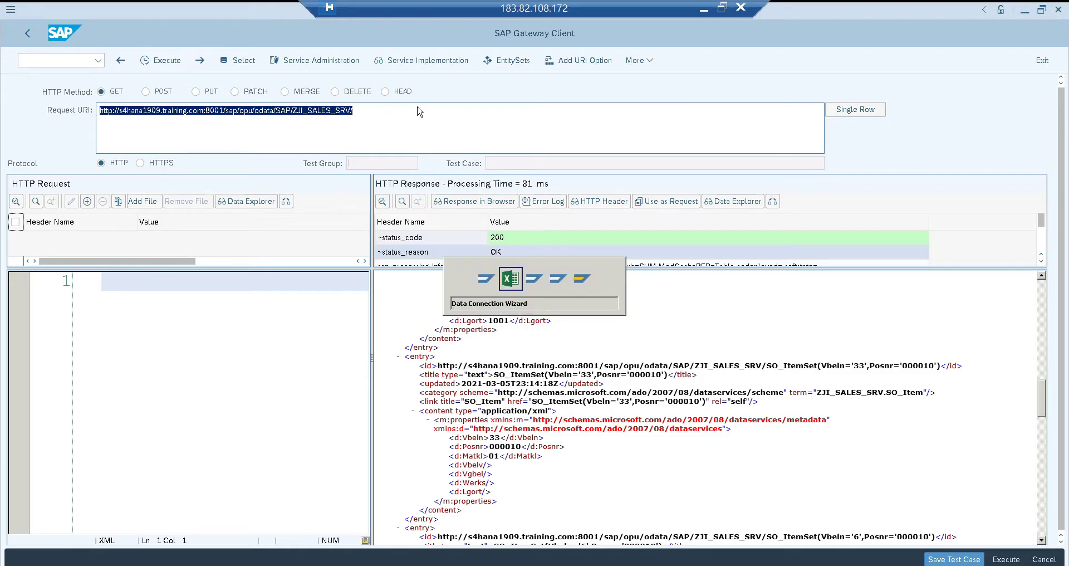
Replace the feed link with the pasted ZJI_SALES_SRV service root URL and advance to Select Tables.
key(ctrl+a)
key(BackSpace)
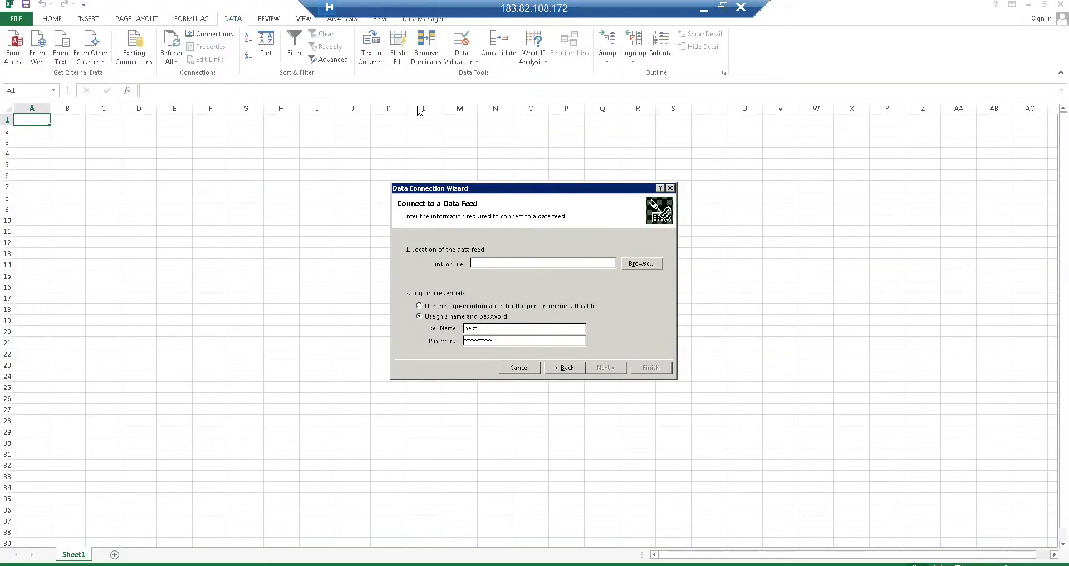
key(ctrl+v)
key(Home)
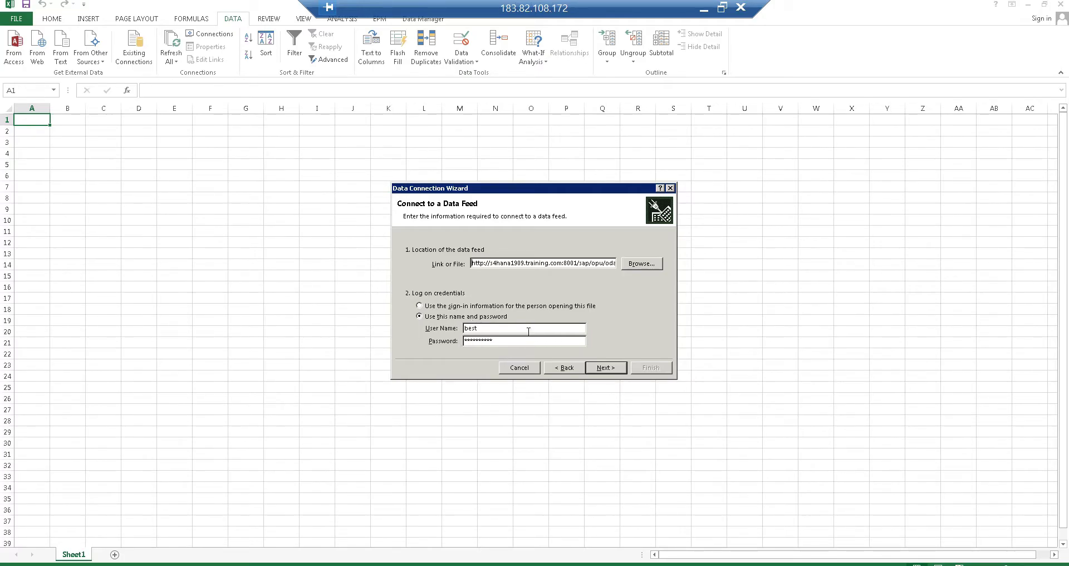
click(601, 368)
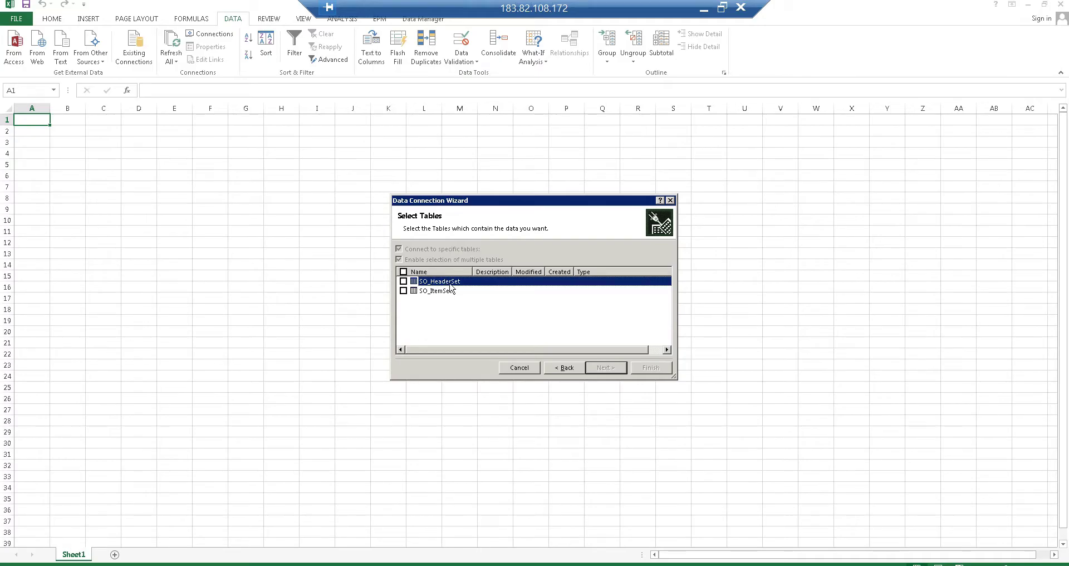
Tick only SO_HeaderSet, leaving SO_ItemSet unticked, and proceed to Save Data Connection File.
click(403, 281)
click(404, 290)
click(403, 281)
click(403, 291)
click(403, 282)
click(403, 291)
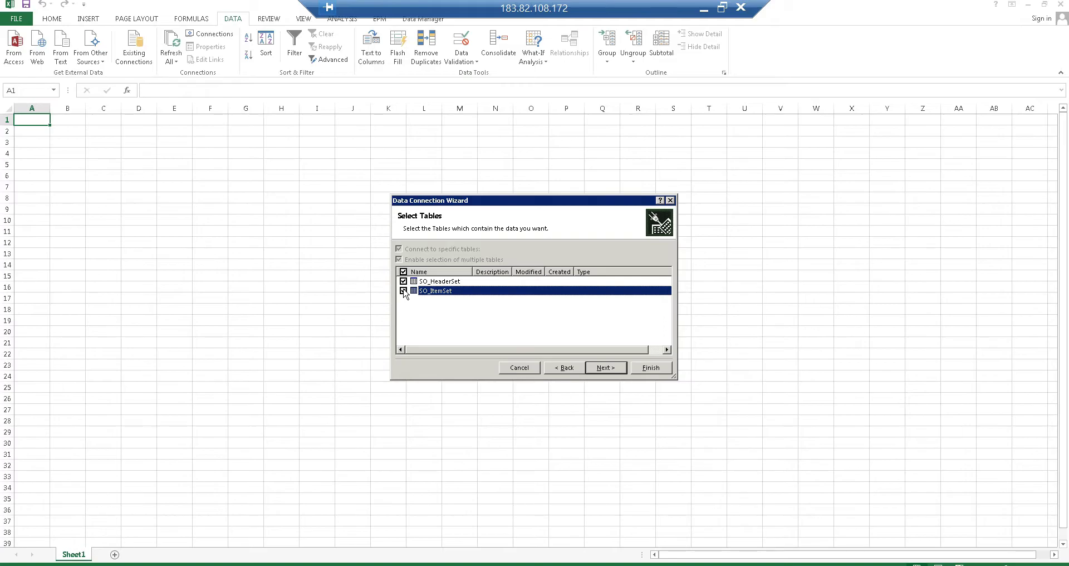
click(403, 291)
click(603, 370)
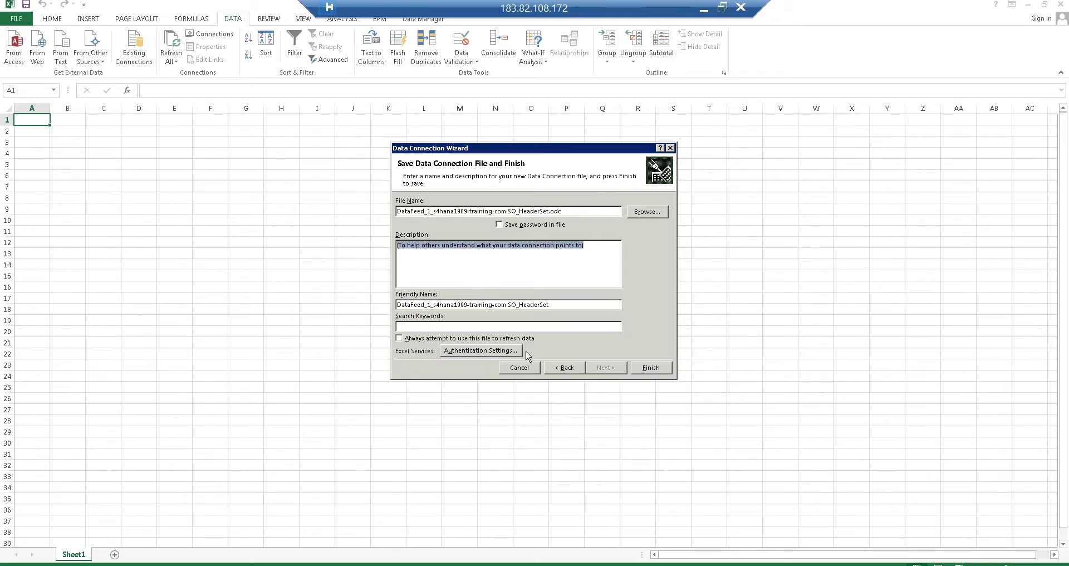
Finish the wizard and import SO_HeaderSet as a table at existing worksheet cell $A$1.
click(648, 368)
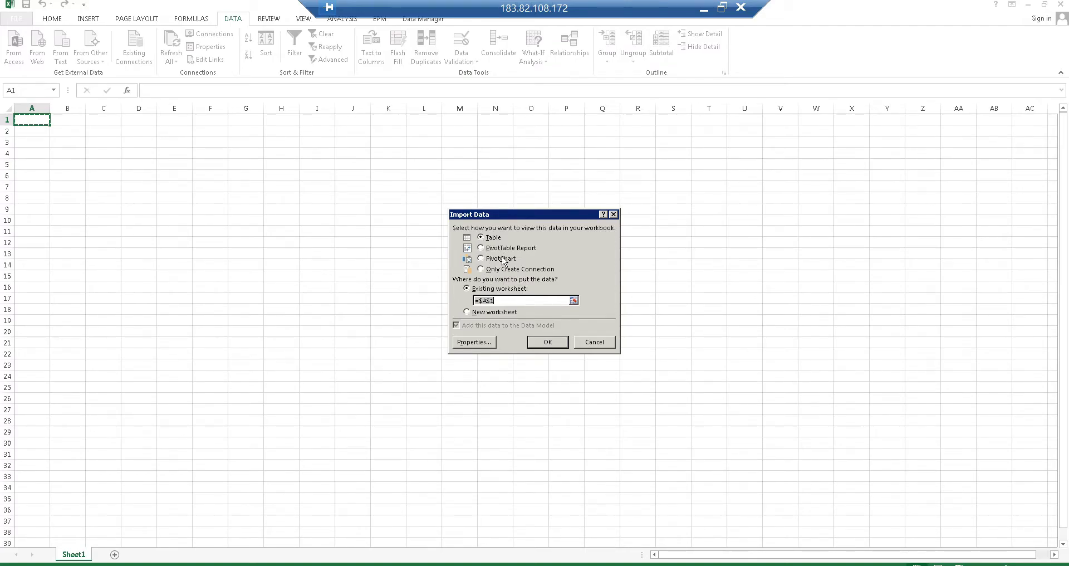
click(545, 345)
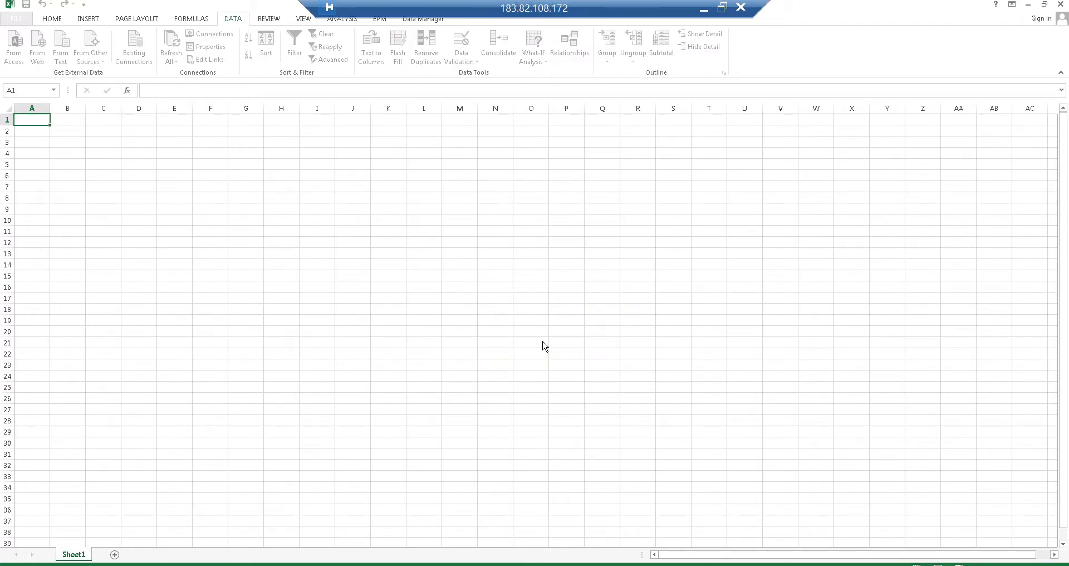
Look over the ten imported sales order rows in A2:G11, then switch to SAP Gateway Client.
click(224, 310)
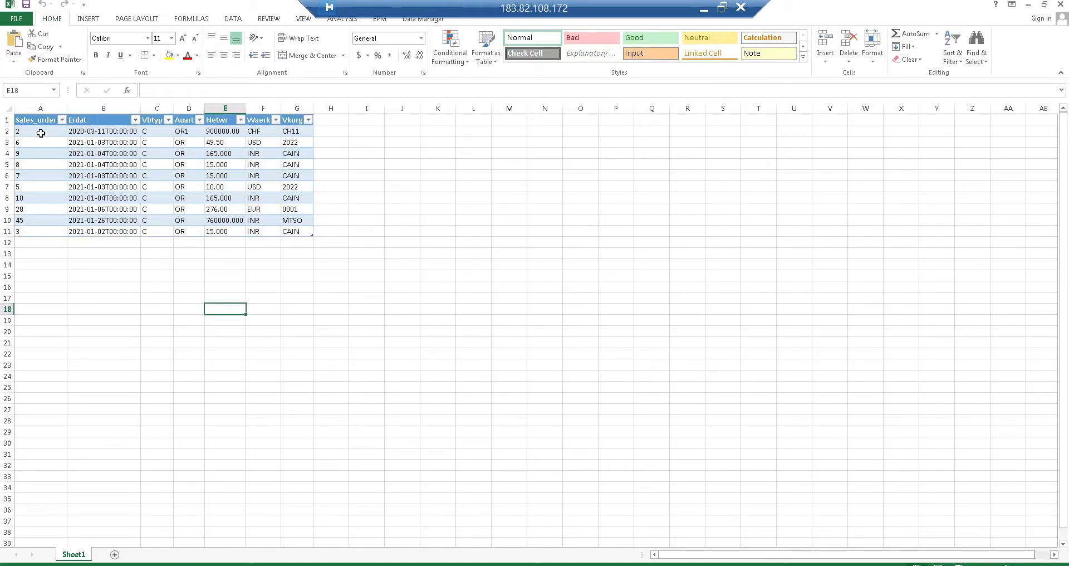
drag(41, 130, 297, 234)
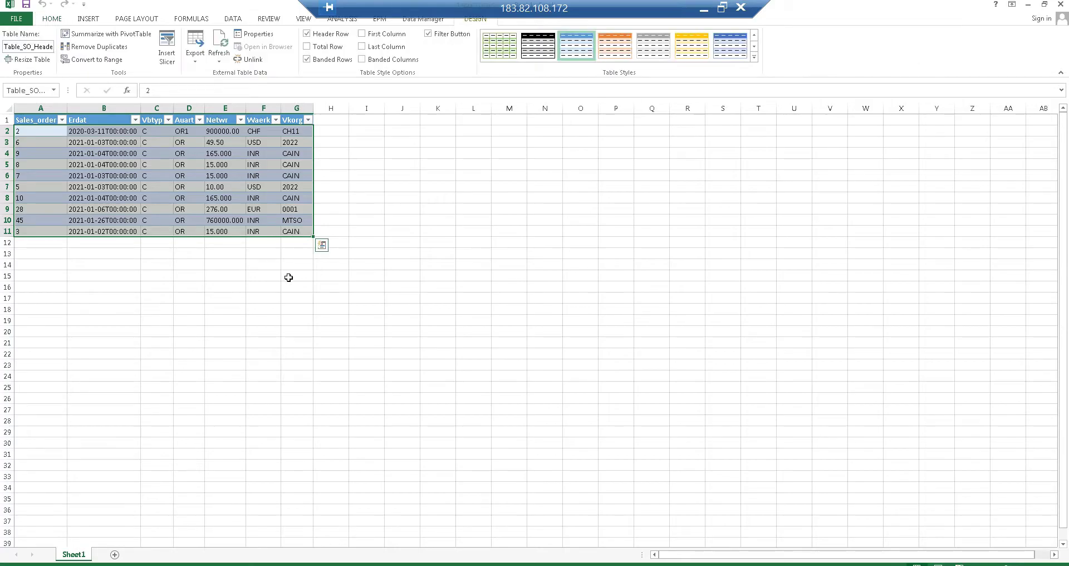
click(282, 284)
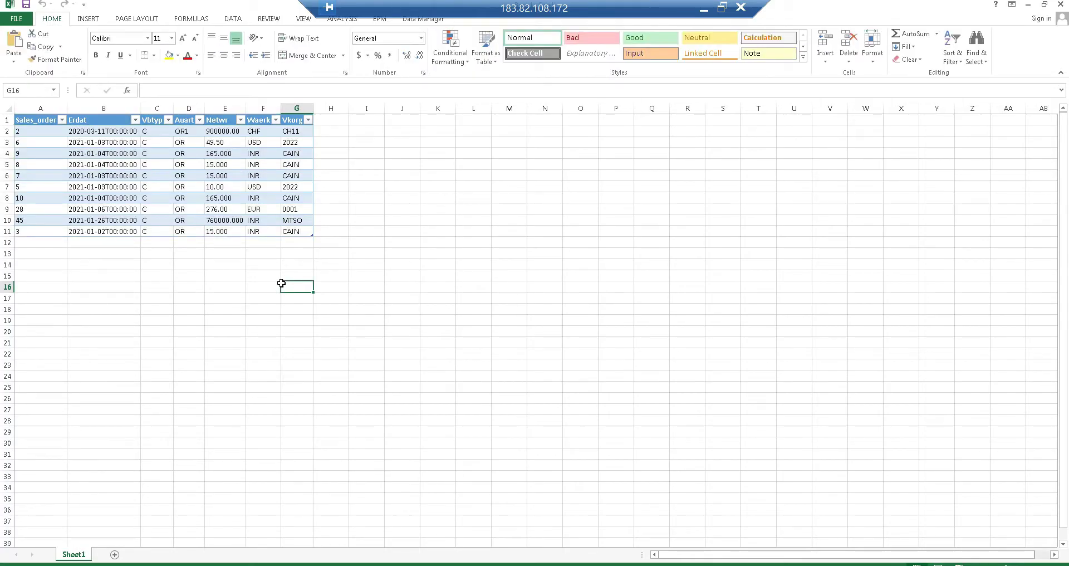
key(alt+Tab)
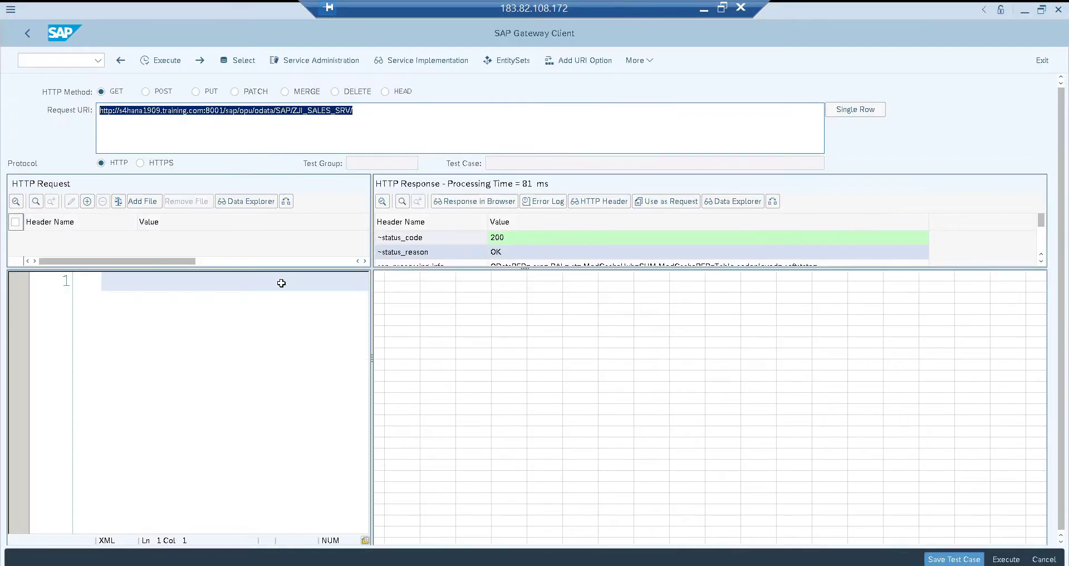
In SAP Gateway Service Builder, expand ZJI_SALES > Data Model > Entity Types > SO_Header.
mouse_move(189, 564)
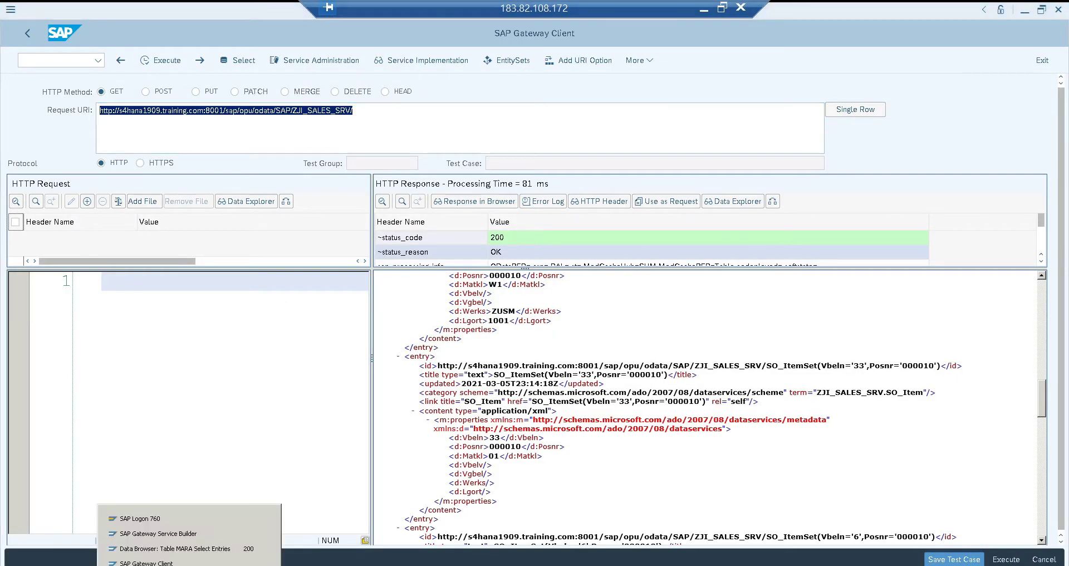
click(192, 533)
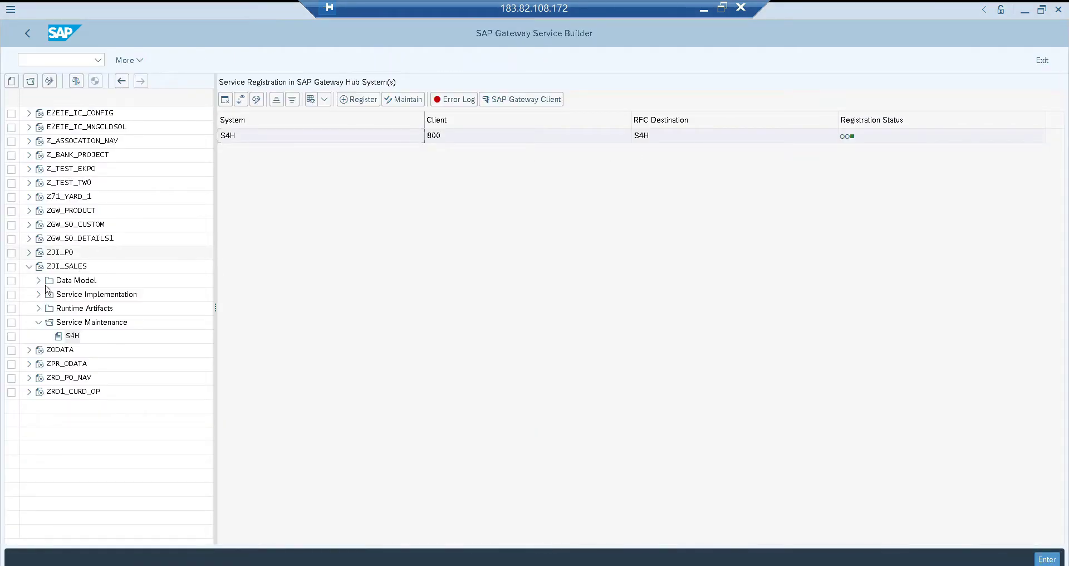
double_click(48, 280)
click(48, 294)
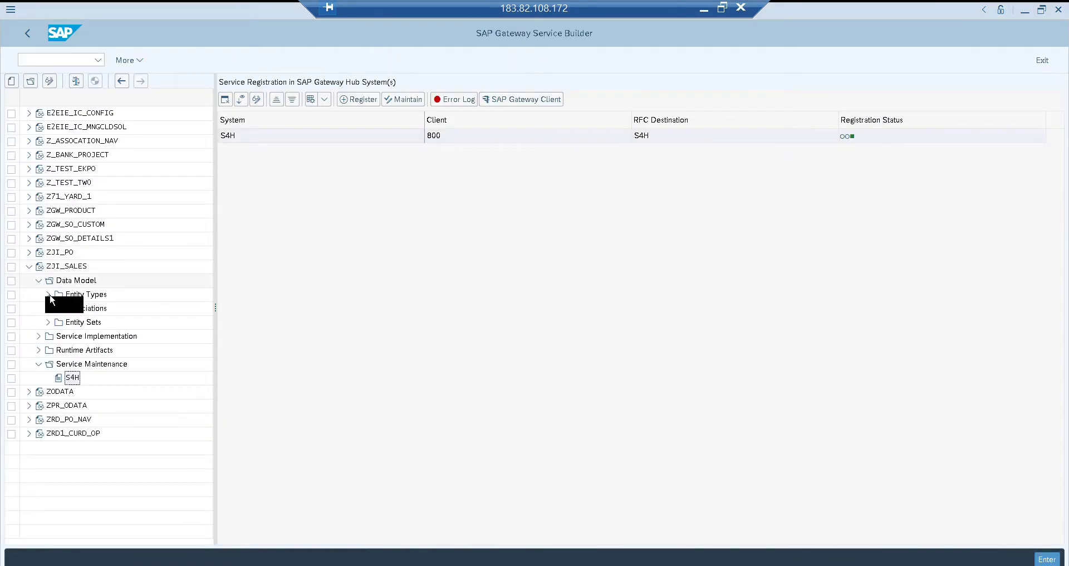
double_click(88, 311)
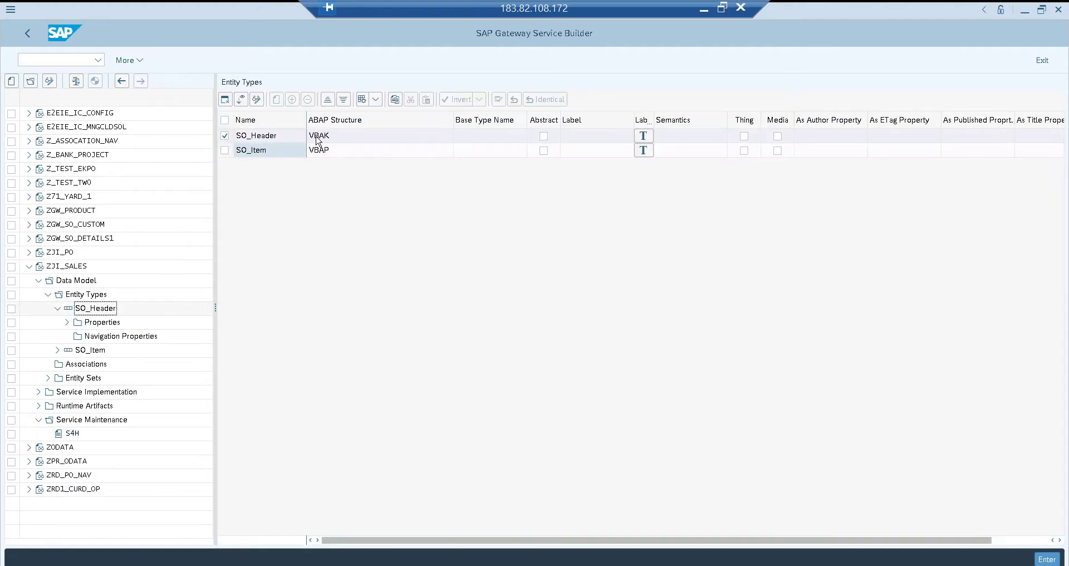
Show the SO_Header properties, Sales_order through Vkorg, then return to the Excel table.
click(67, 322)
double_click(102, 323)
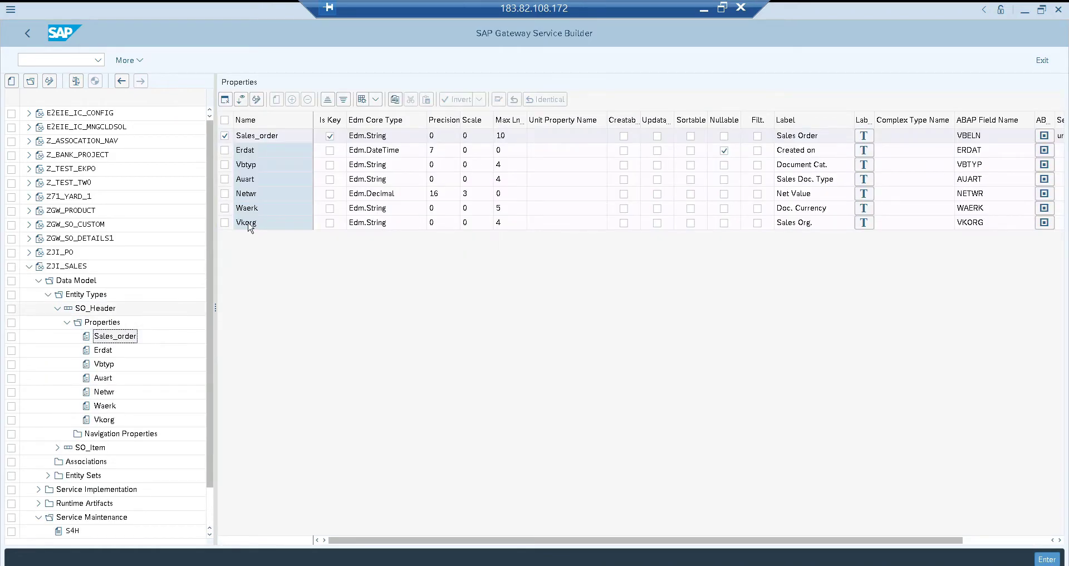
click(268, 123)
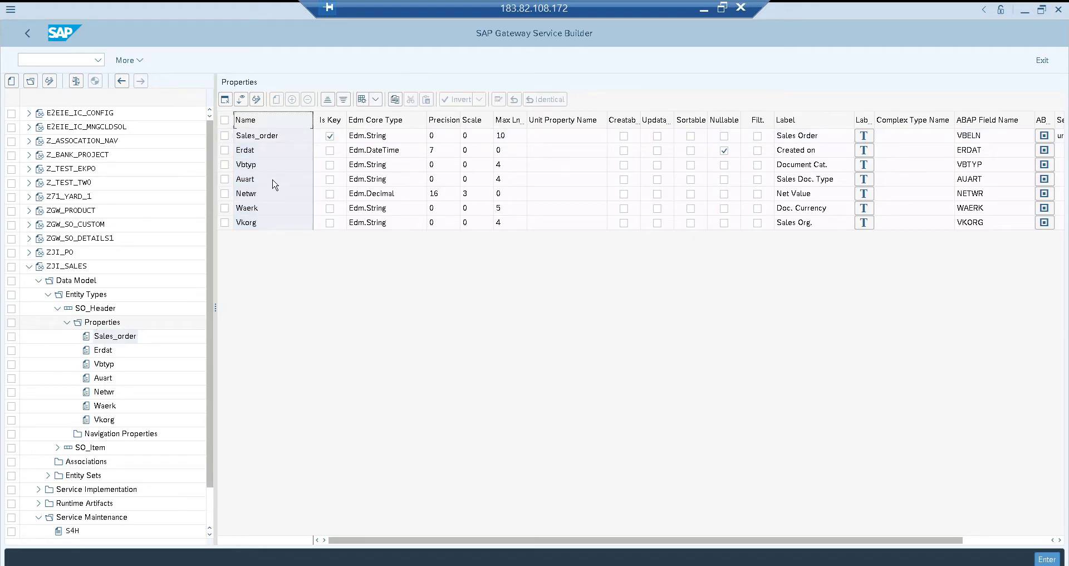
key(alt+Tab)
key(alt+Tab)
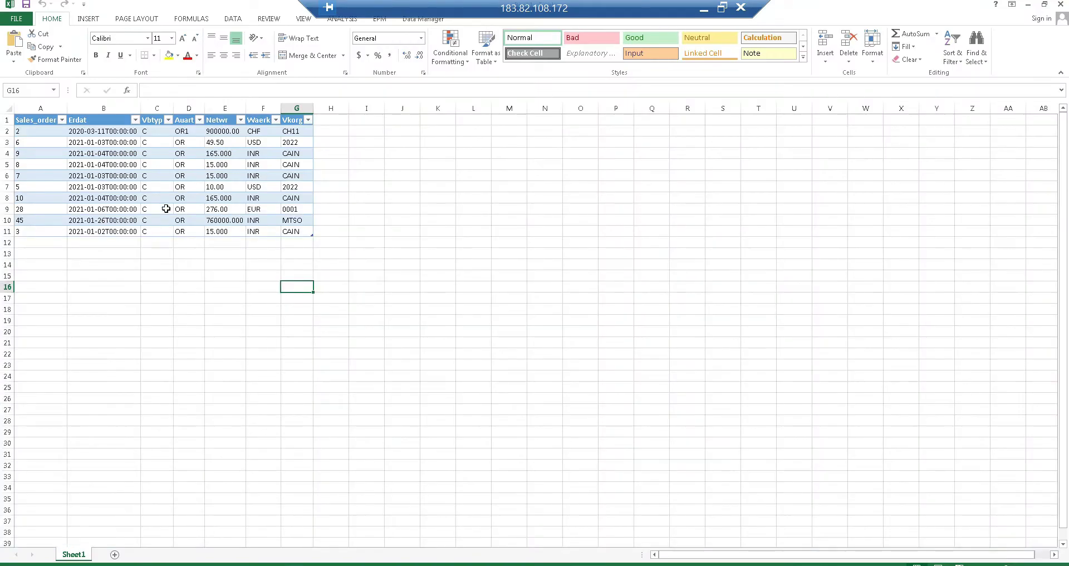
key(alt+Tab)
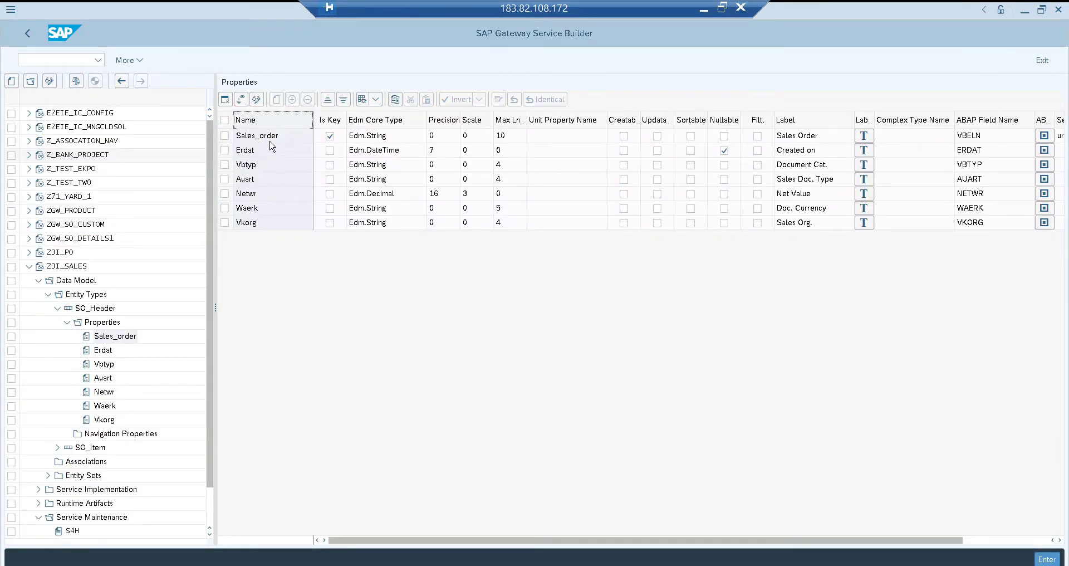
key(alt+Tab)
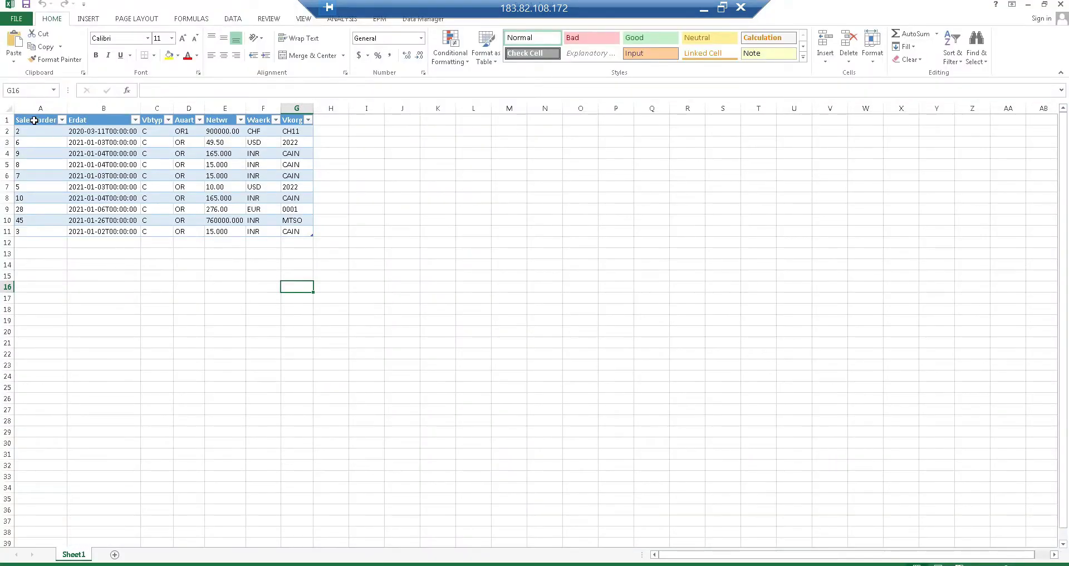
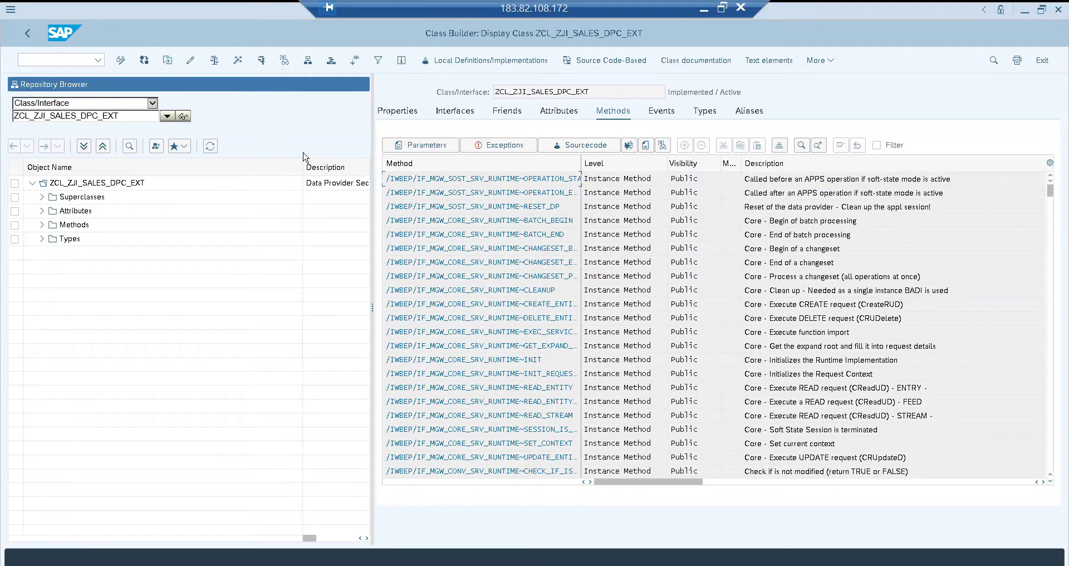
Expand the method list of class ZCL_ZJI_SALES_DPC_EXT in the Class Builder.
click(42, 225)
Change the PO_ITEMSET_GET_ENTITYSET redefinition to select up to 100 rows, activate it, and switch to Excel.
click(51, 252)
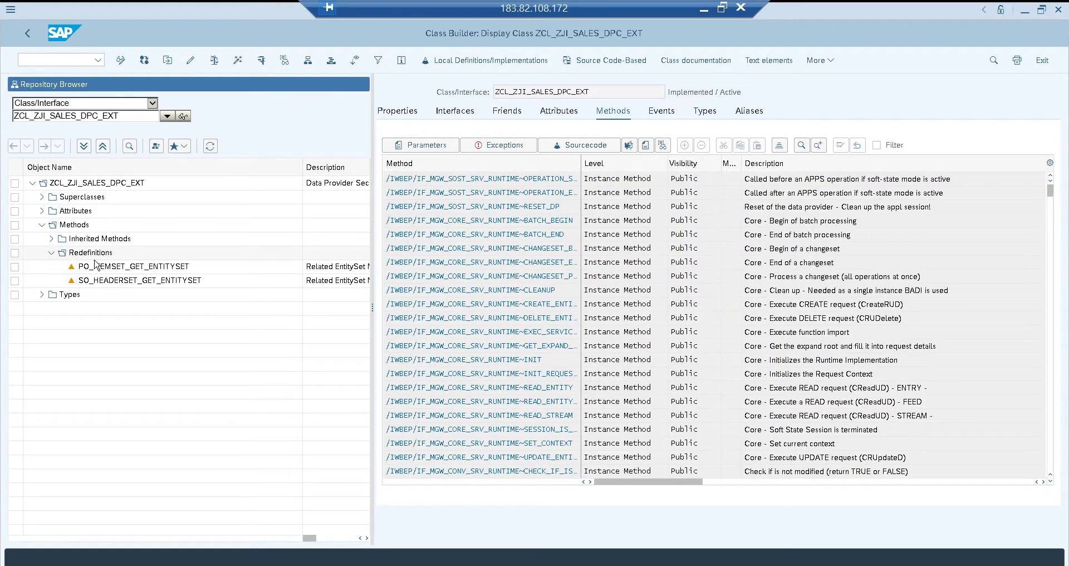
click(161, 267)
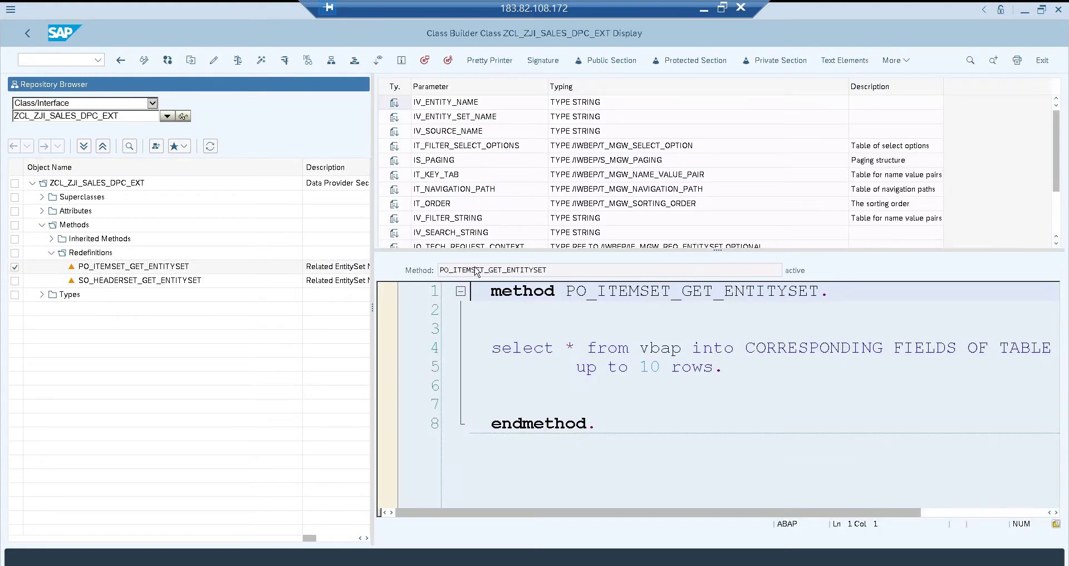
click(651, 366)
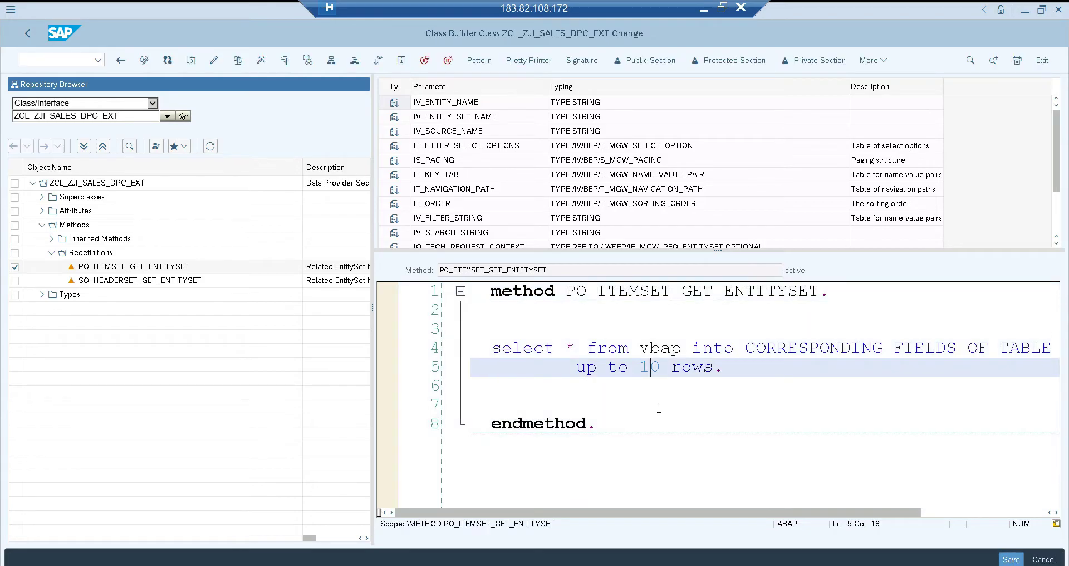
text(0)
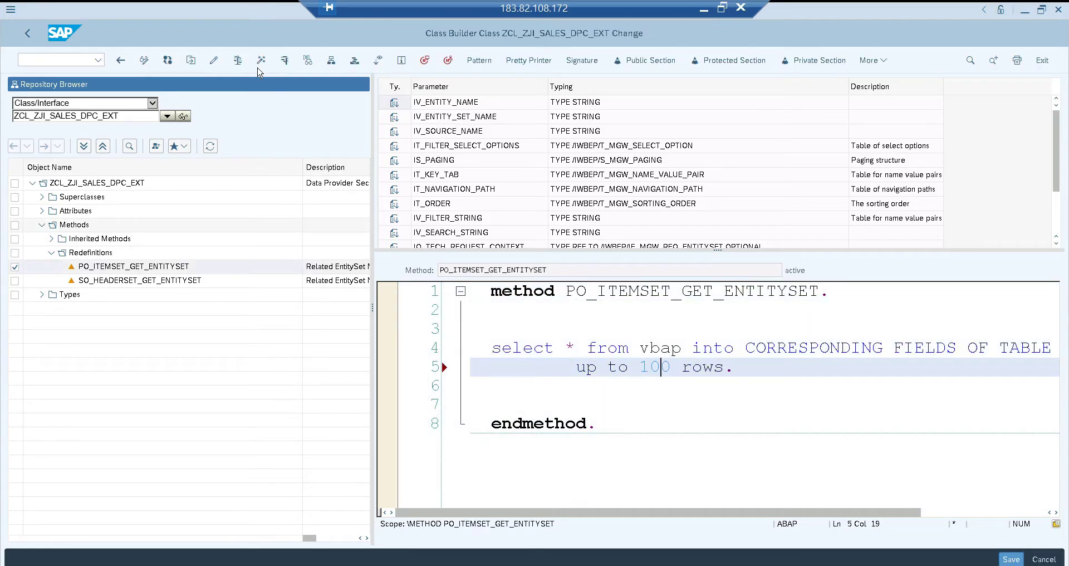
click(261, 60)
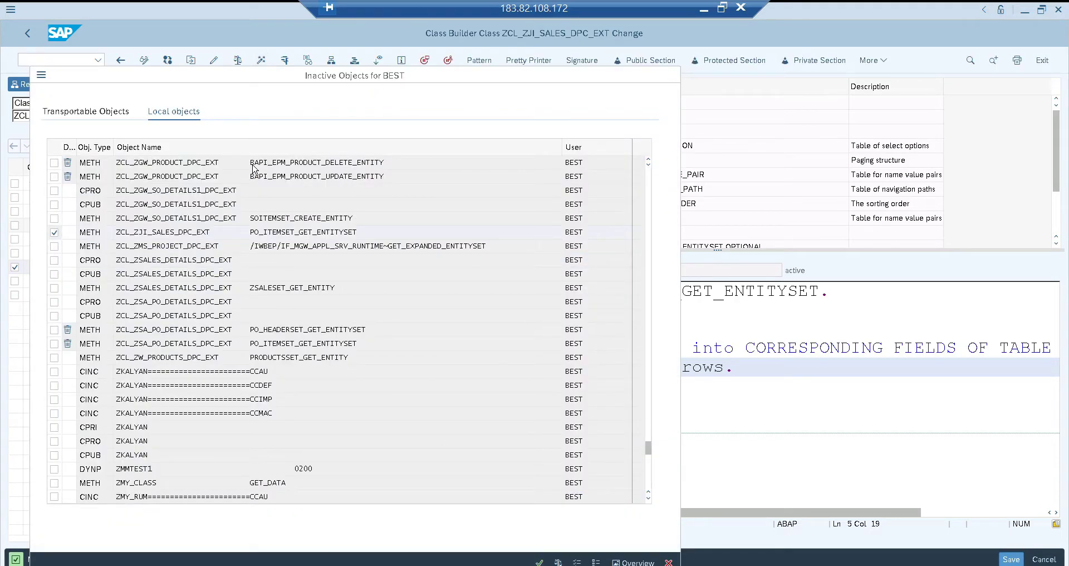
key(Return)
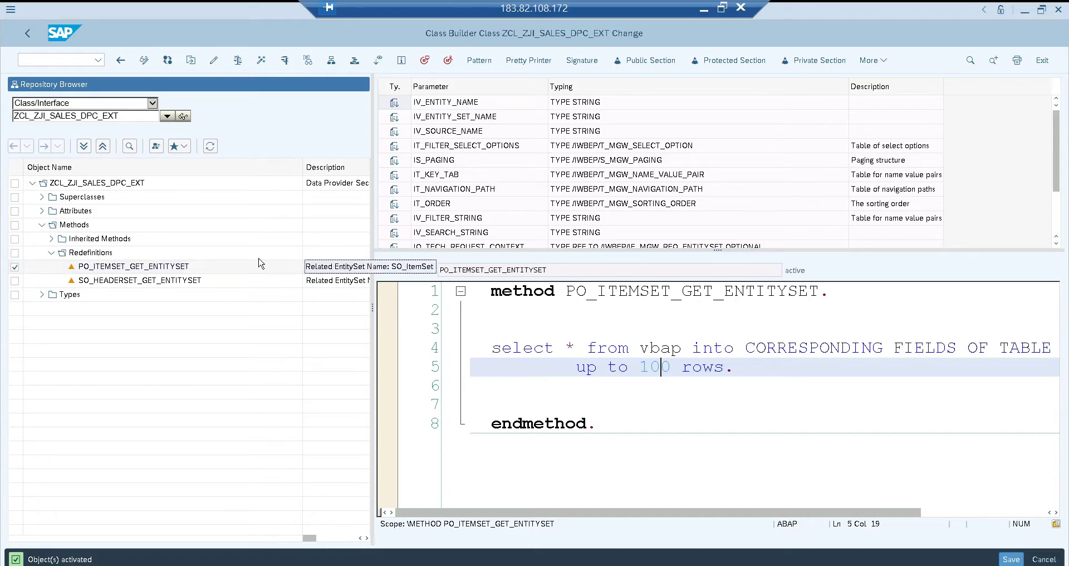
key(alt+Tab)
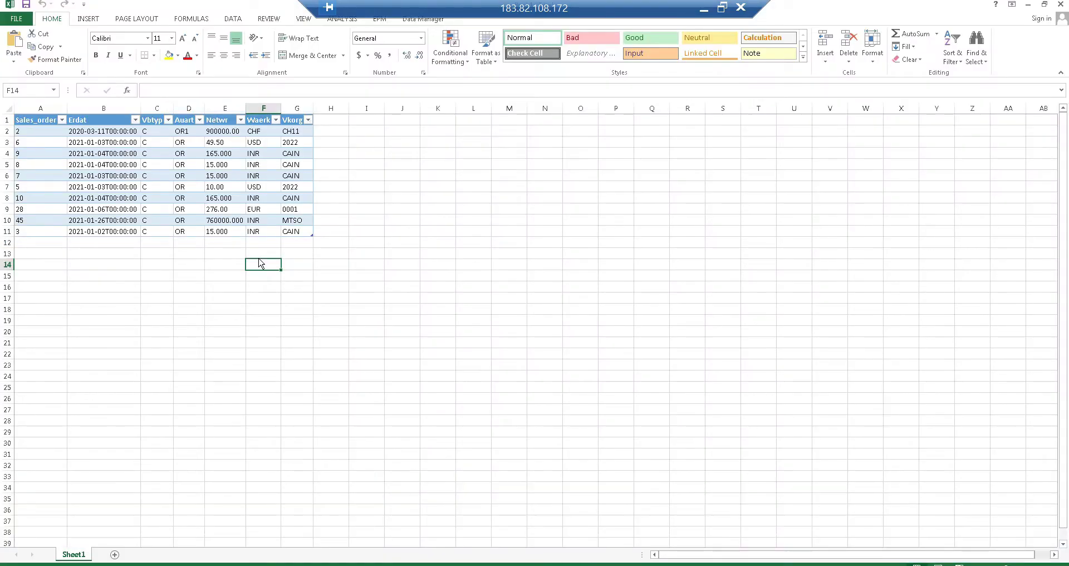
Check the Netwr and Auart values, then refresh the sales order table from its connection.
click(219, 186)
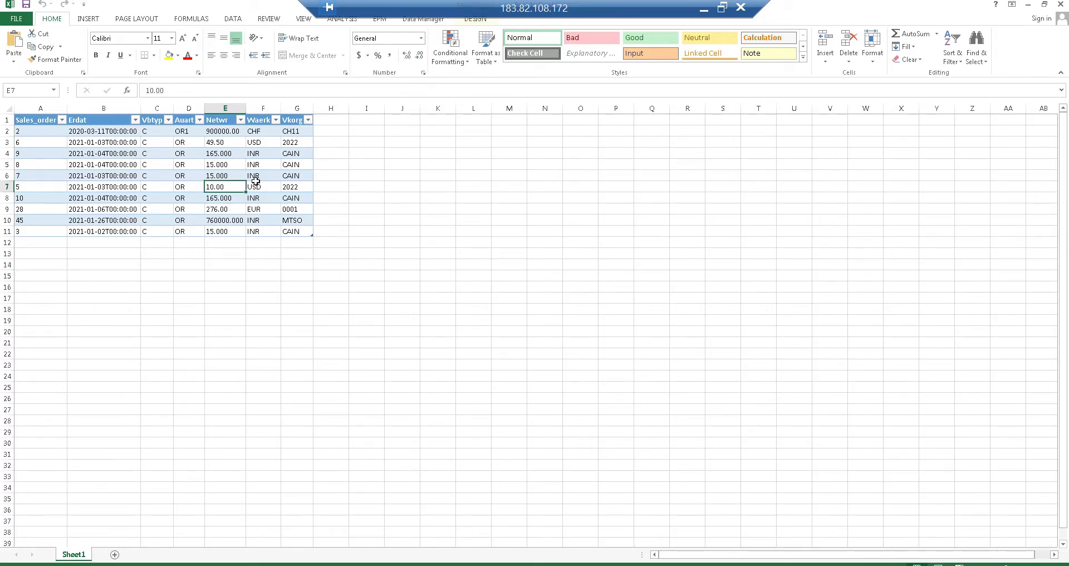
click(185, 171)
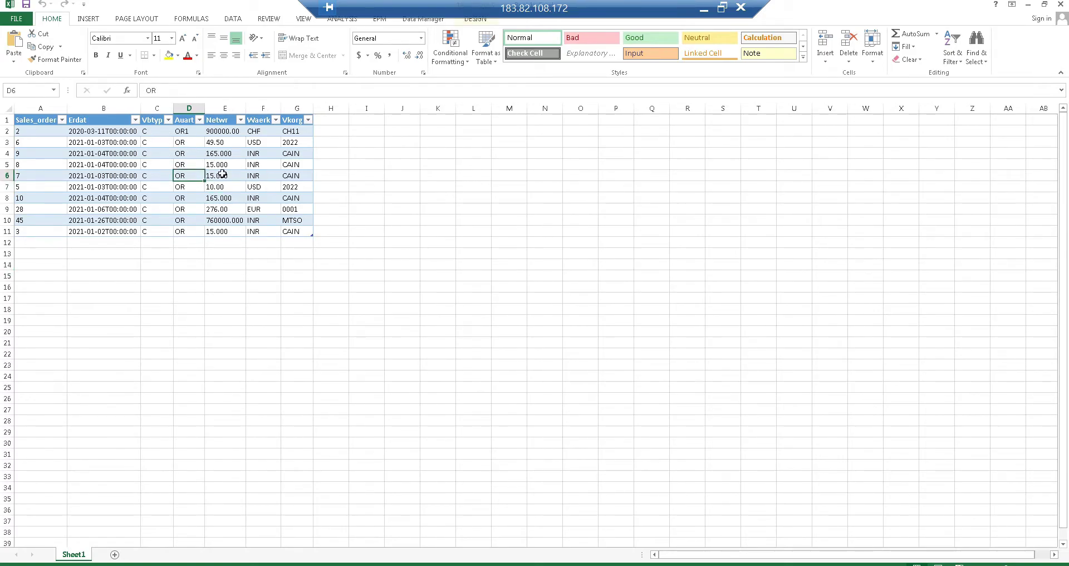
click(196, 154)
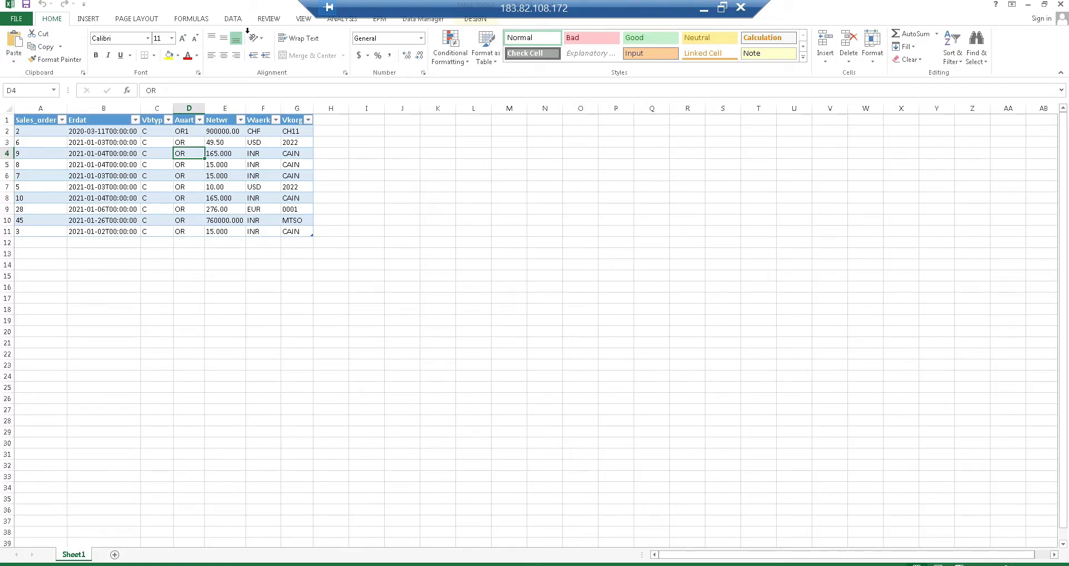
click(234, 19)
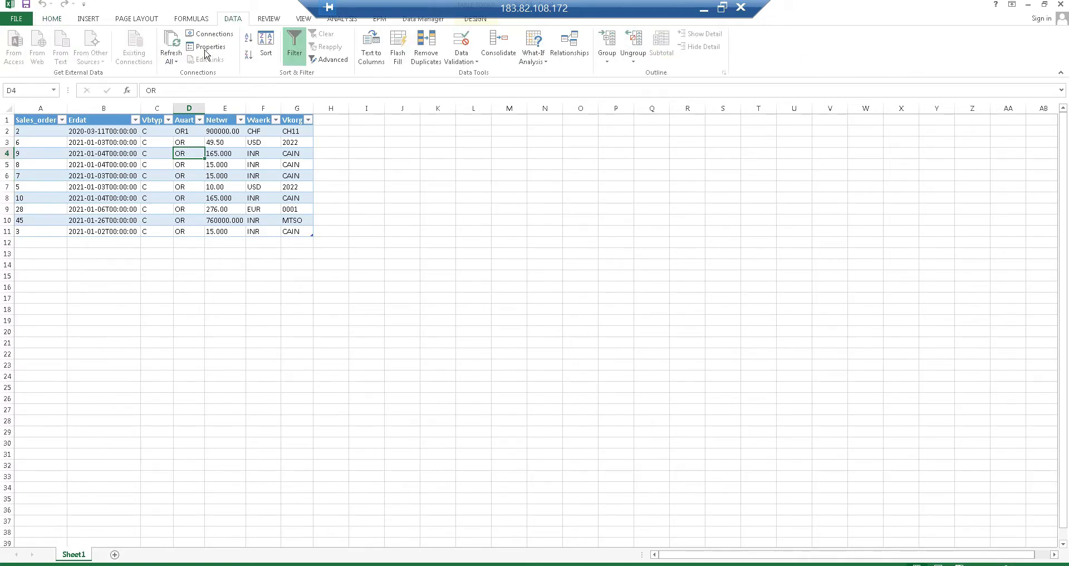
click(181, 66)
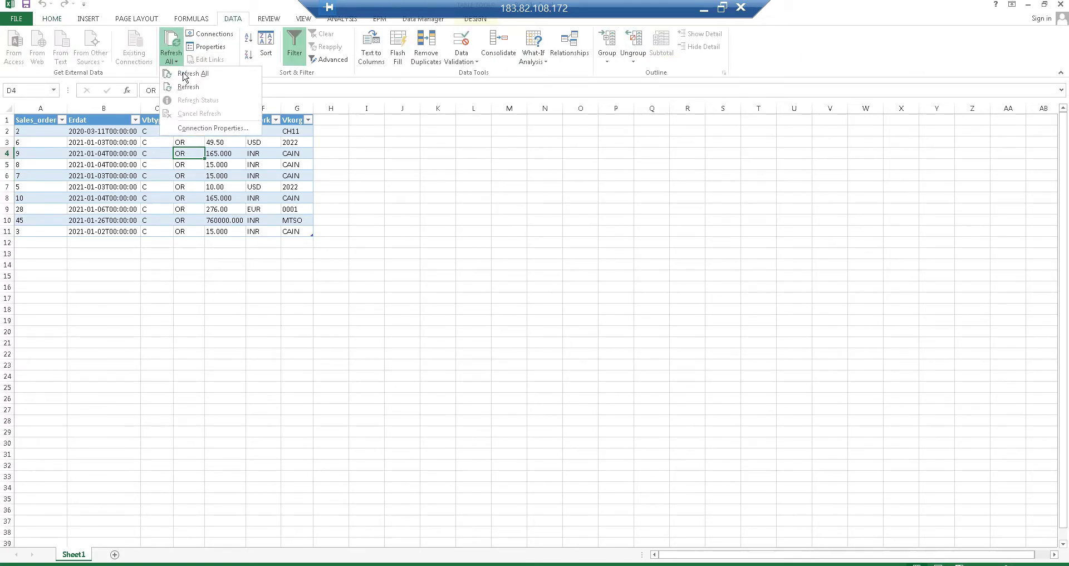
key(Return)
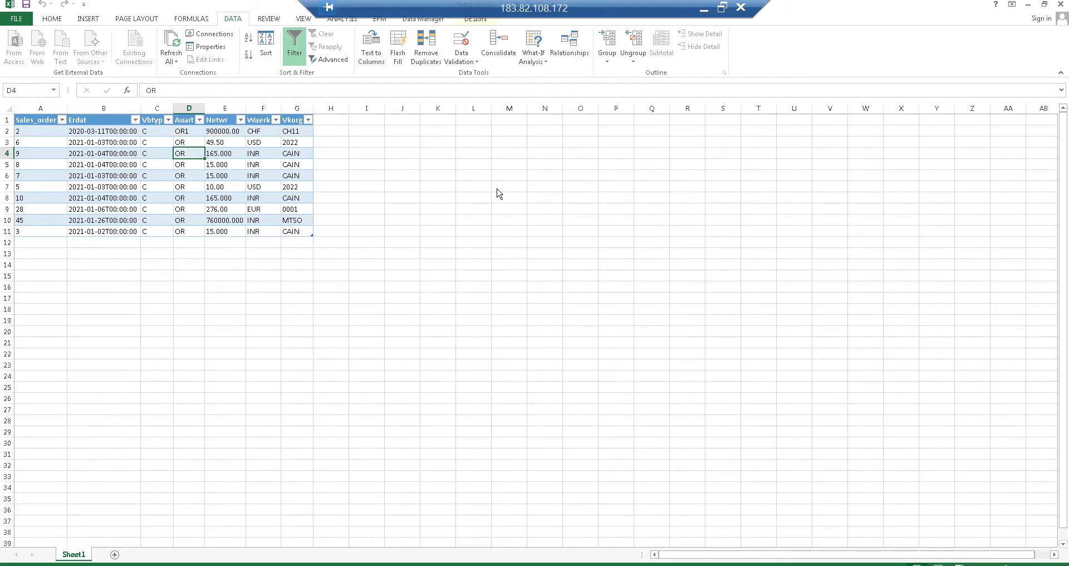
Refresh the sales order table's query data again from inside the table.
click(498, 188)
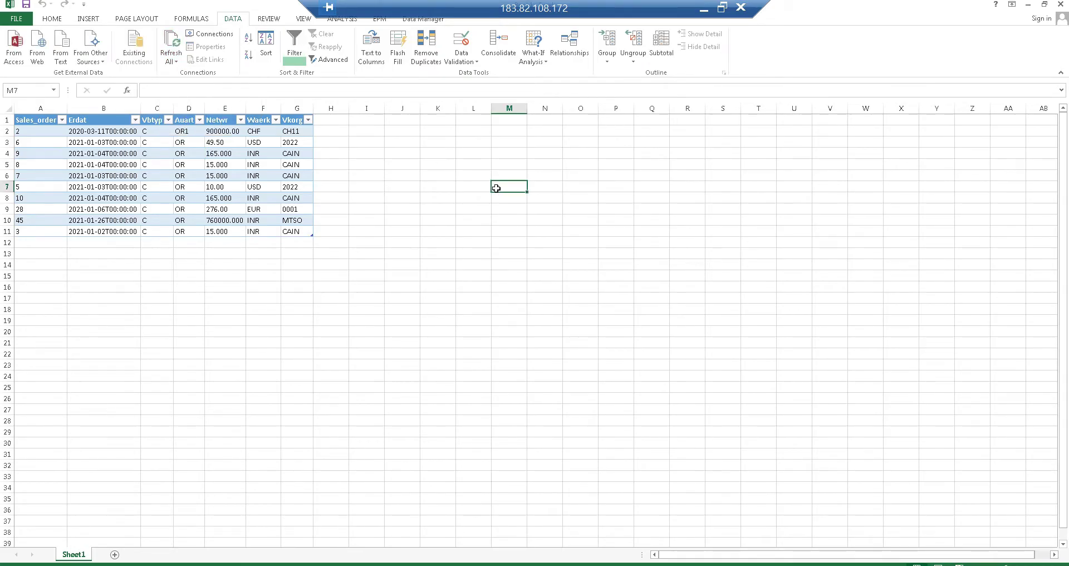
click(179, 64)
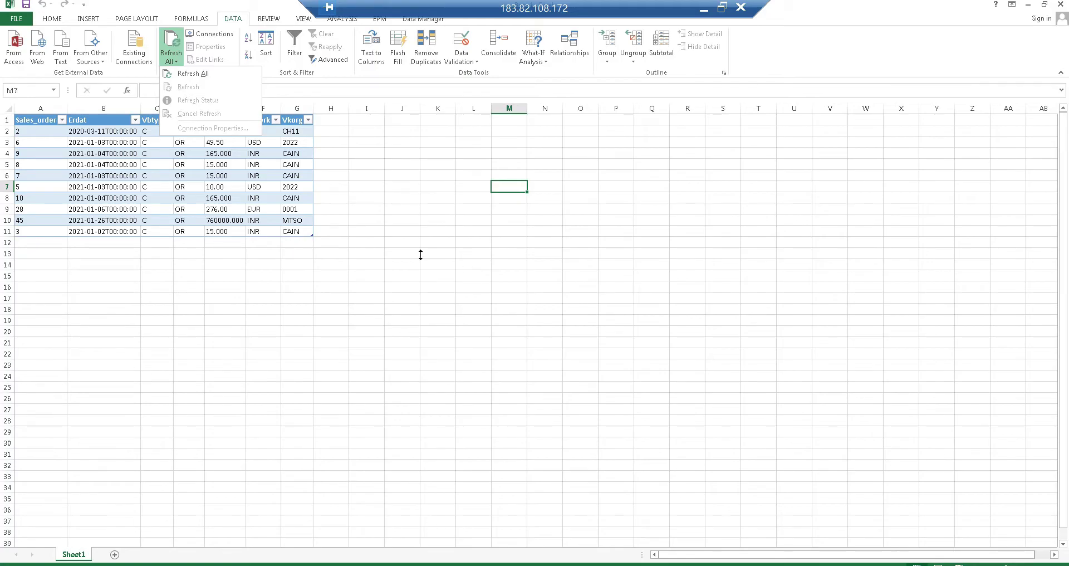
key(Escape)
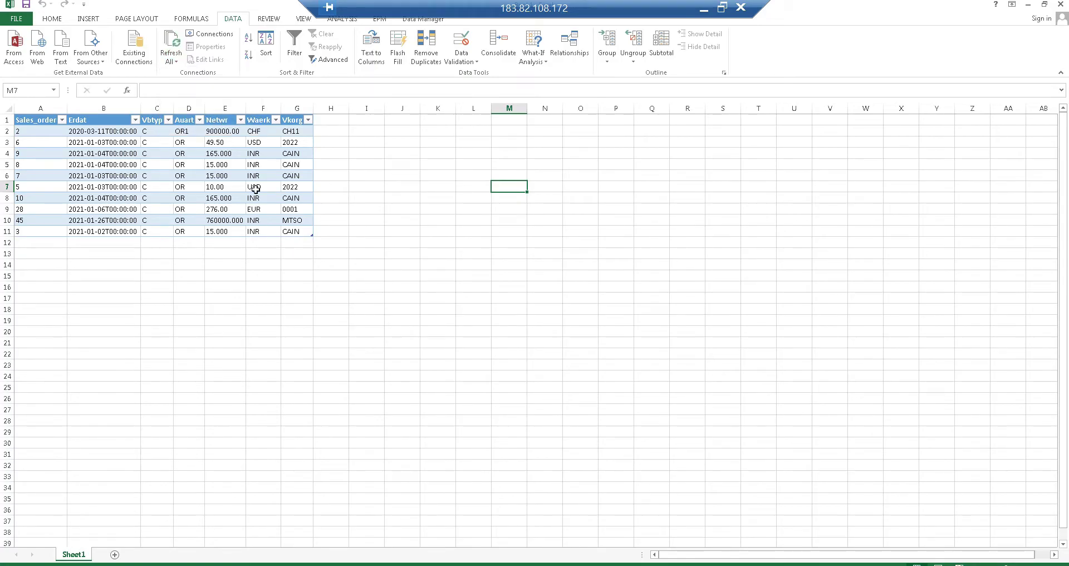
click(257, 188)
click(177, 60)
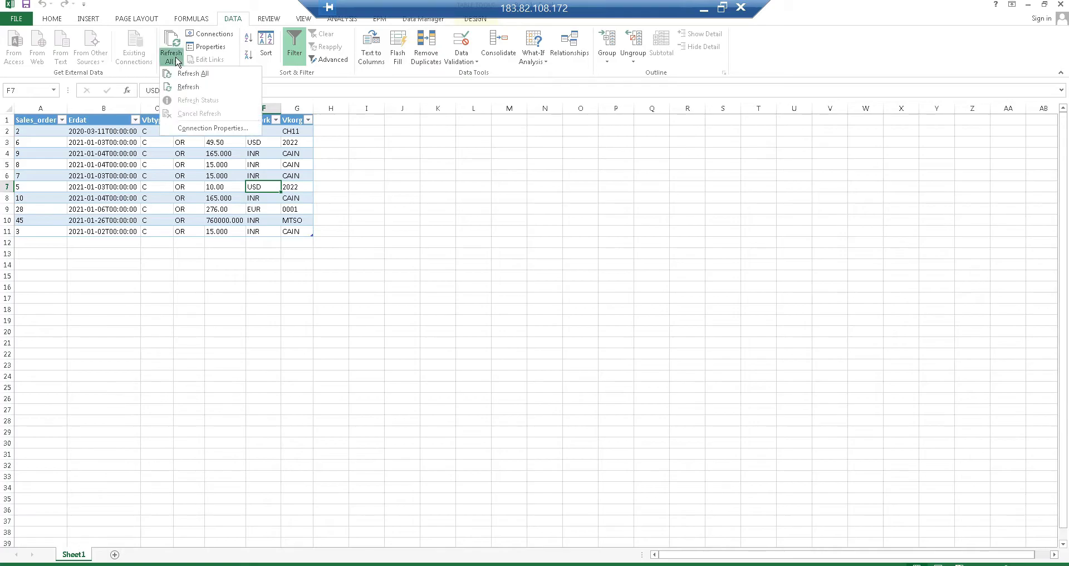
click(183, 89)
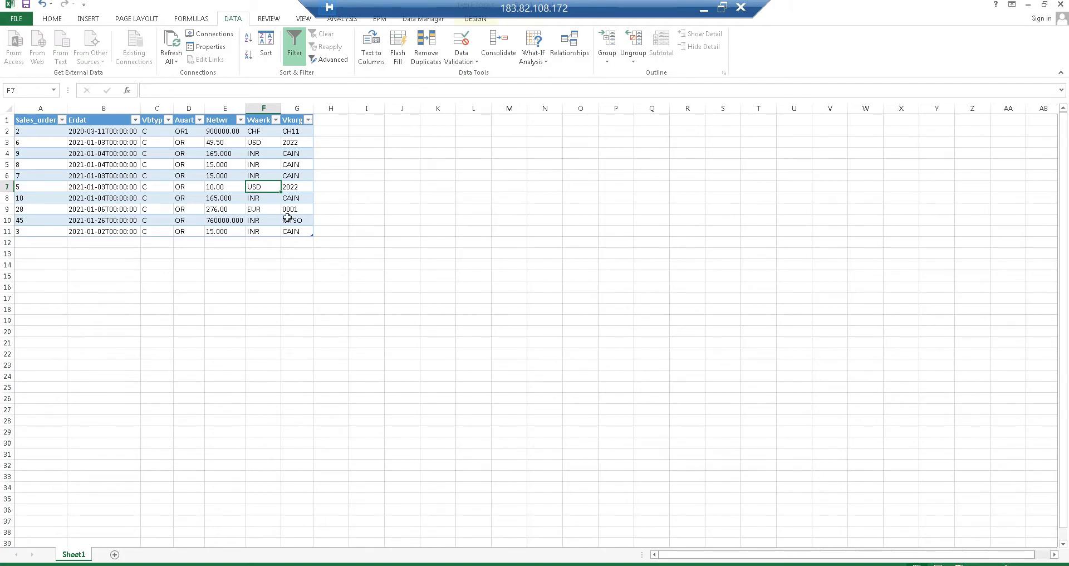
Check the refreshed Netwr values and return to the SAP Class Builder.
drag(223, 196, 214, 189)
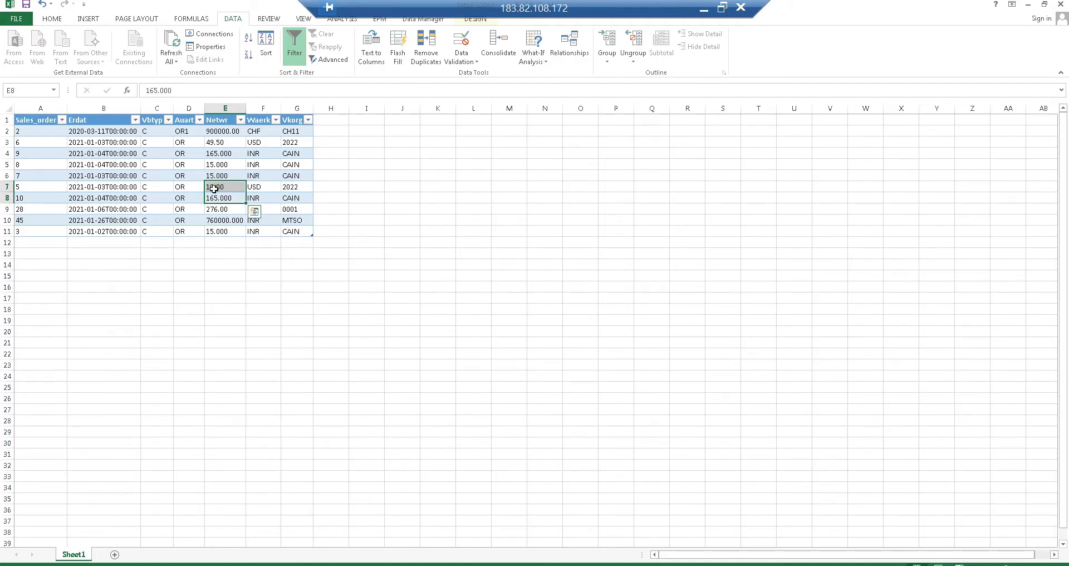
click(158, 164)
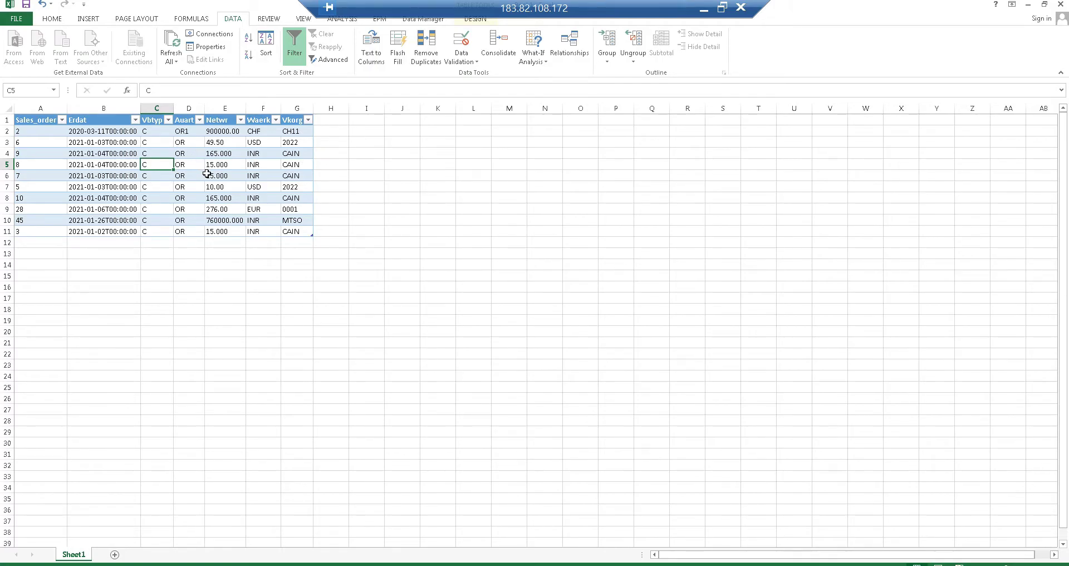
key(alt+Tab)
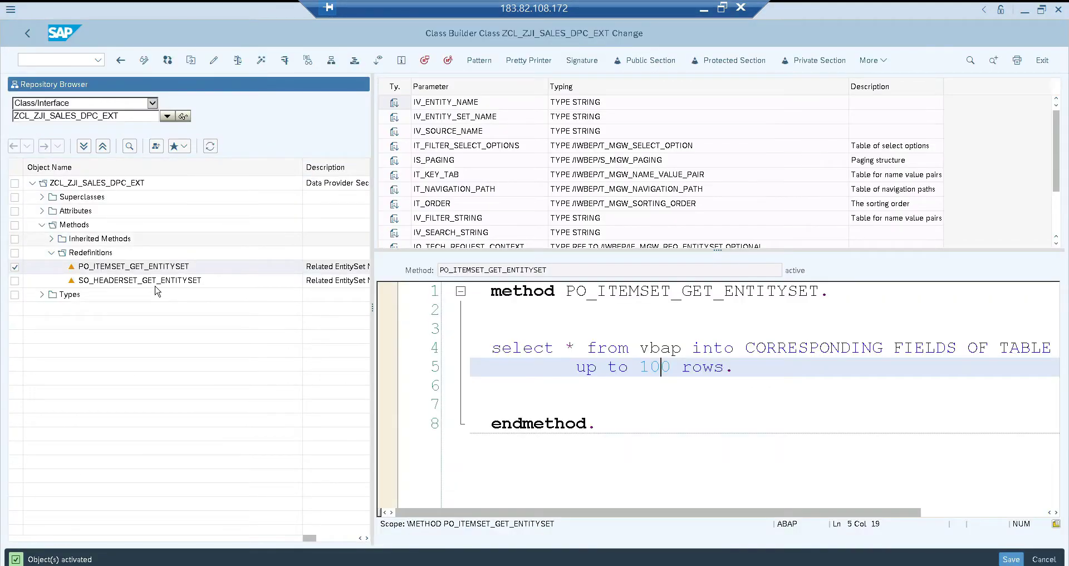
Change SO_HEADERSET_GET_ENTITYSET to select up to 100 VBAK rows, activate it, and return to Excel.
double_click(149, 282)
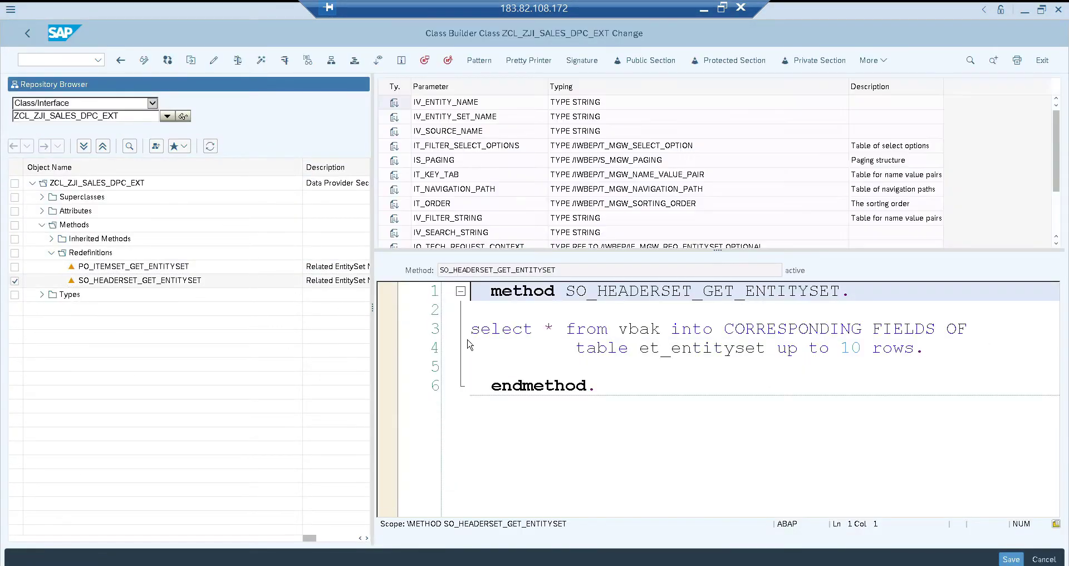
click(862, 347)
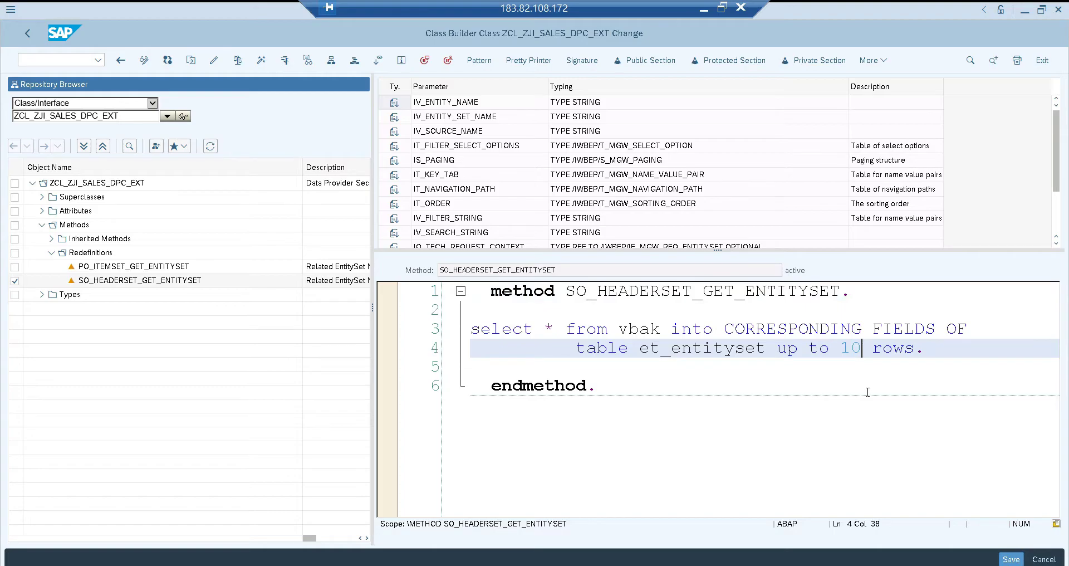
text(0)
click(260, 61)
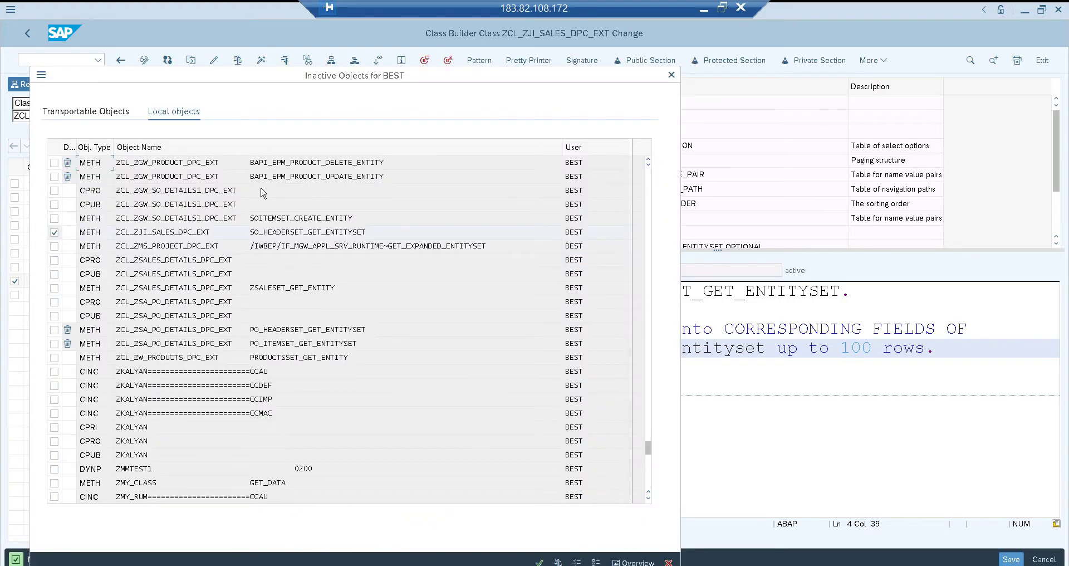
key(Return)
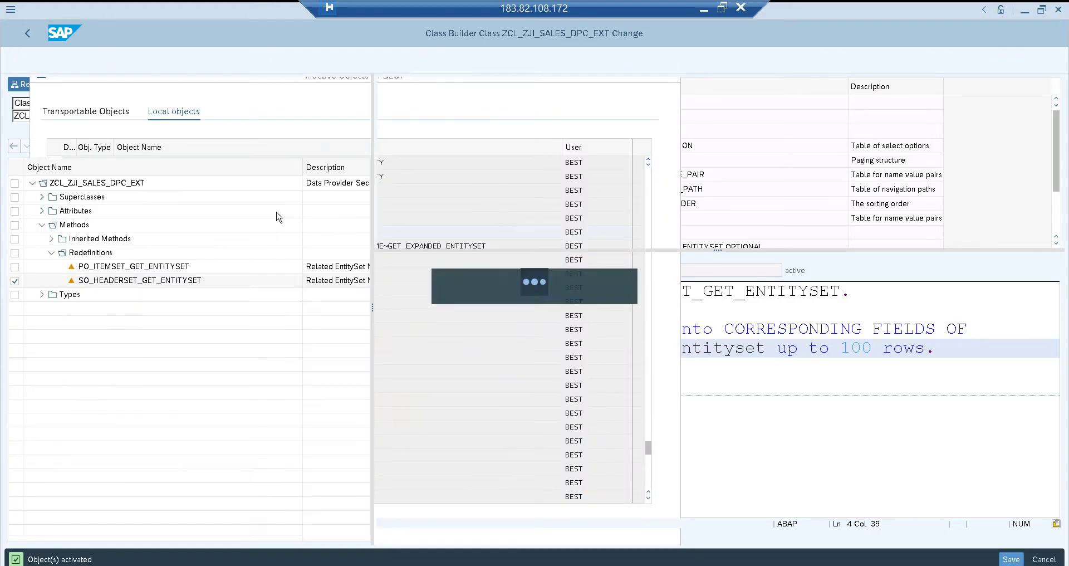
key(alt+Tab)
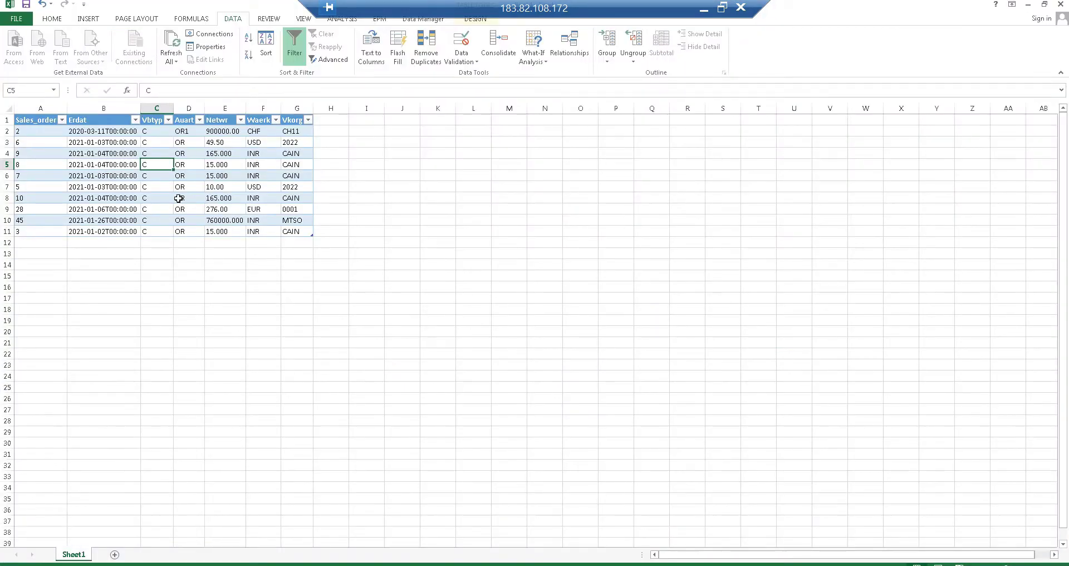
click(179, 199)
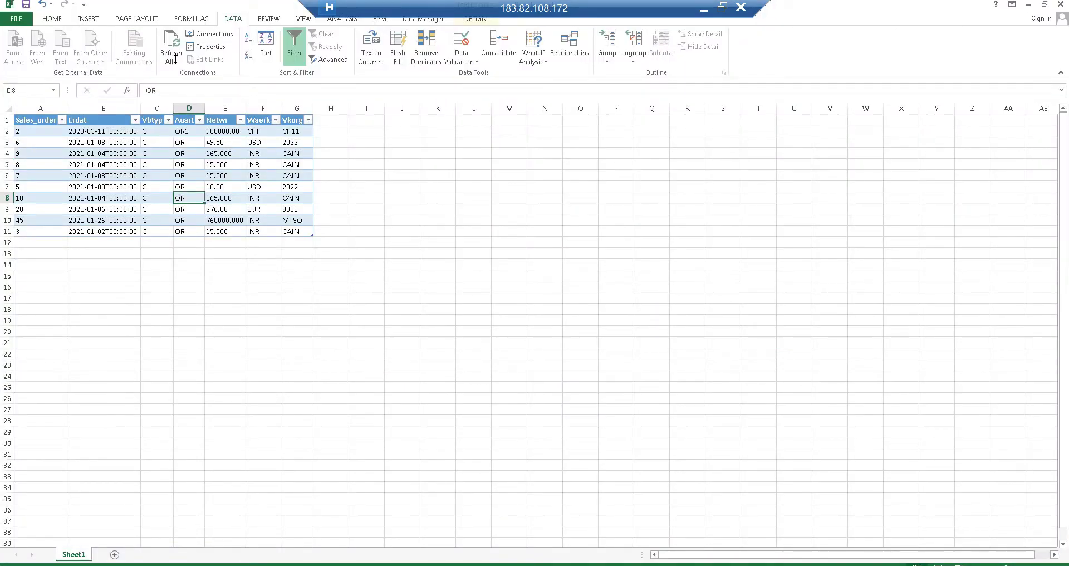
Refresh all workbook data connections so the sales order table reloads.
click(175, 58)
click(186, 84)
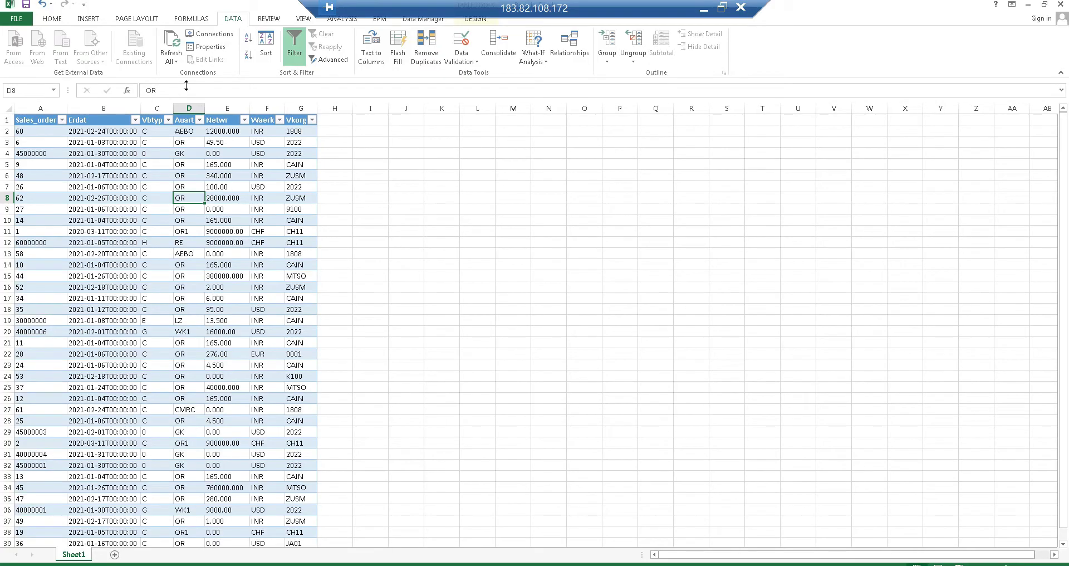
click(277, 311)
scroll(198, 222, down, 12)
click(199, 222)
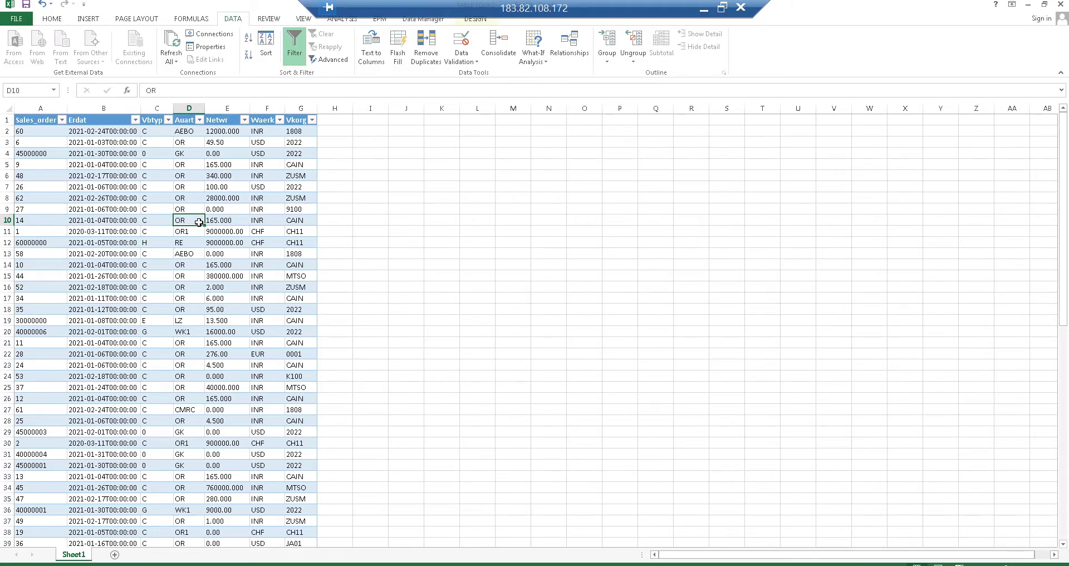
Page through the table to confirm it now holds 75 orders, then return to SAP.
key(Page_Down)
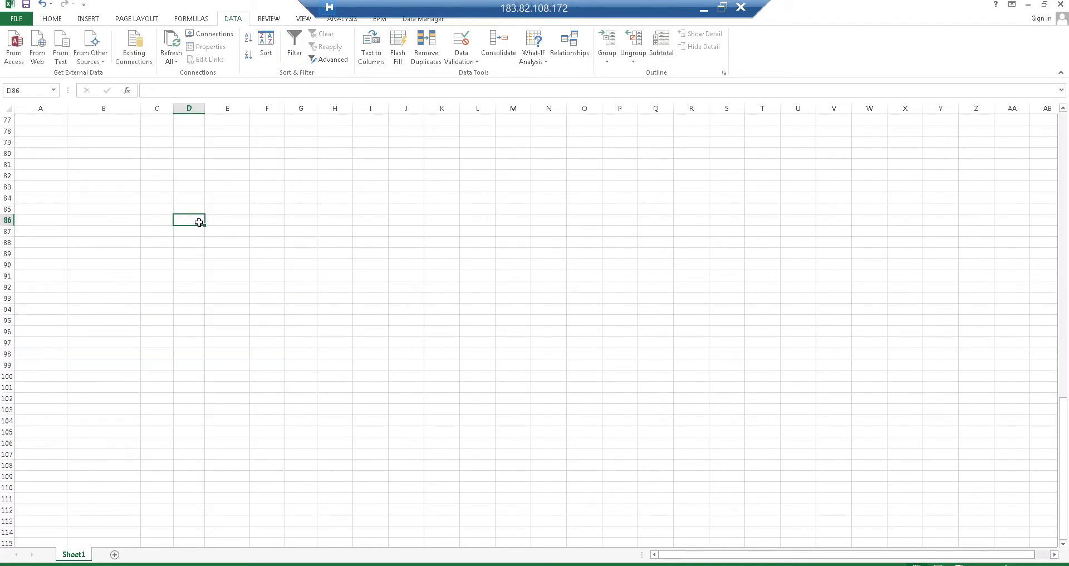
key(Page_Up)
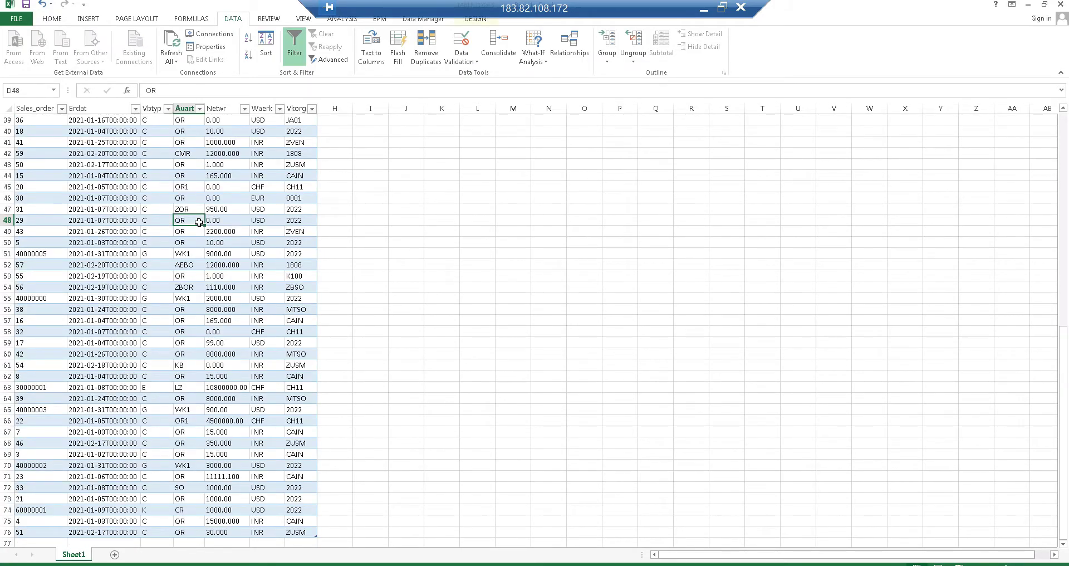
key(Page_Down)
key(Up)
key(Up)
key(Up)
key(Up)
key(Up)
key(Up)
key(Up)
key(Up)
key(Up)
key(Up)
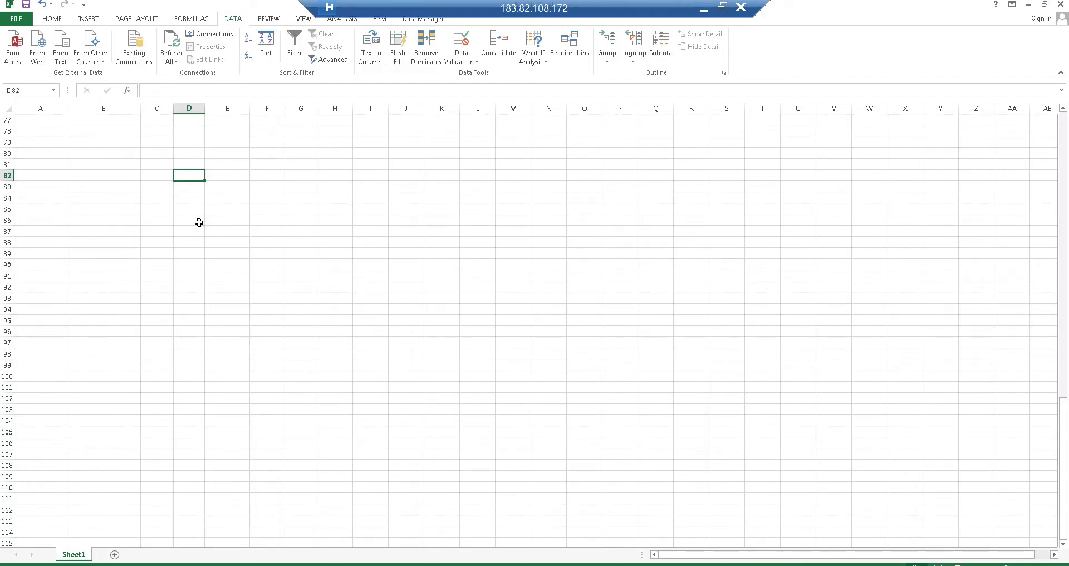
key(Up)
key(Up)
key(Up)
key(Up)
key(Up)
key(Up)
key(Up)
key(Up)
key(Up)
key(Up)
key(Up)
key(Up)
key(Up)
key(Up)
key(Up)
key(Up)
key(Up)
key(Up)
key(Up)
key(Up)
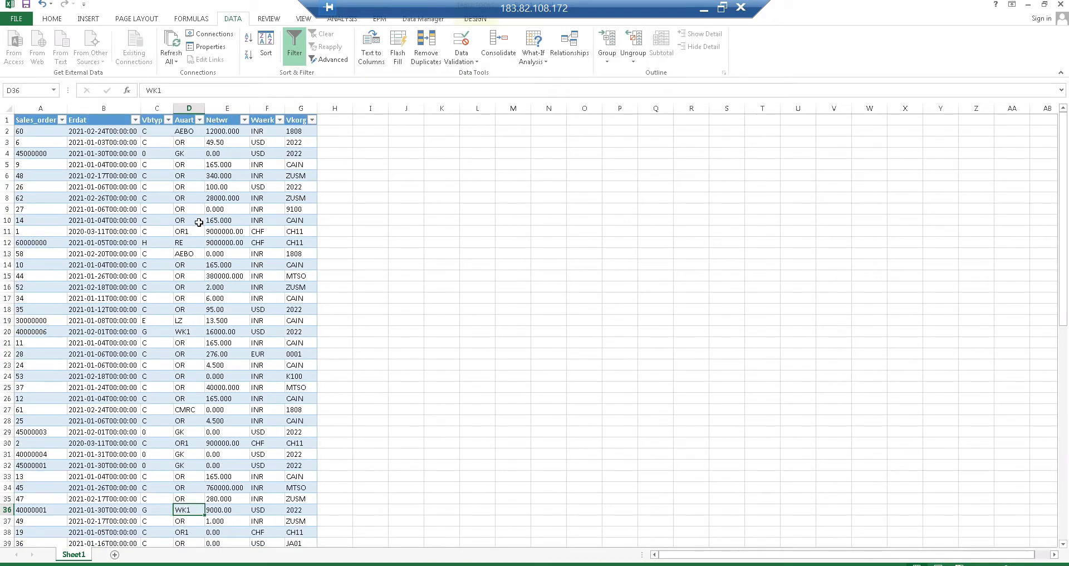
key(Page_Down)
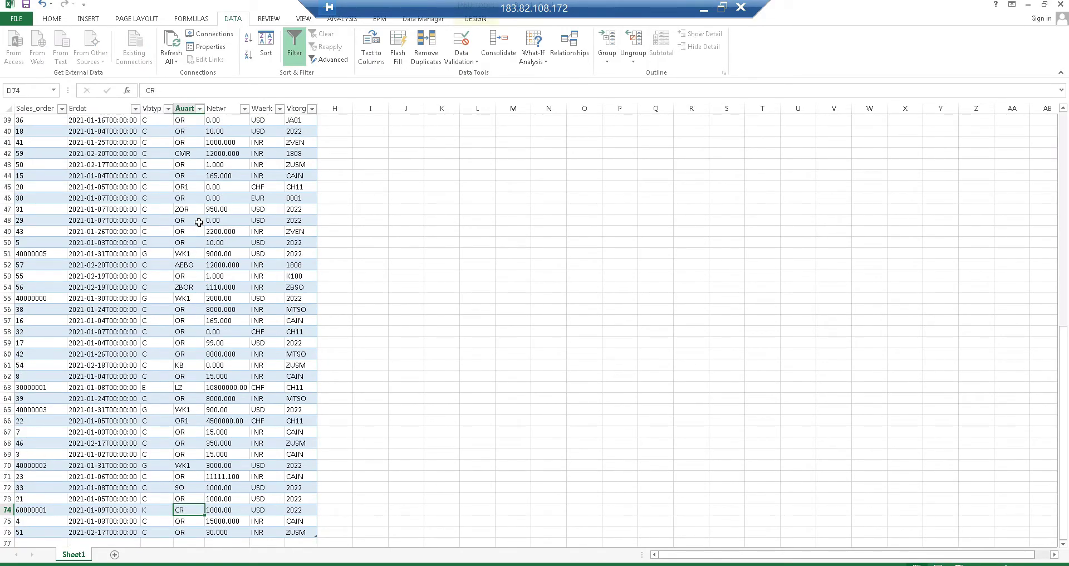
key(Page_Down)
key(Page_Up)
key(Page_Up)
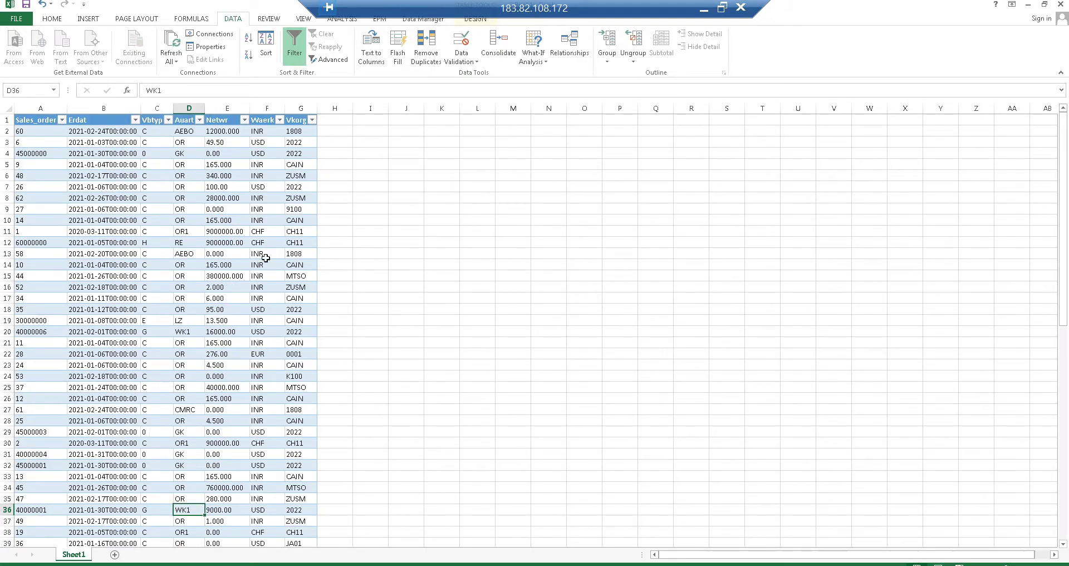
key(alt+Tab)
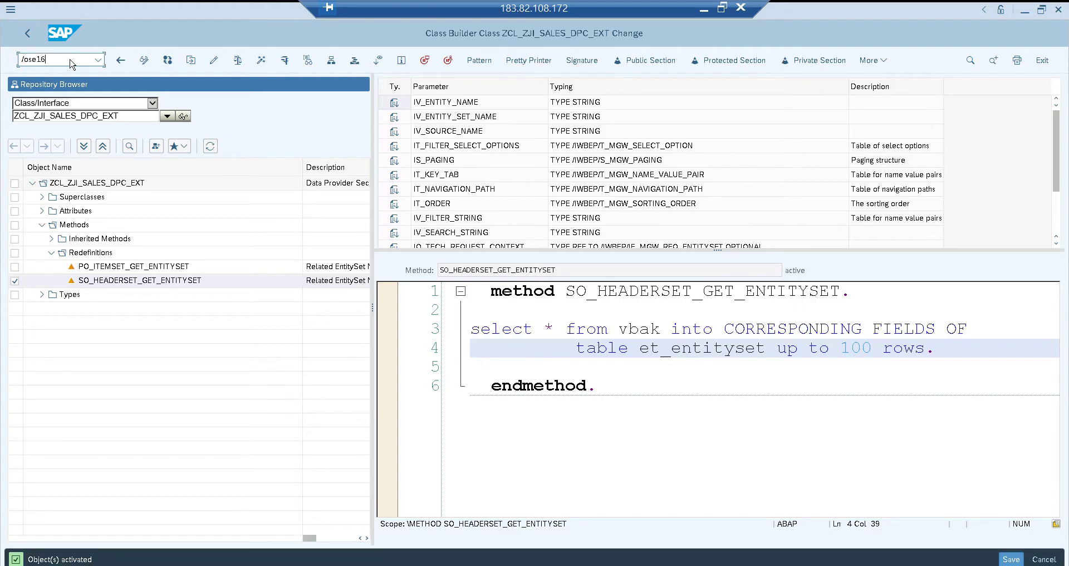
Open table VBAK in the SE16 Data Browser and count its entries, confirming 75.
key(Return)
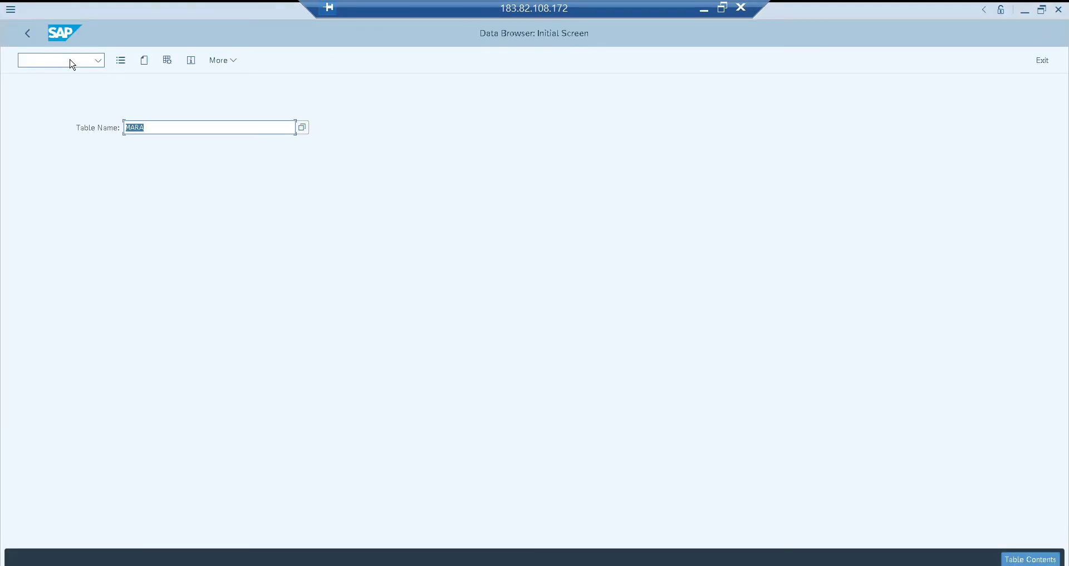
text(vbak)
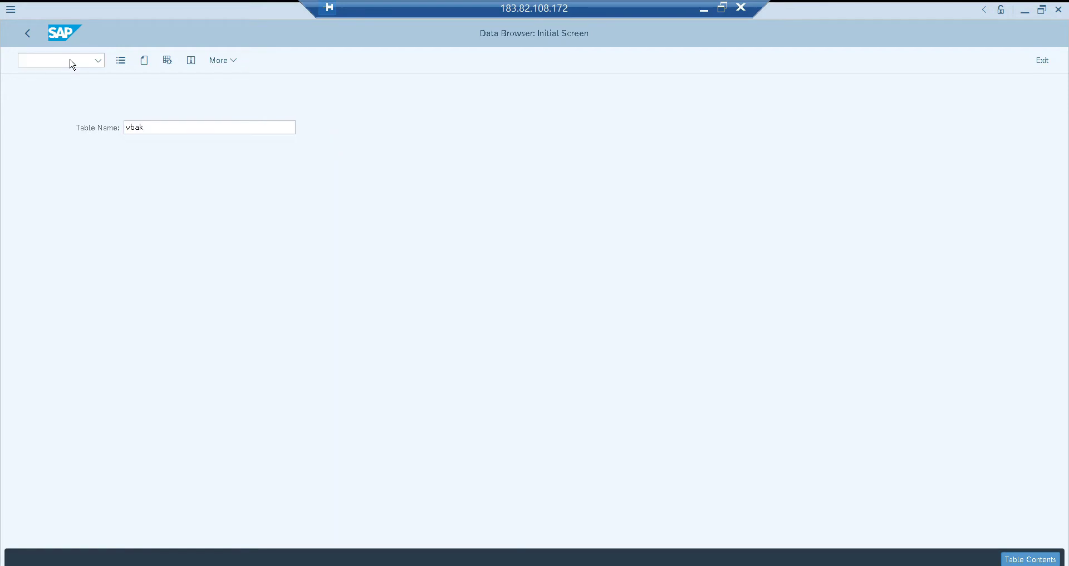
key(Return)
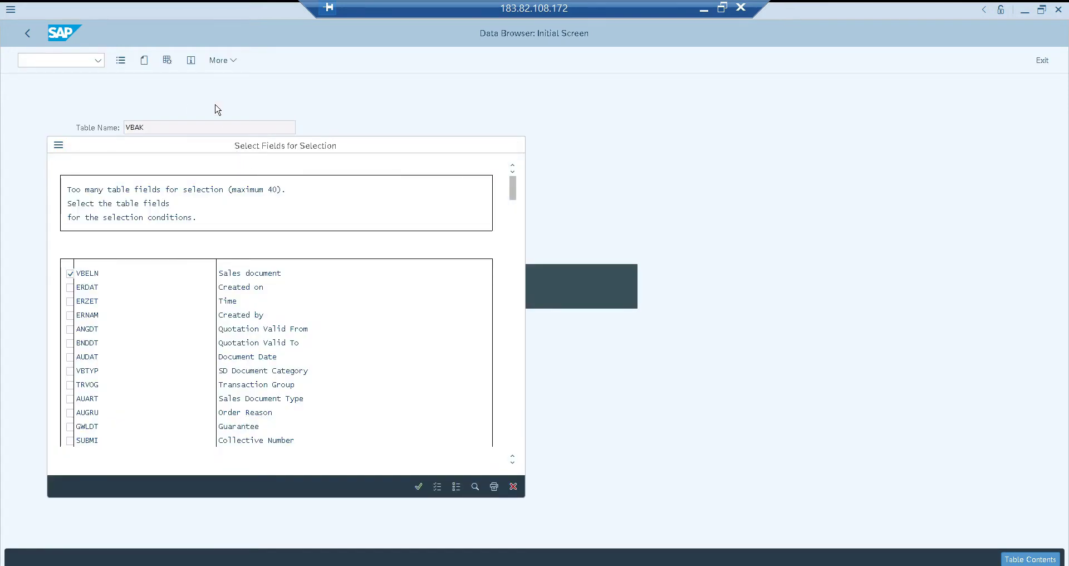
key(Return)
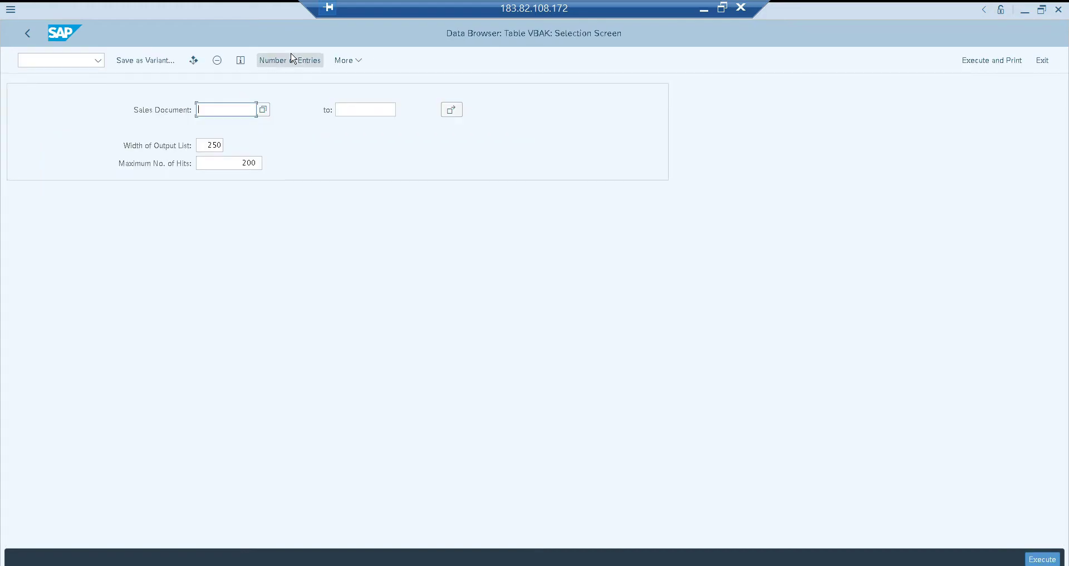
click(290, 59)
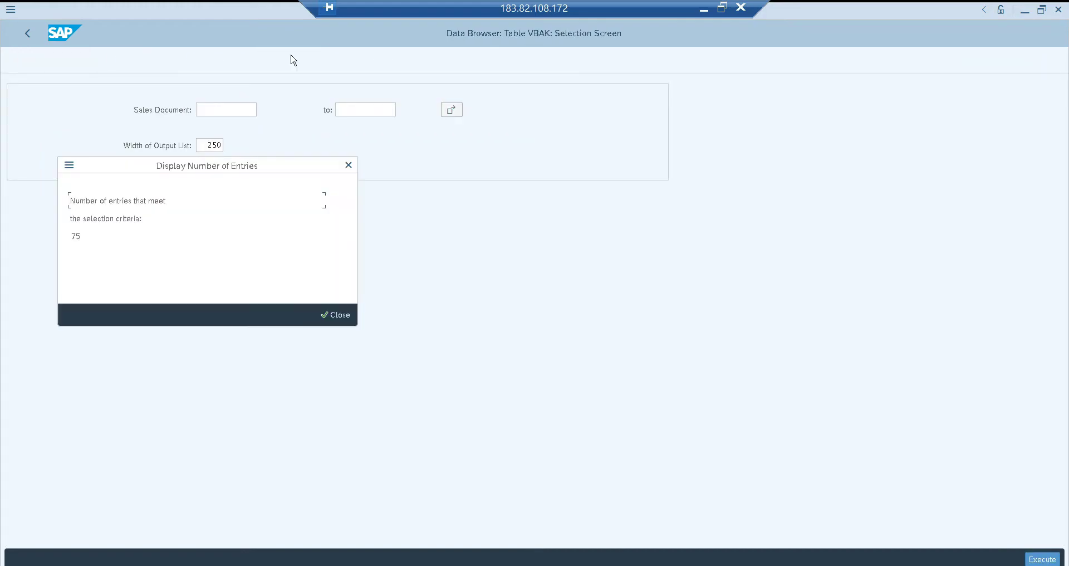
click(341, 316)
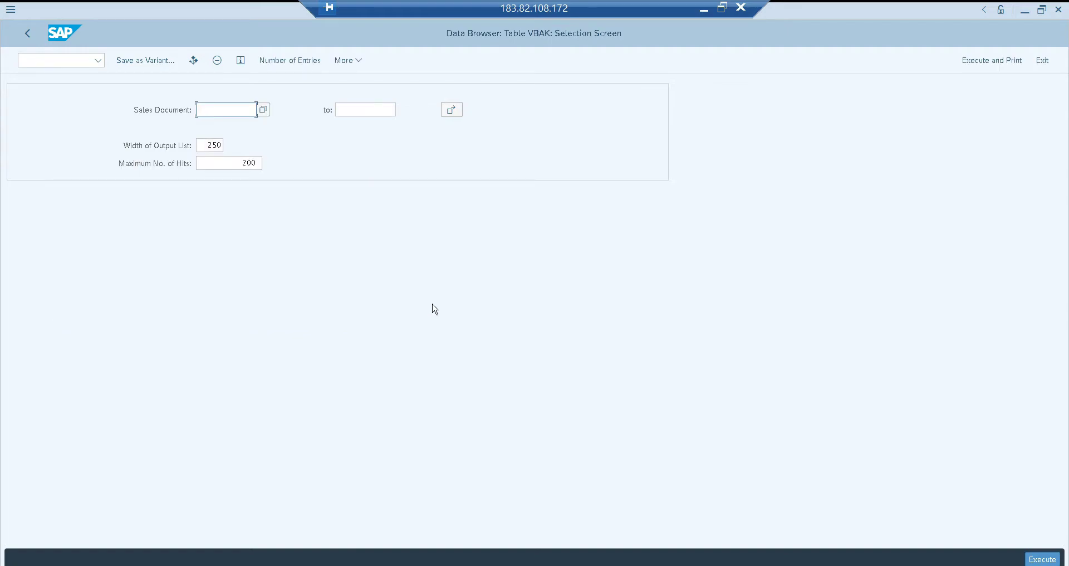
key(alt+Tab)
key(alt+Tab)
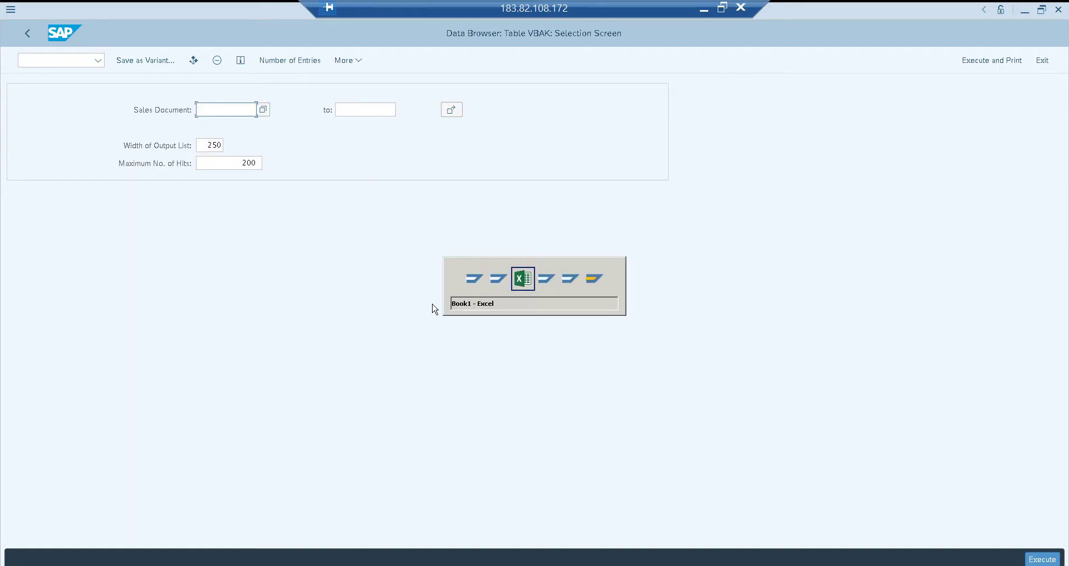
Back in Excel, step down column C to confirm the table ends at row 76.
click(159, 362)
key(Page_Down)
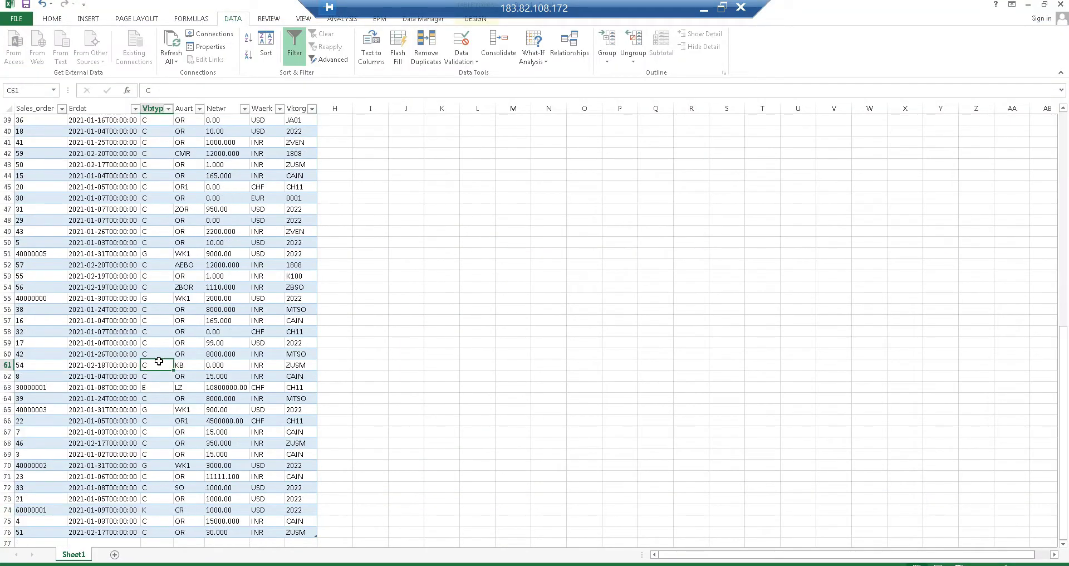
key(Down)
key(Down)
key(Down)
key(Down)
key(Down)
key(Down)
key(Down)
key(Down)
key(Down)
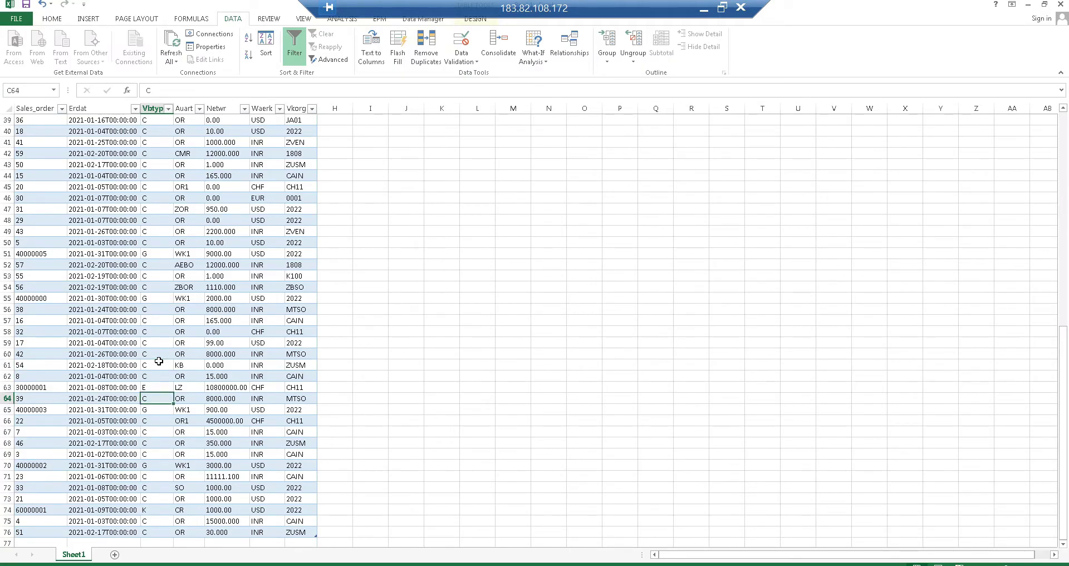
key(Down)
key(Down)
key(Down)
key(Down)
key(Down)
key(Down)
key(Down)
key(Down)
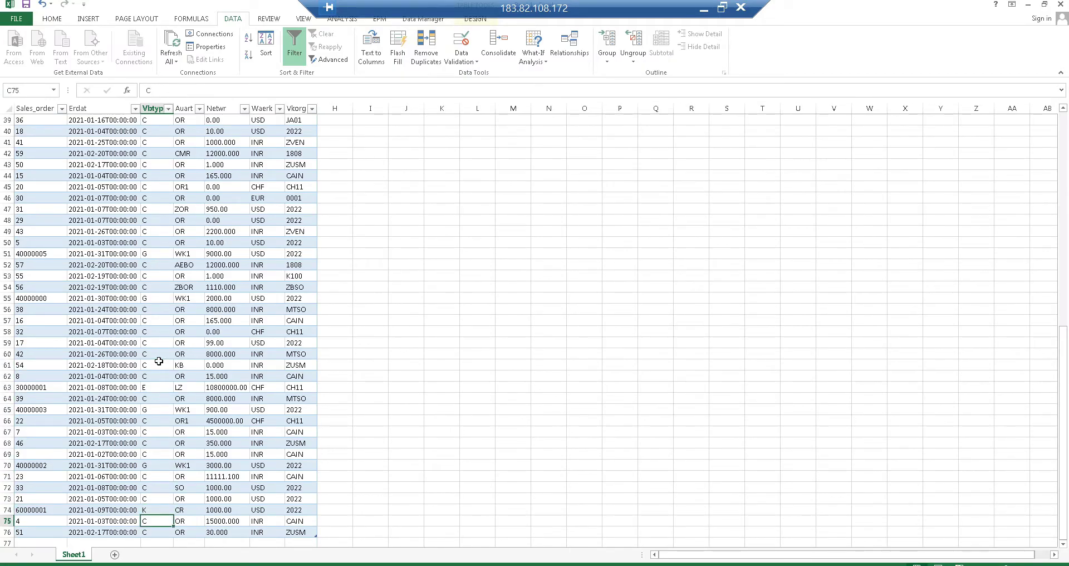
key(Down)
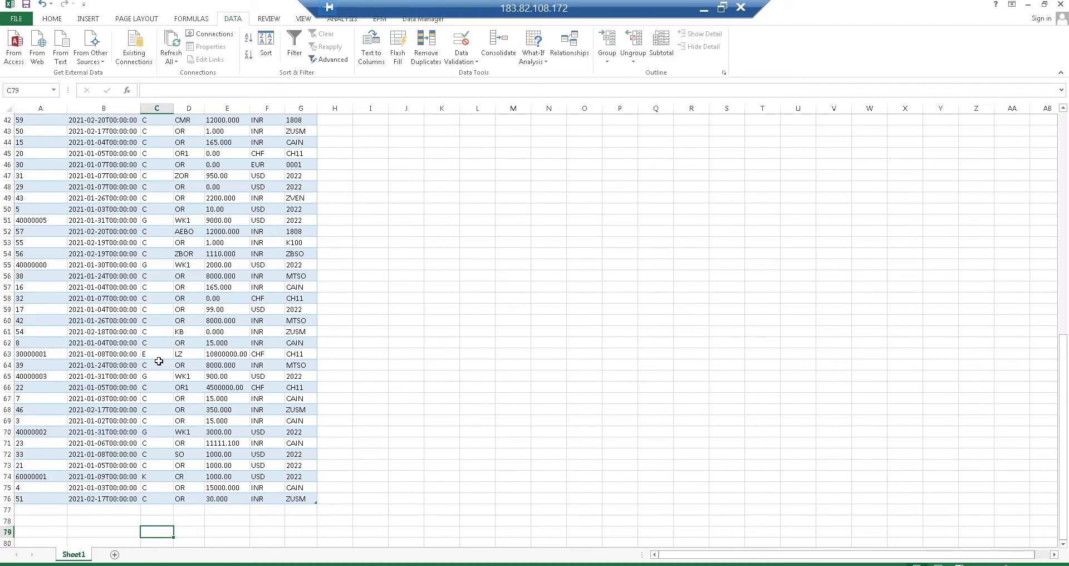
scroll(240, 247, up, 13)
click(240, 247)
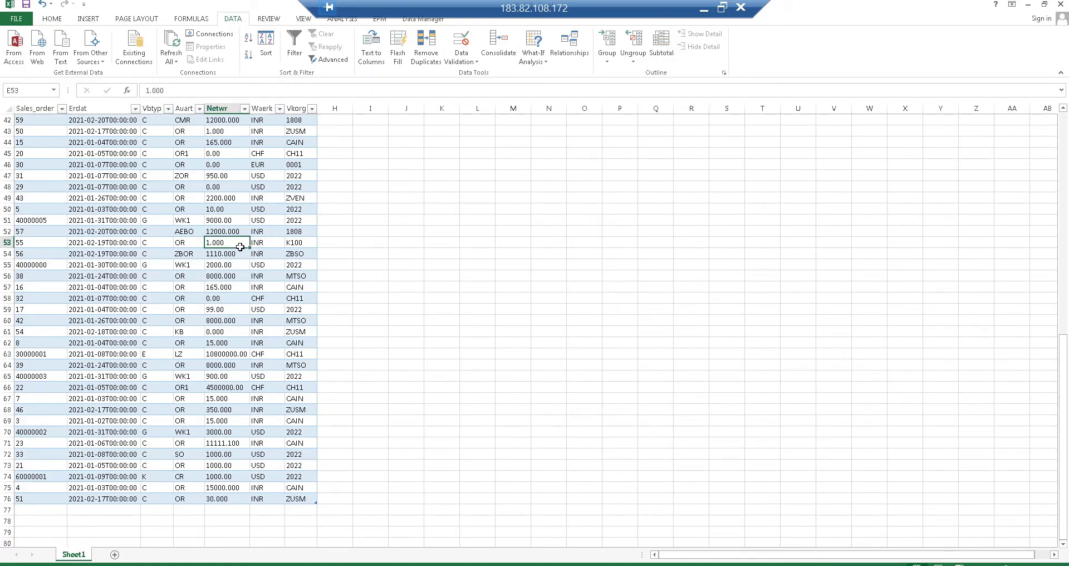
scroll(240, 246, up, 1)
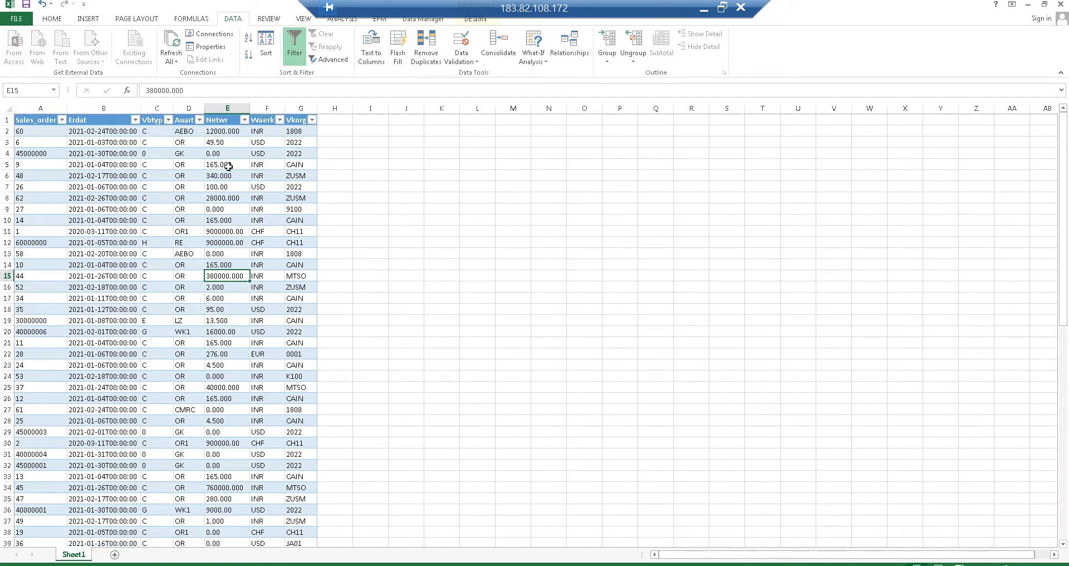
Open the SO_HeaderSet data connection's properties from the refresh options.
click(213, 50)
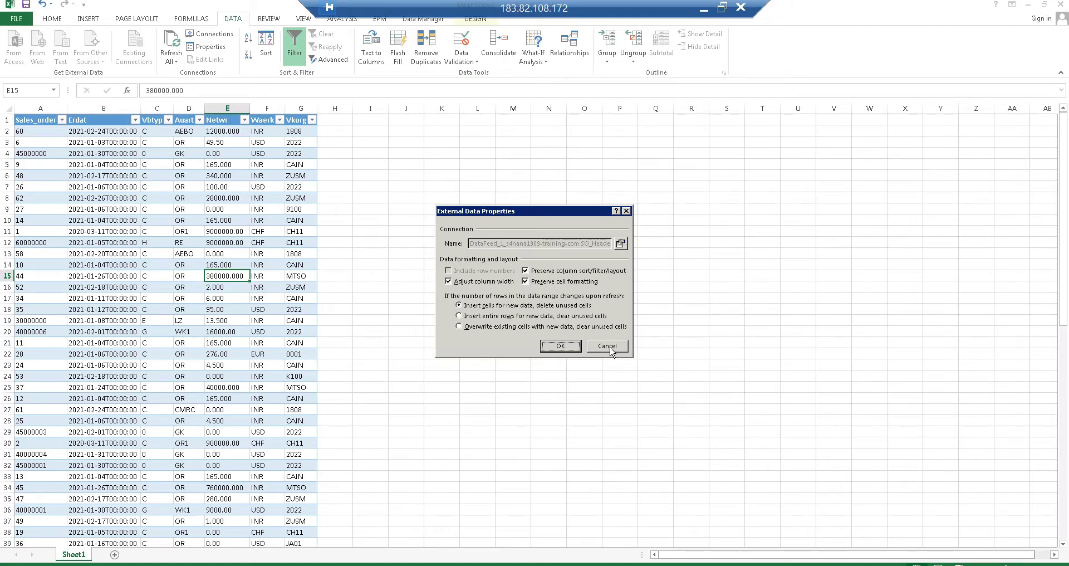
click(608, 346)
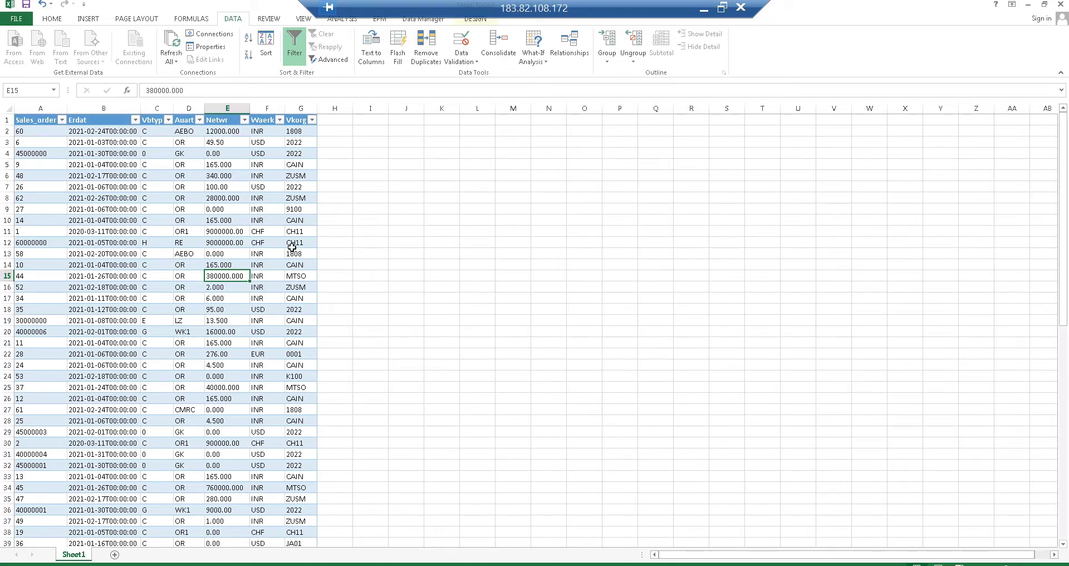
click(172, 61)
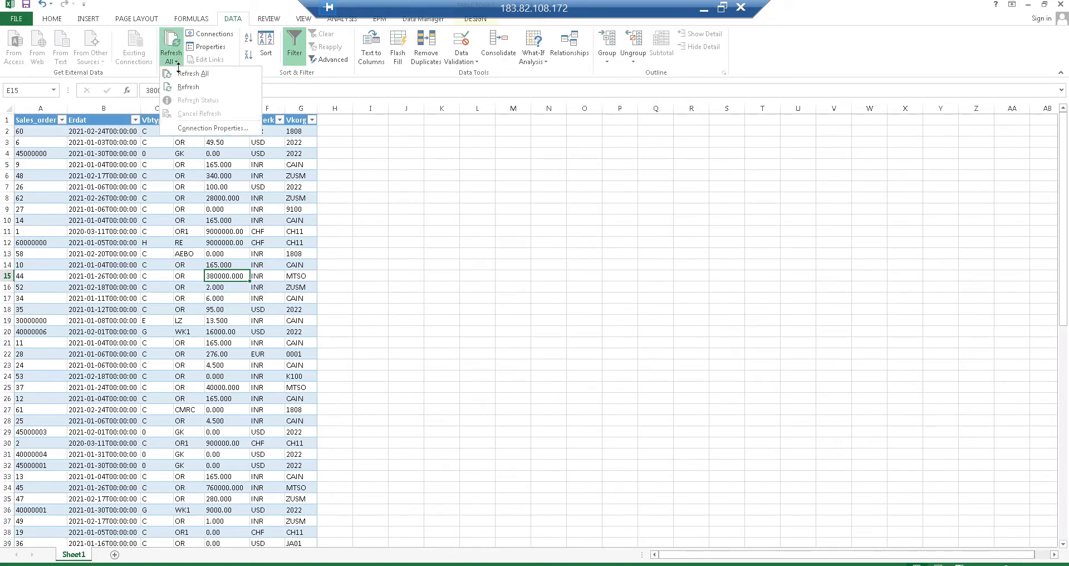
click(198, 129)
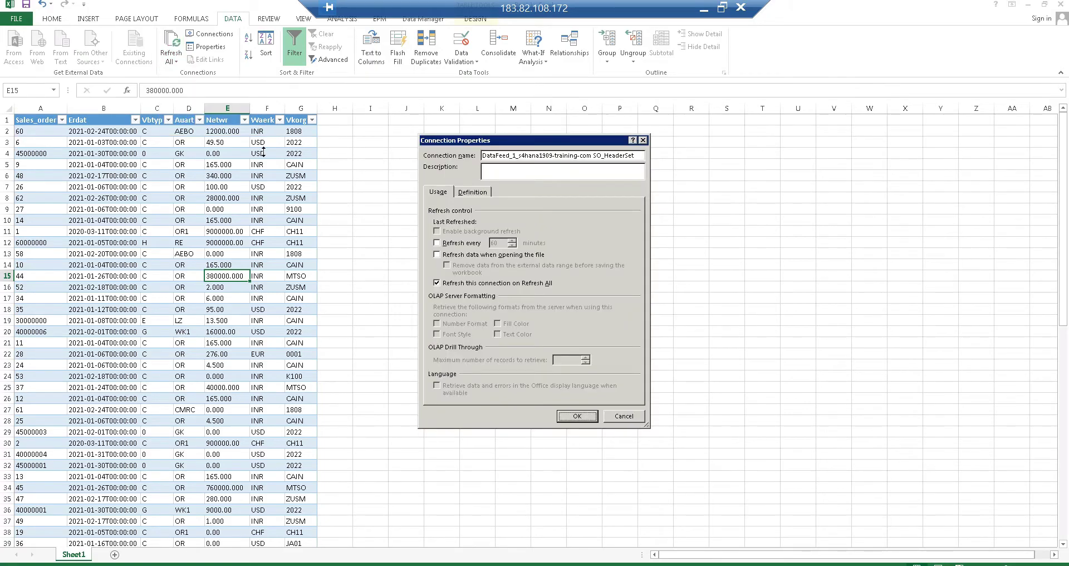
Leave both 60-minute refresh and refresh-on-open switched off, and confirm with OK.
click(437, 243)
click(459, 256)
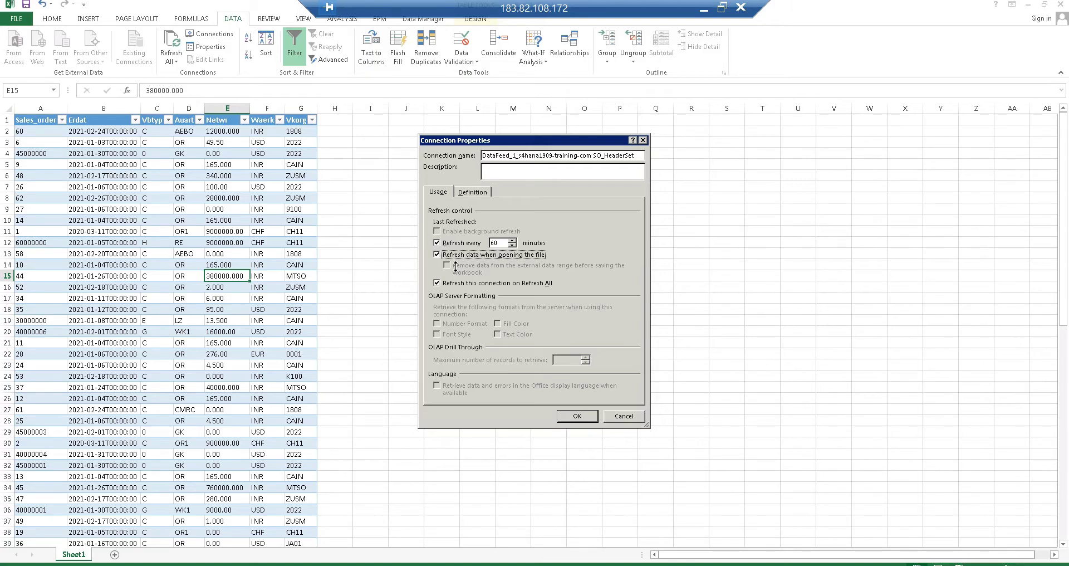
click(438, 254)
click(438, 243)
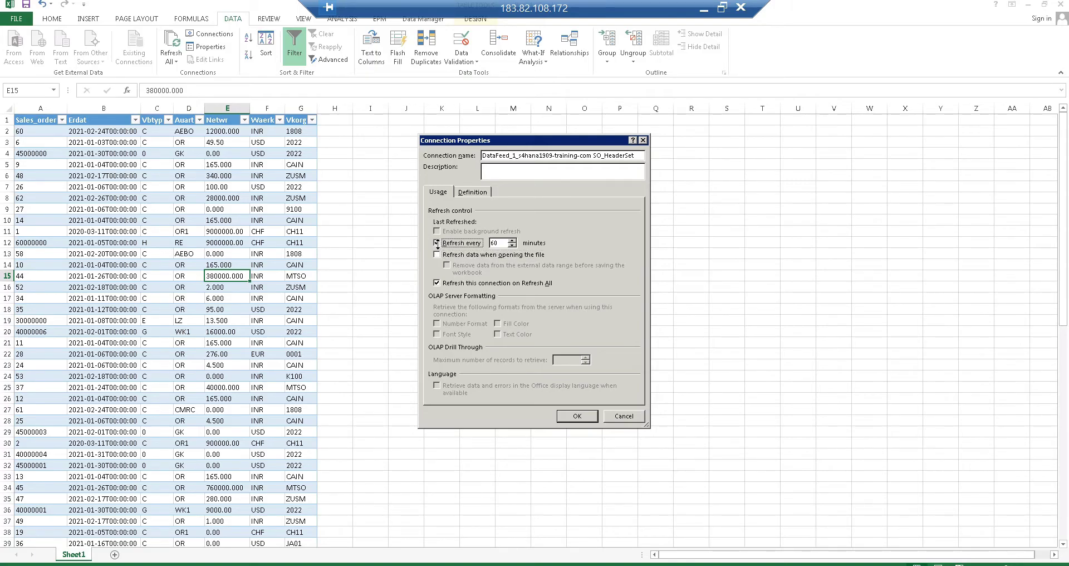
click(437, 243)
click(577, 415)
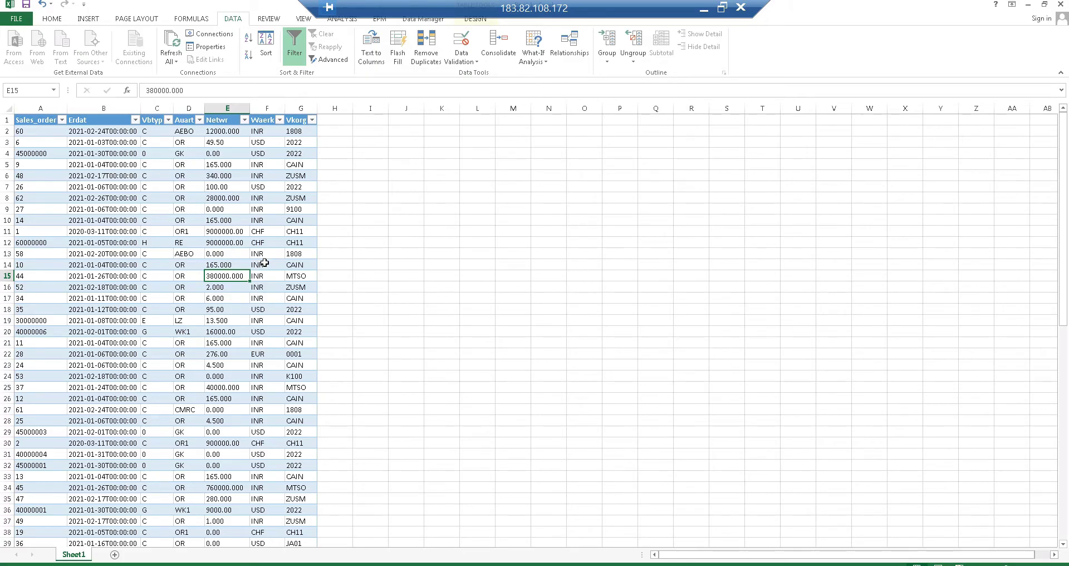
Start an OData Data Feed import at cell J11, then switch to the SAP window.
click(410, 228)
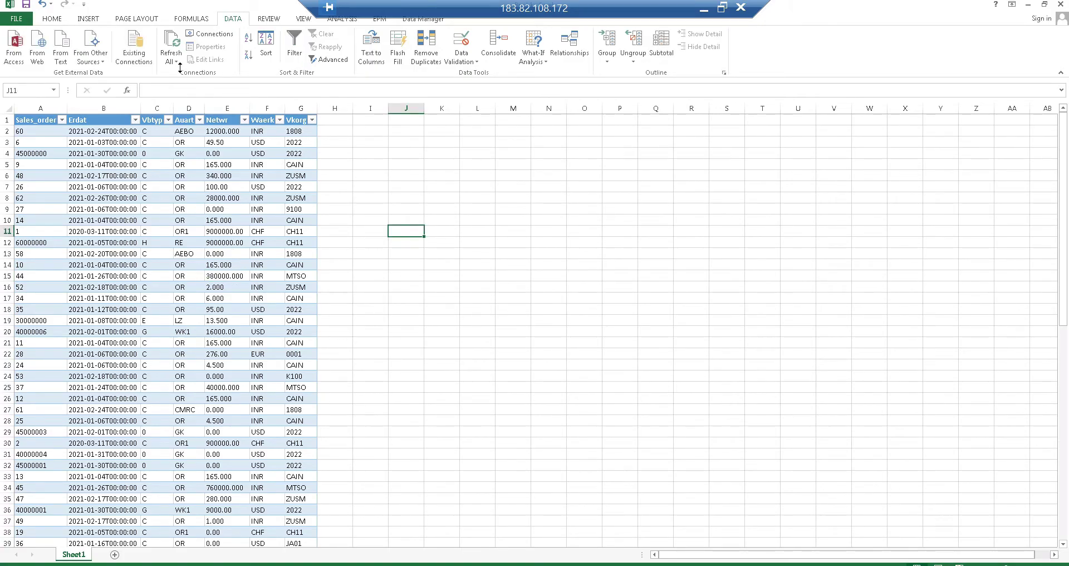
click(93, 44)
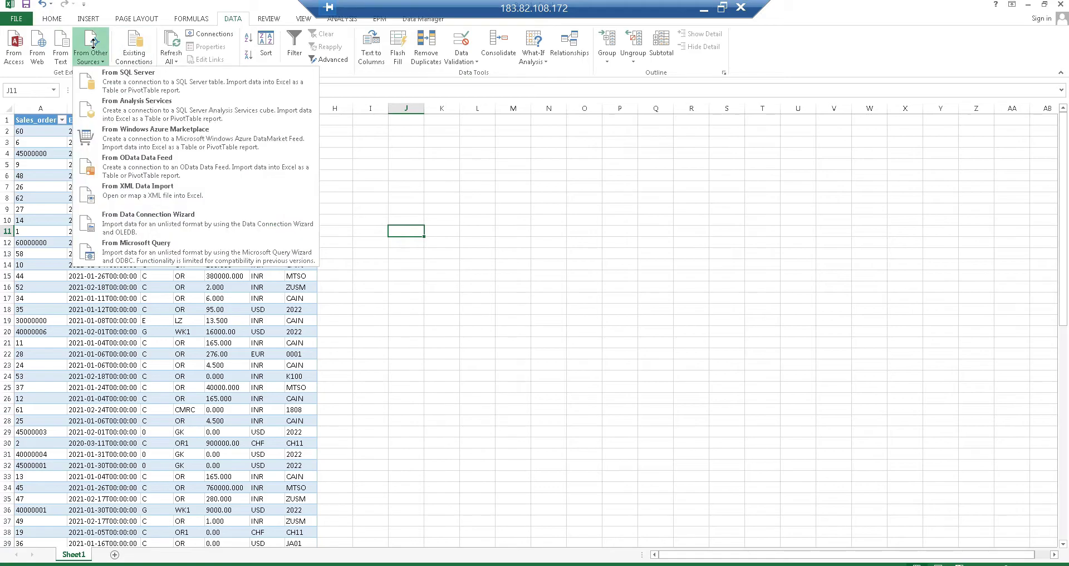
click(129, 161)
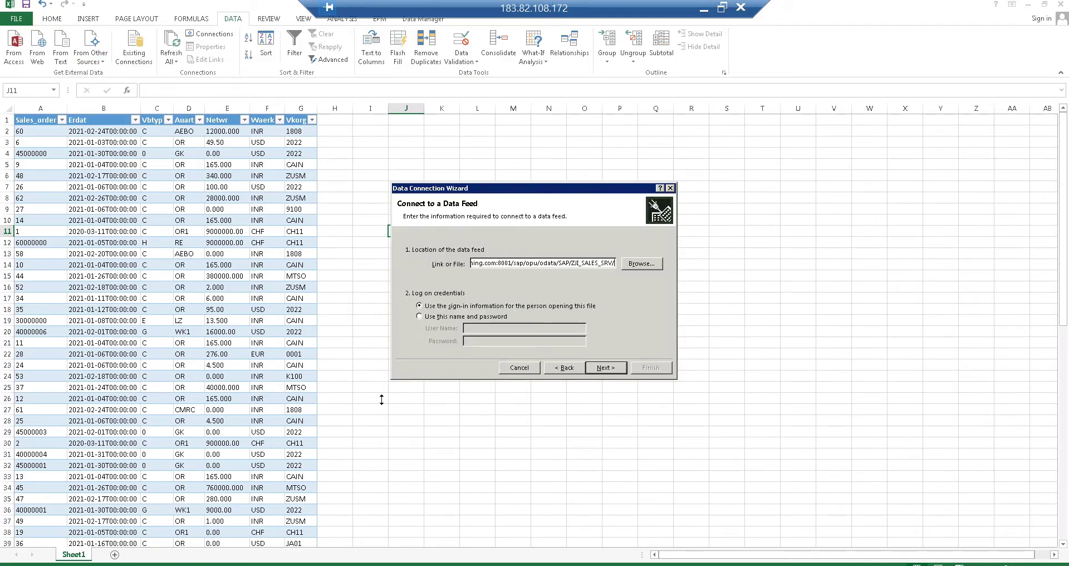
key(alt+Tab)
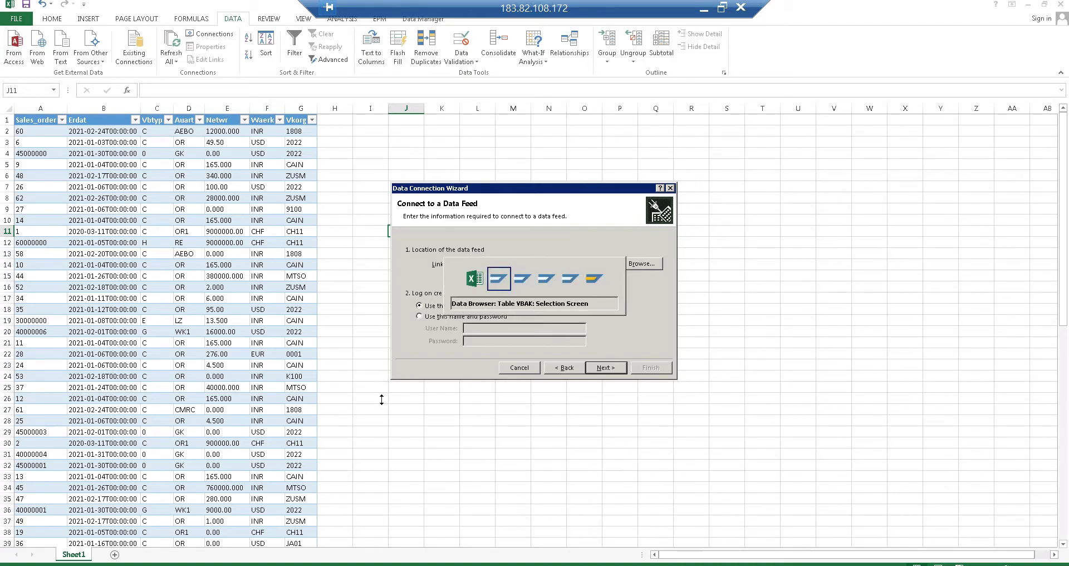
key(alt+Tab)
key(alt+Tab)
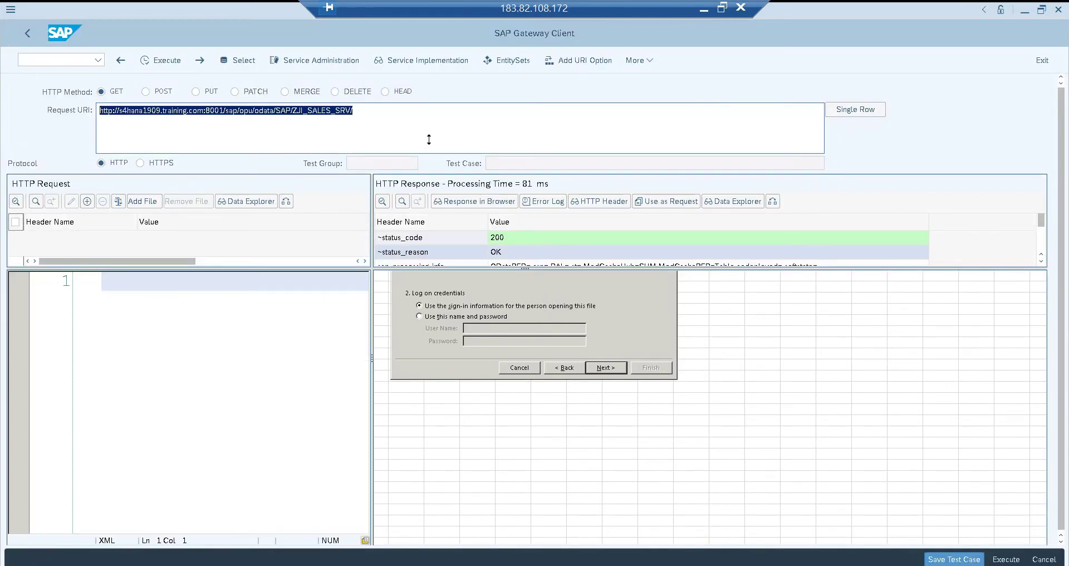
Add SO_ItemSet to the Gateway Client request URI and select the whole address.
click(518, 61)
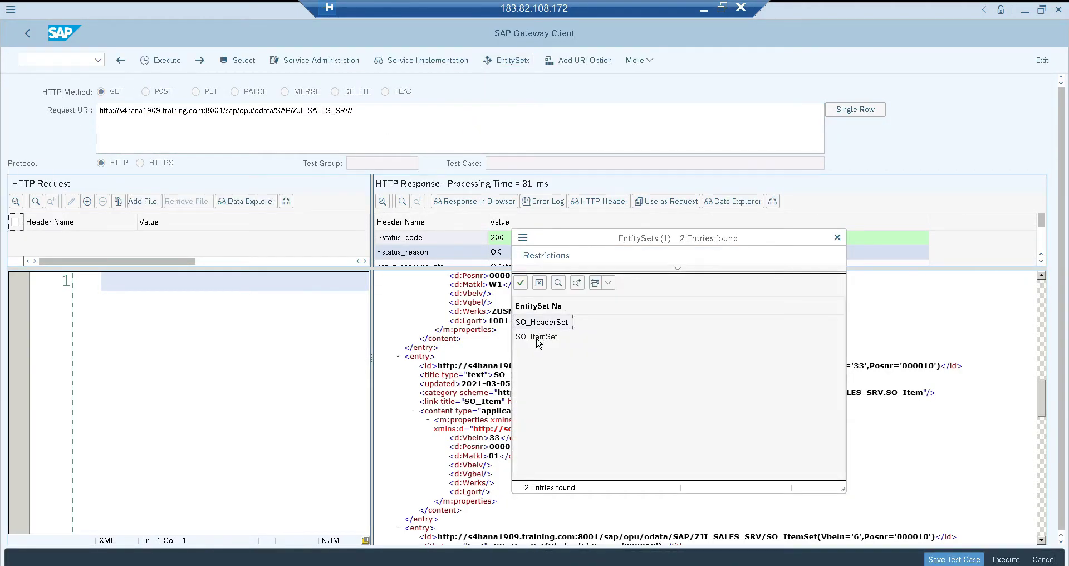
double_click(537, 337)
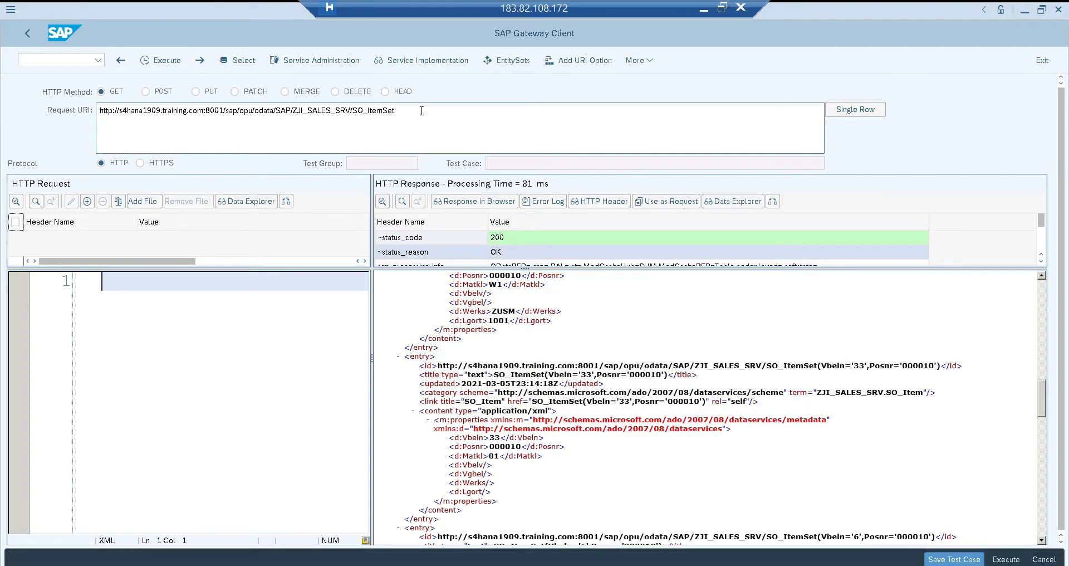
click(306, 116)
key(ctrl+a)
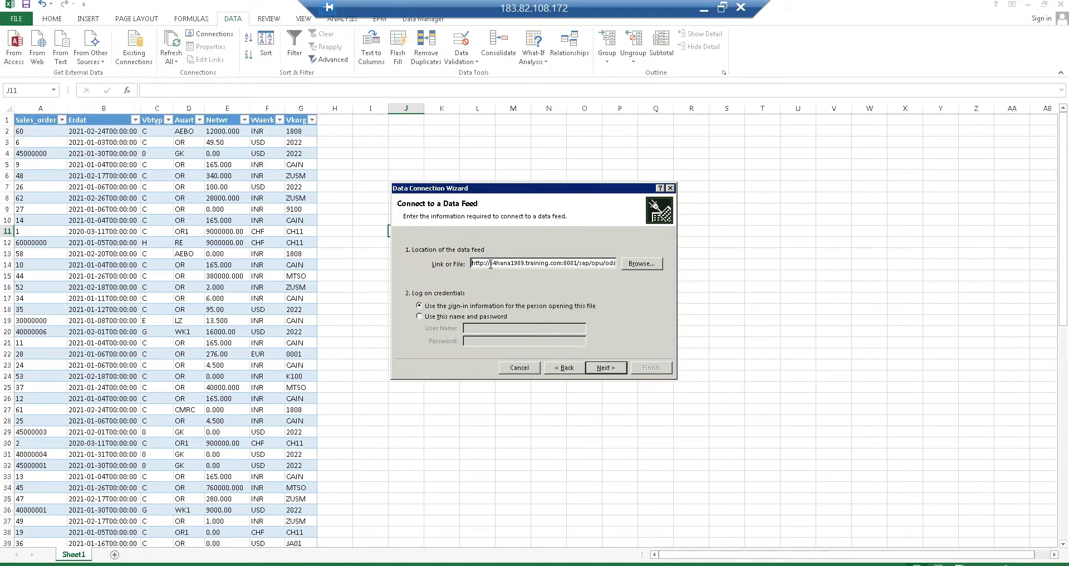
Replace the feed address with the SO_ItemSet service URI and log on with the account's user name and password.
key(ctrl+a)
key(ctrl+v)
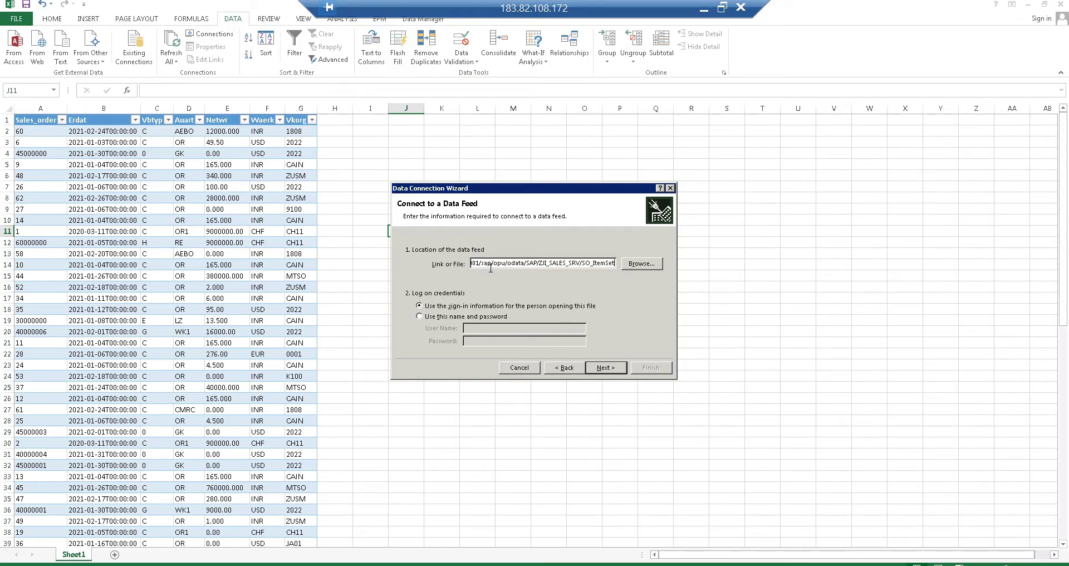
click(451, 318)
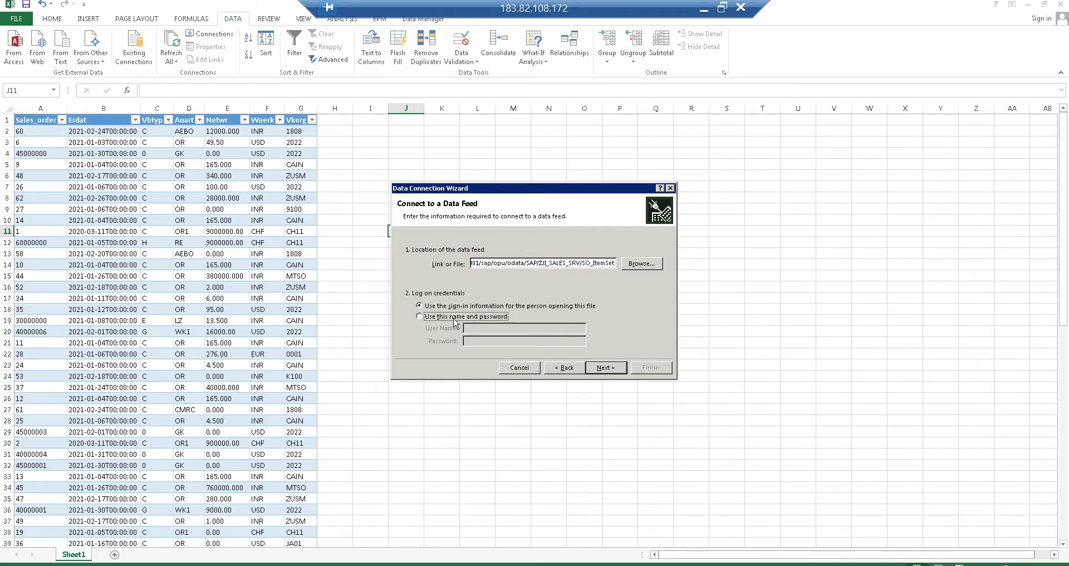
click(482, 329)
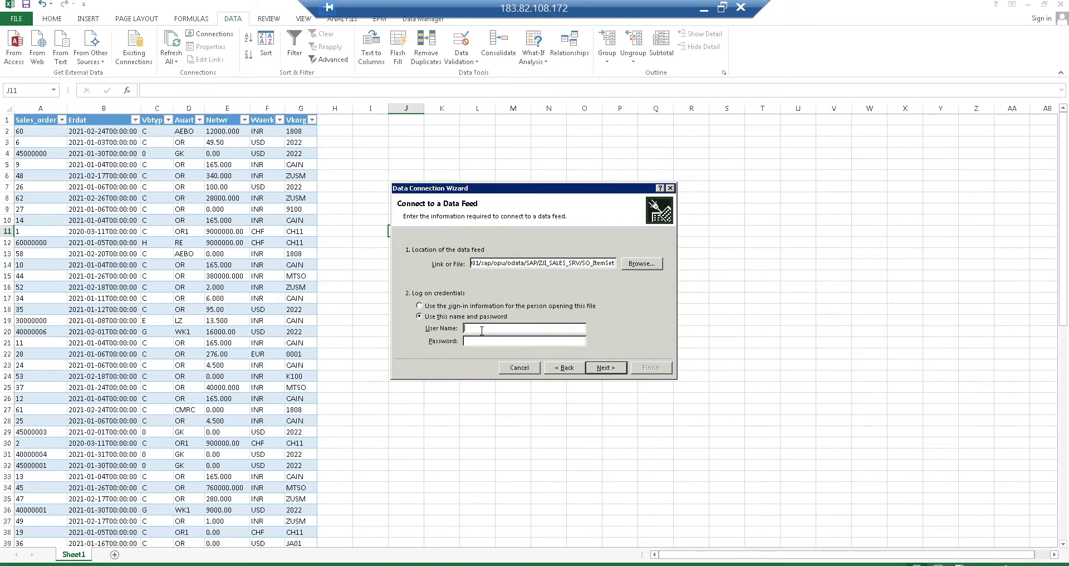
text(best)
key(Tab)
text(**********)
Select the SO_ItemSet table and save the connection, overwriting the existing .odc file.
click(602, 368)
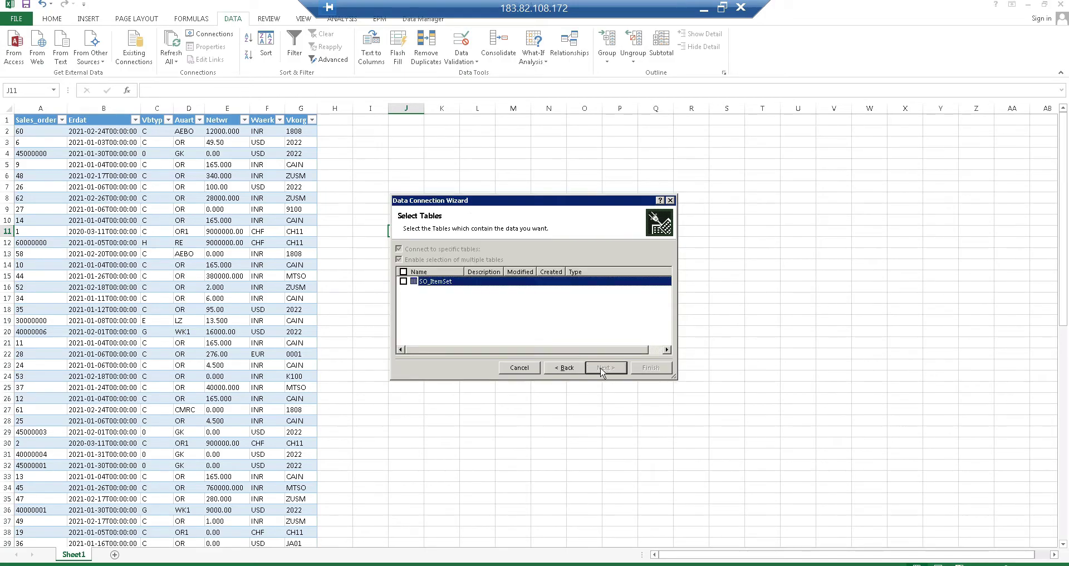
click(403, 281)
click(602, 367)
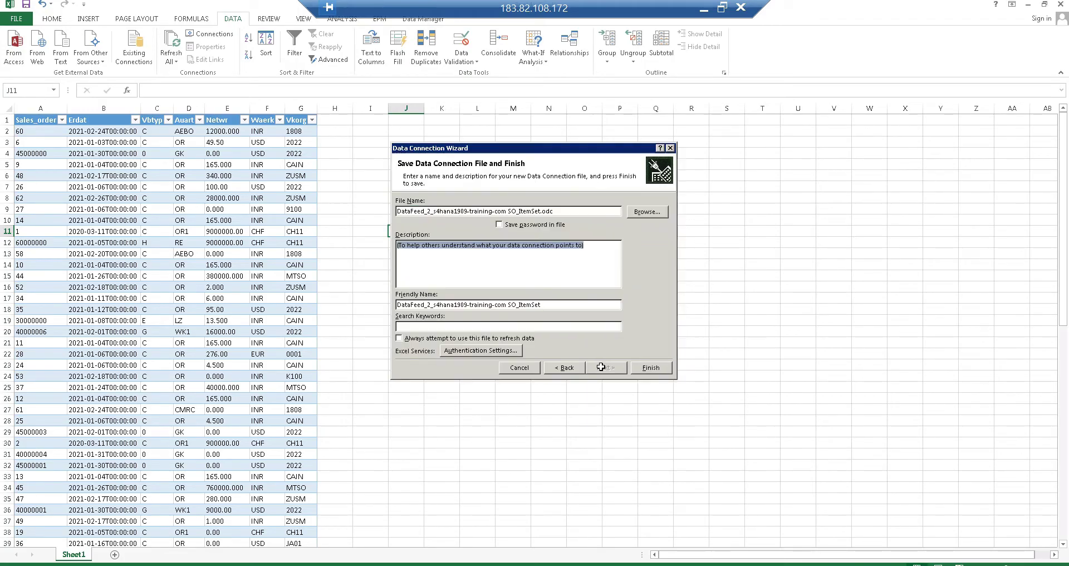
click(658, 371)
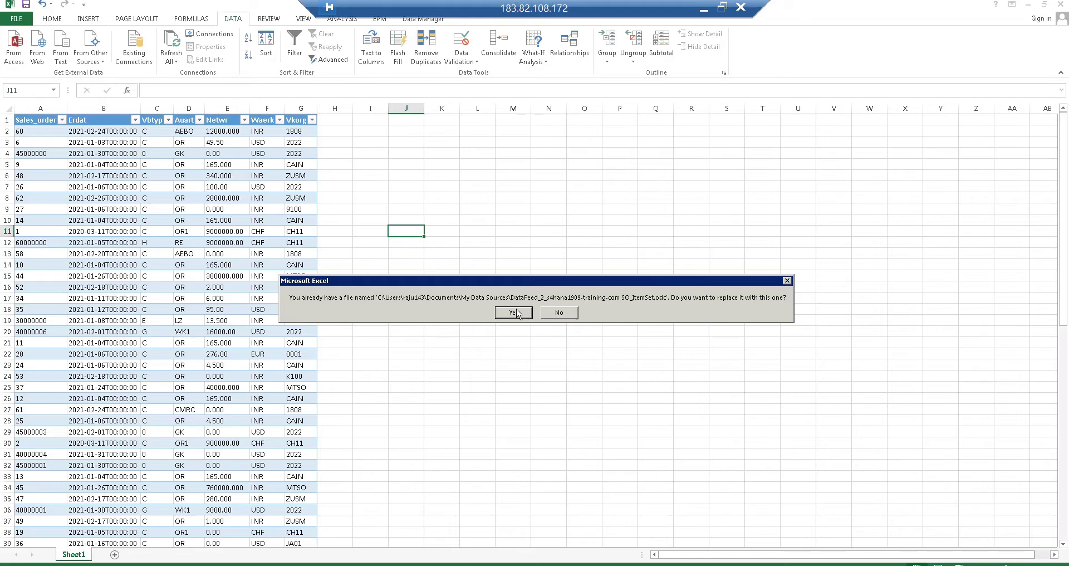
click(514, 312)
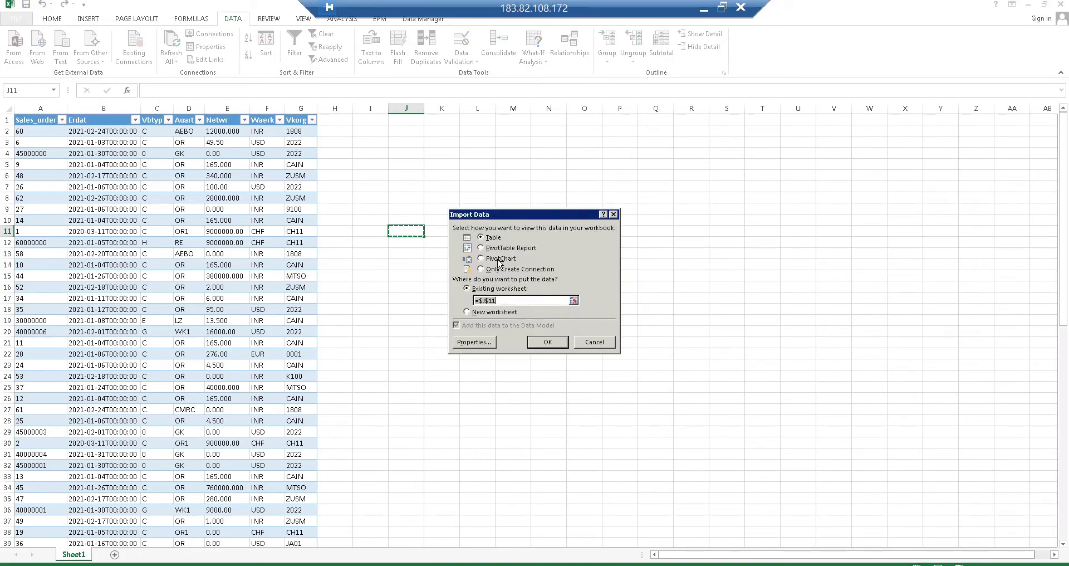
Import SO_ItemSet as a PivotChart with Werks on the category axis and Count of Vbeln as values.
click(481, 258)
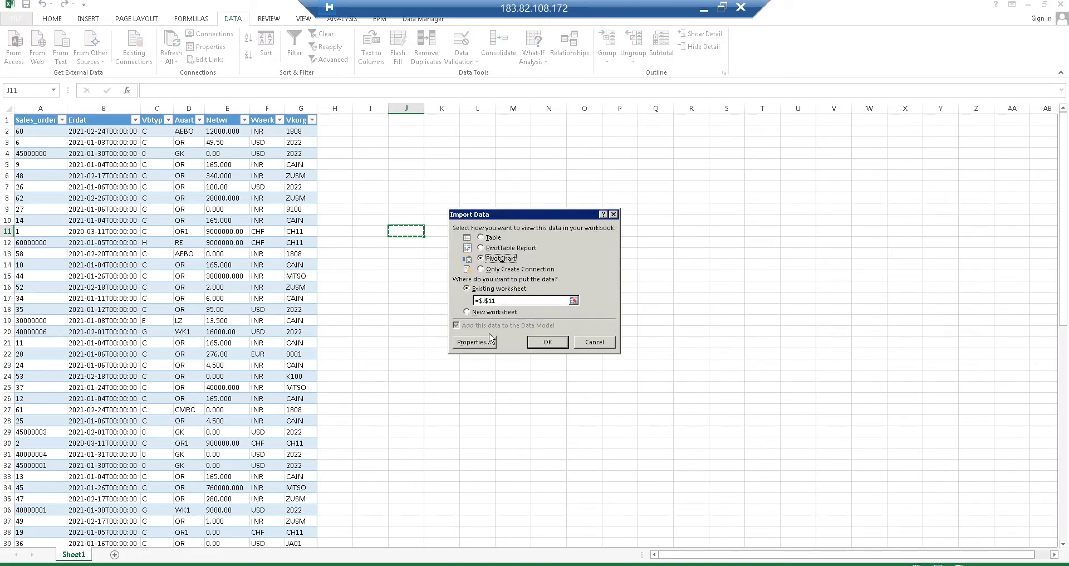
click(550, 343)
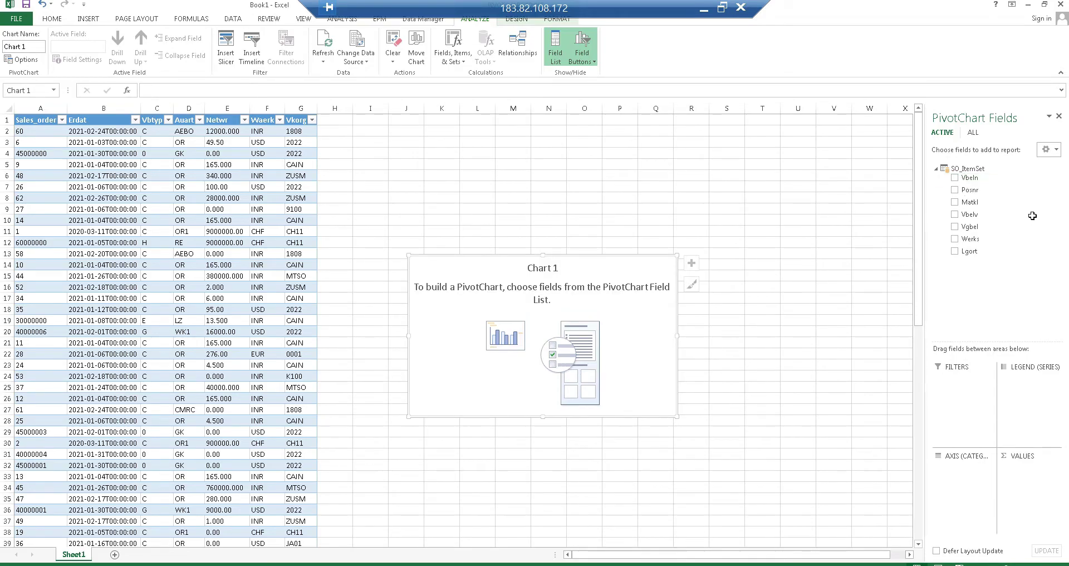
drag(971, 240, 964, 490)
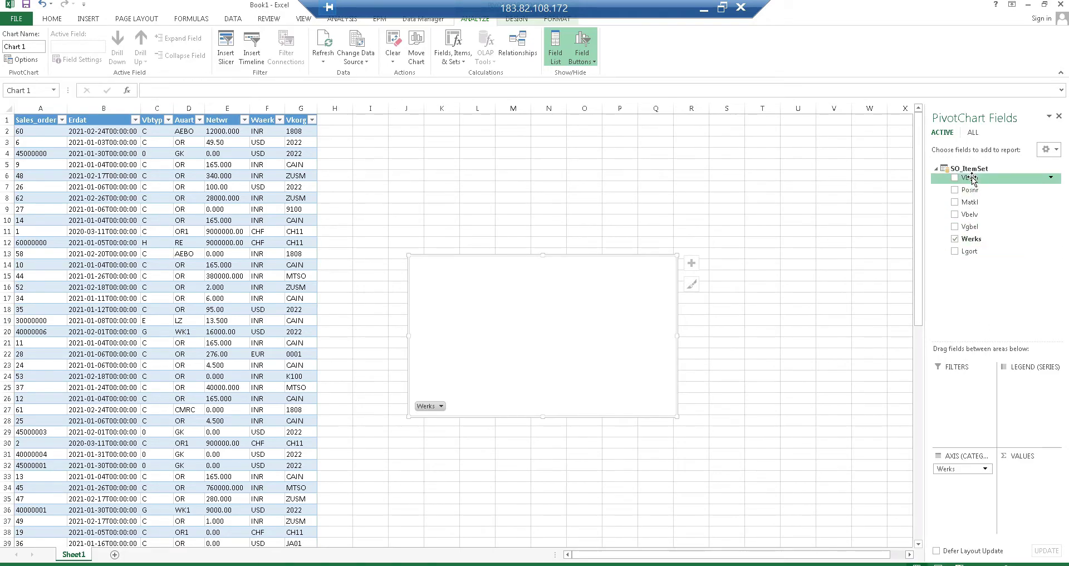
drag(972, 178, 1027, 496)
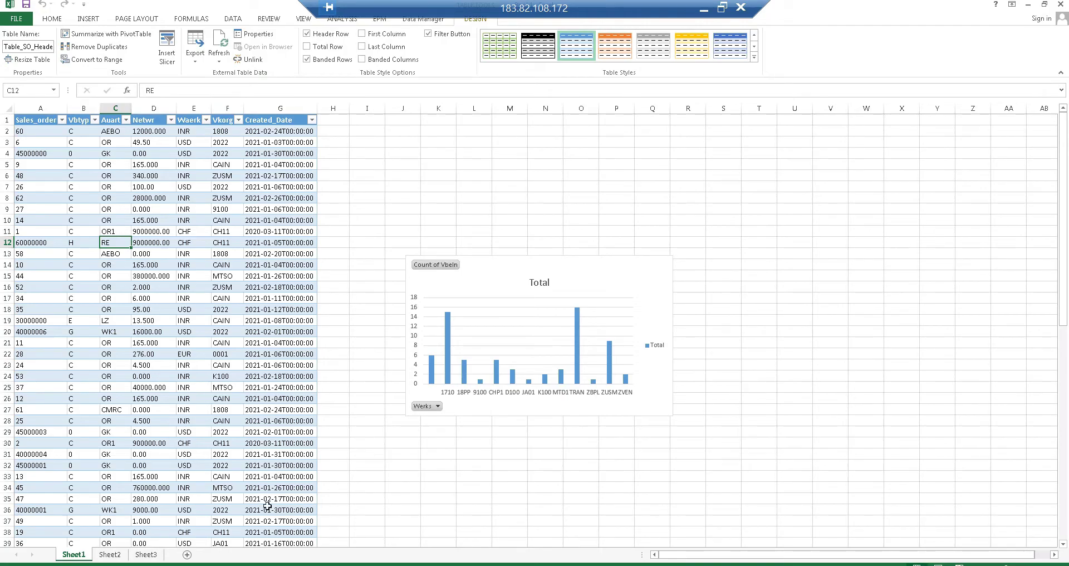
In Service Builder, rename SO_Header's Erdat property to Created_Date and regenerate ZJI_SALES runtime objects.
mouse_move(189, 563)
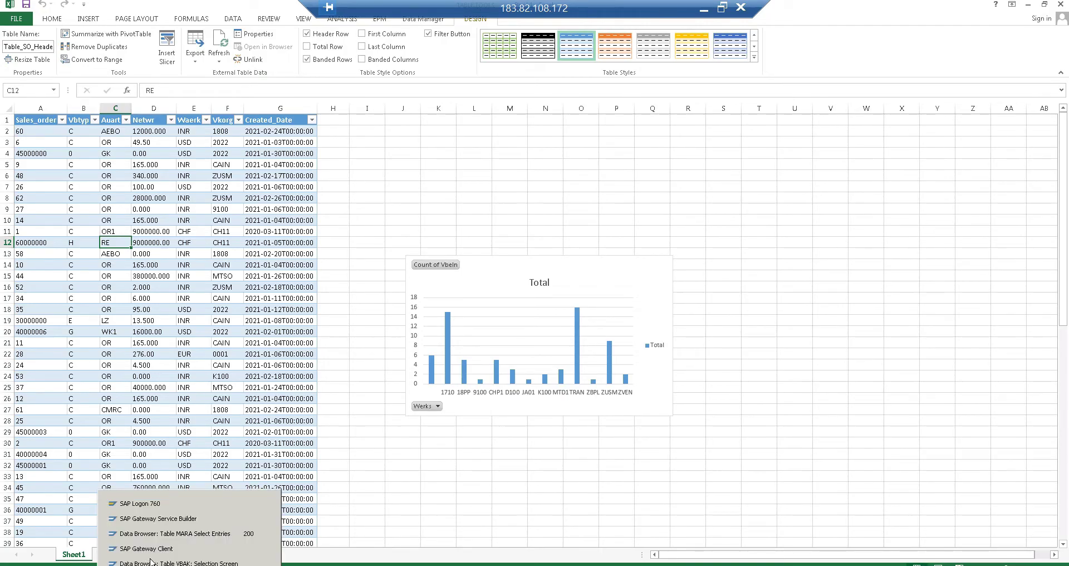
click(177, 519)
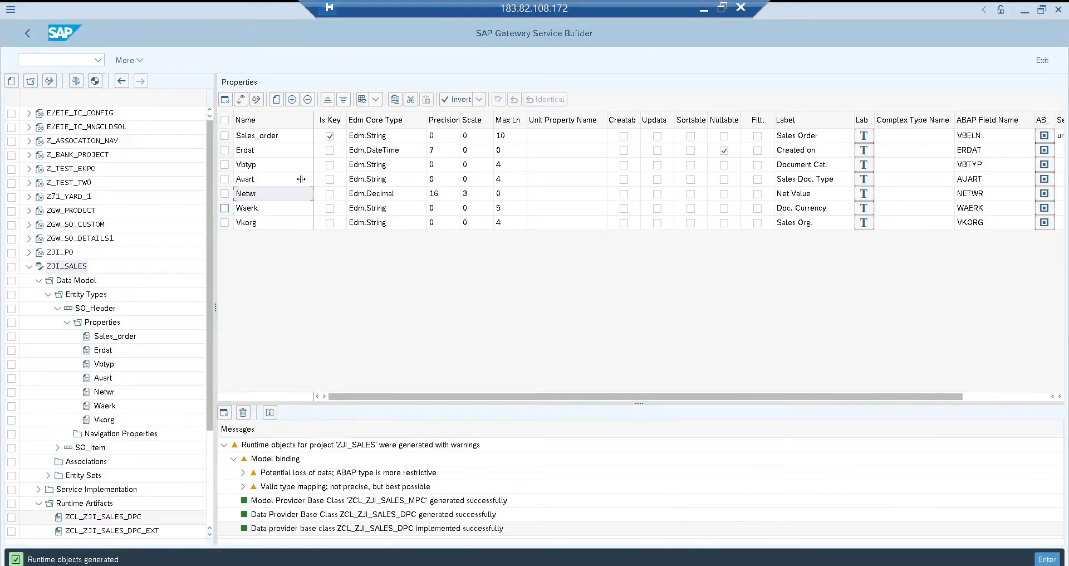
click(264, 150)
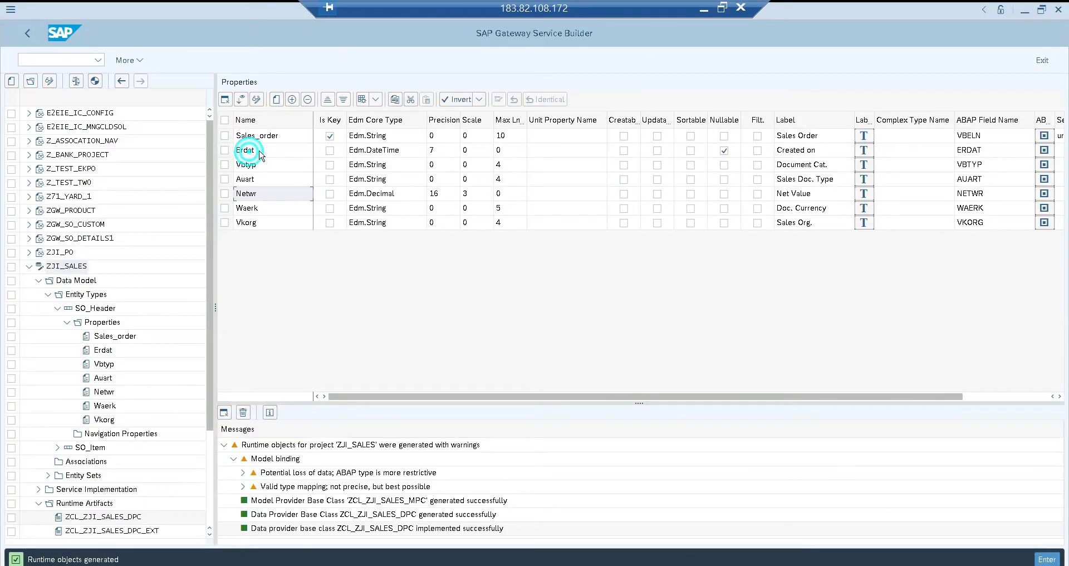
click(206, 152)
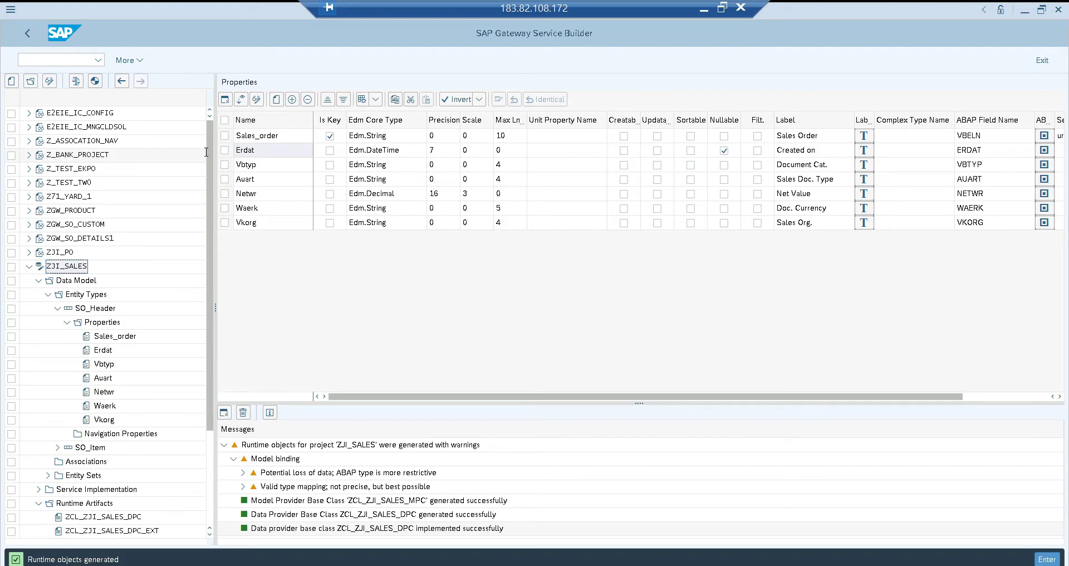
click(272, 153)
key(BackSpace)
key(BackSpace)
key(BackSpace)
key(BackSpace)
key(BackSpace)
text(Created_Date)
click(74, 267)
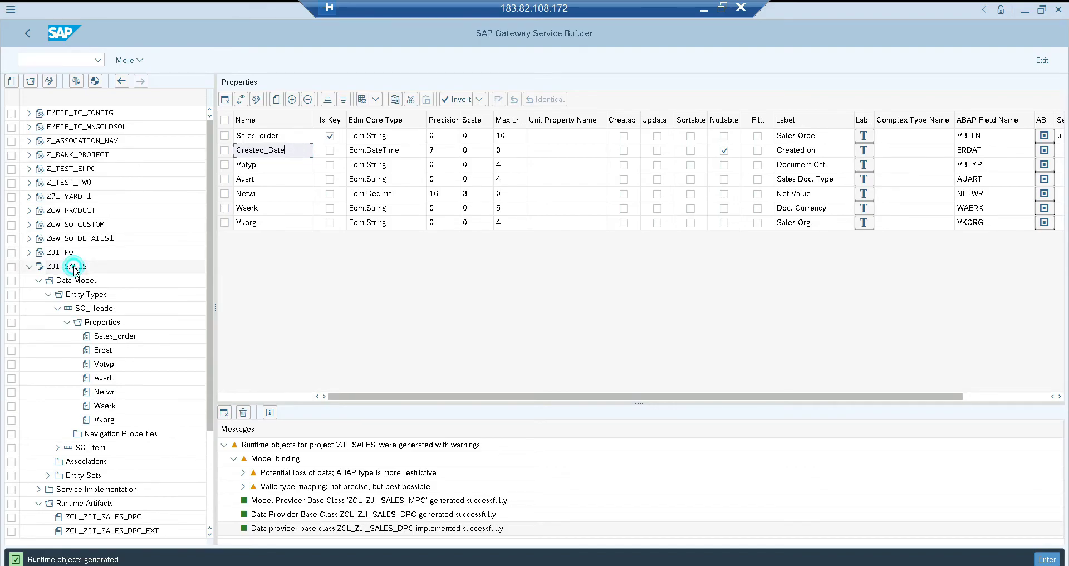
click(95, 81)
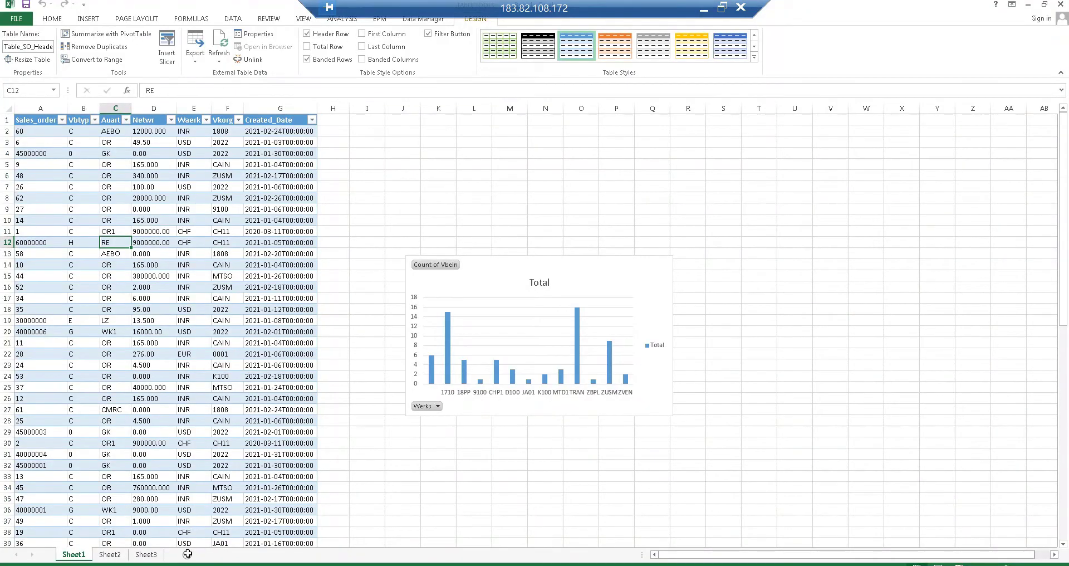
On Sheet3, refresh Table_SO_Header from the feed so it shows the Created_Date column.
click(146, 554)
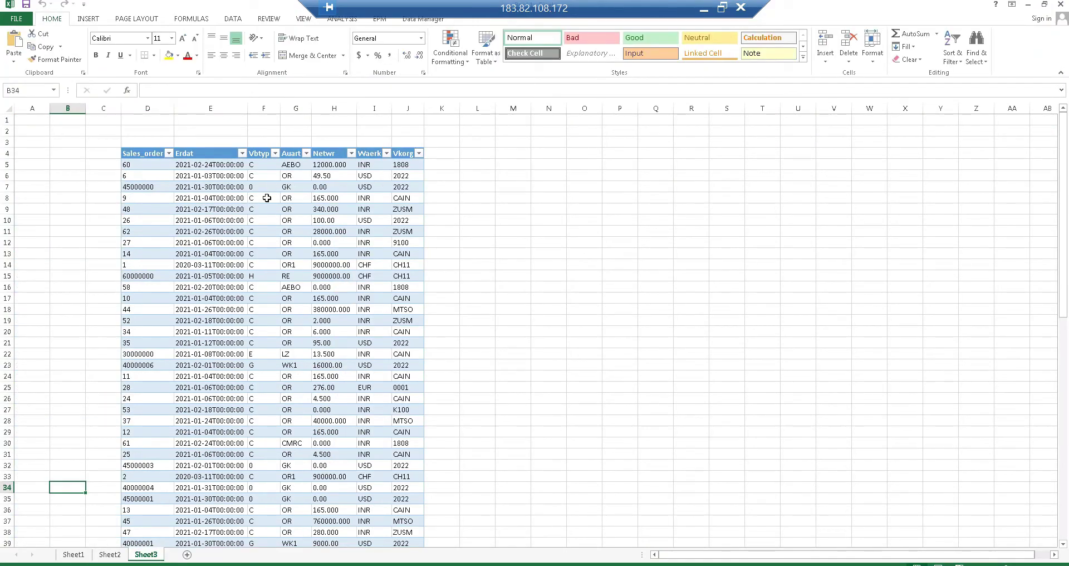
click(218, 192)
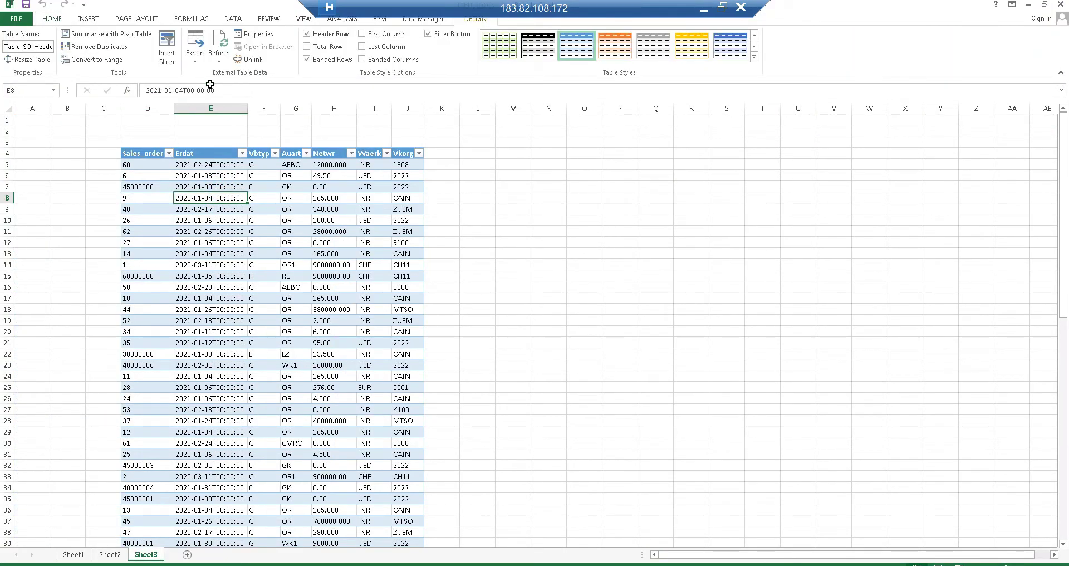
click(221, 56)
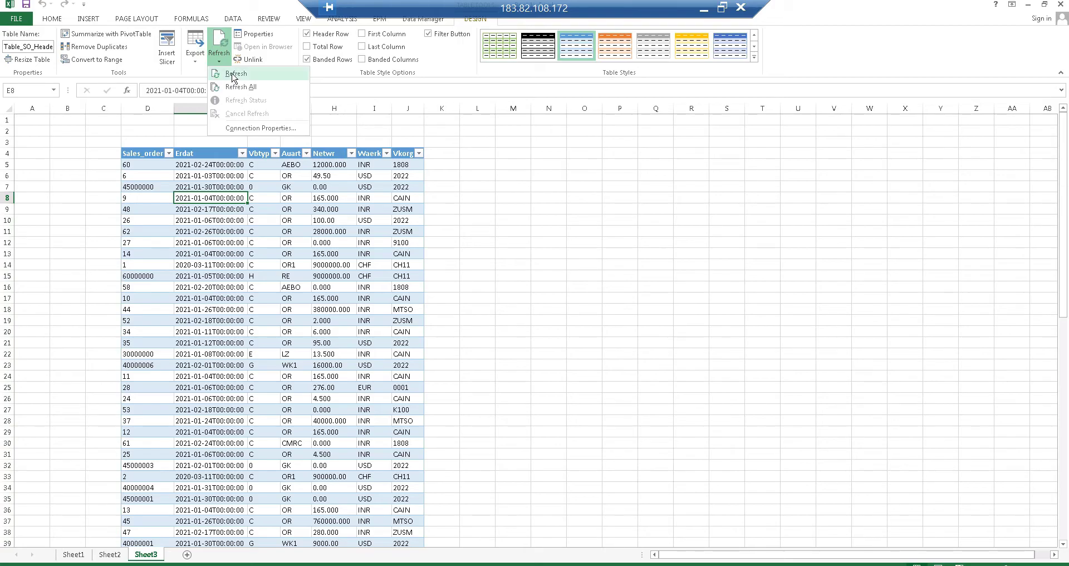
click(232, 75)
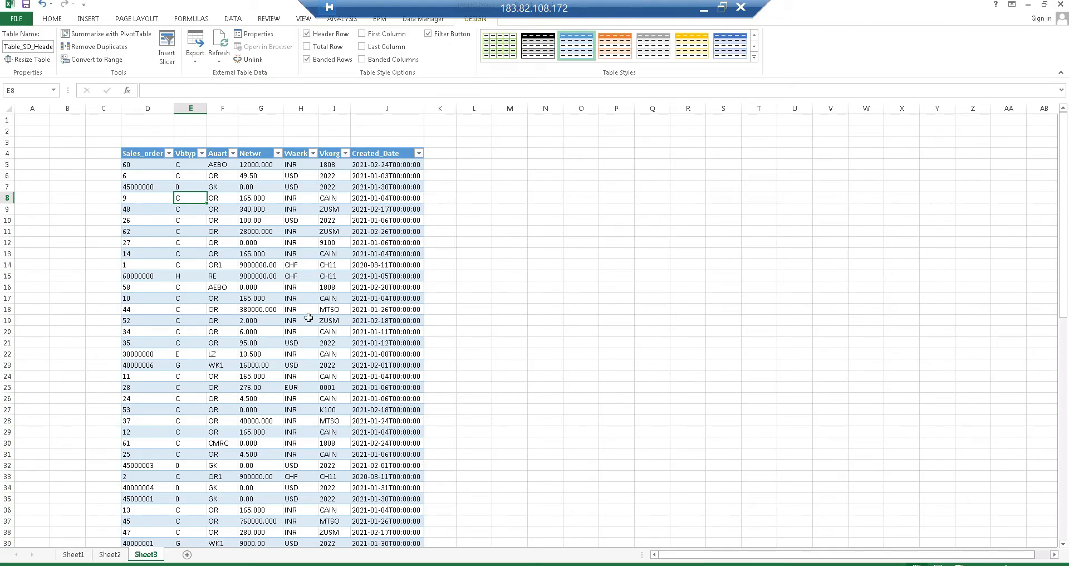
click(189, 563)
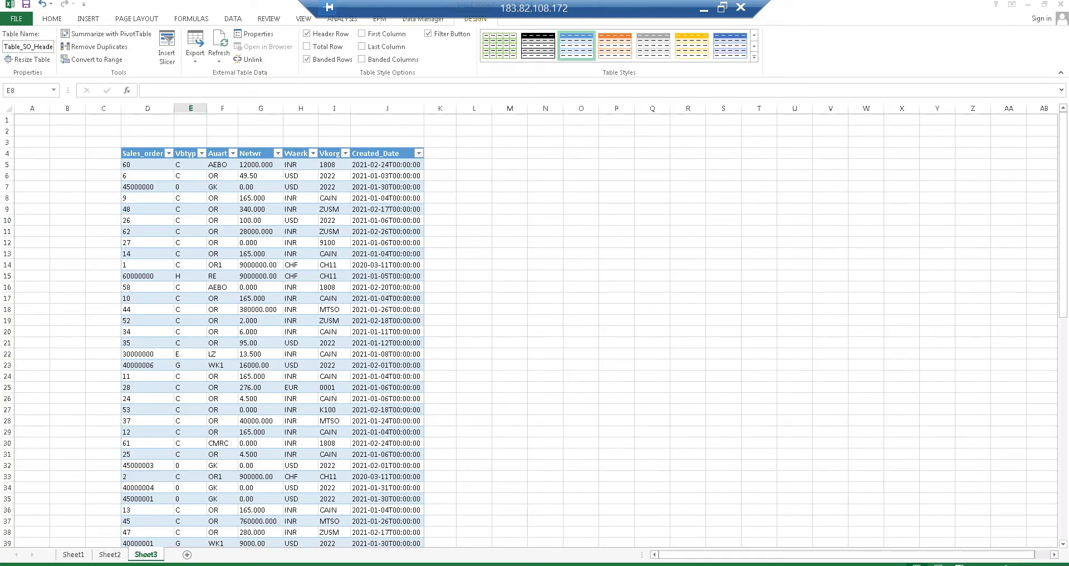
Change SO_Header's Netwr property name to Net_Value and regenerate the runtime objects.
click(198, 519)
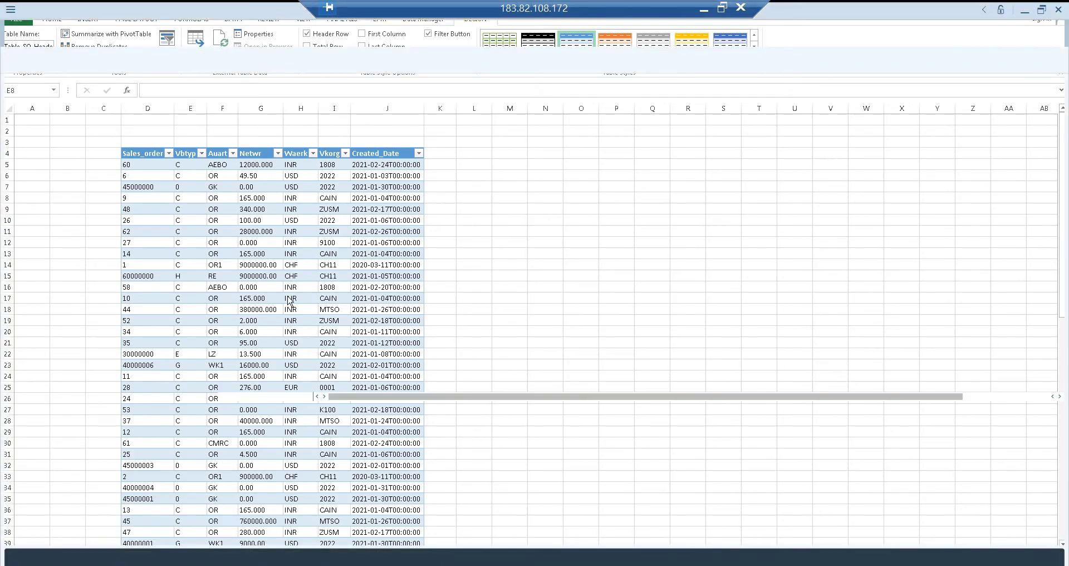
click(257, 194)
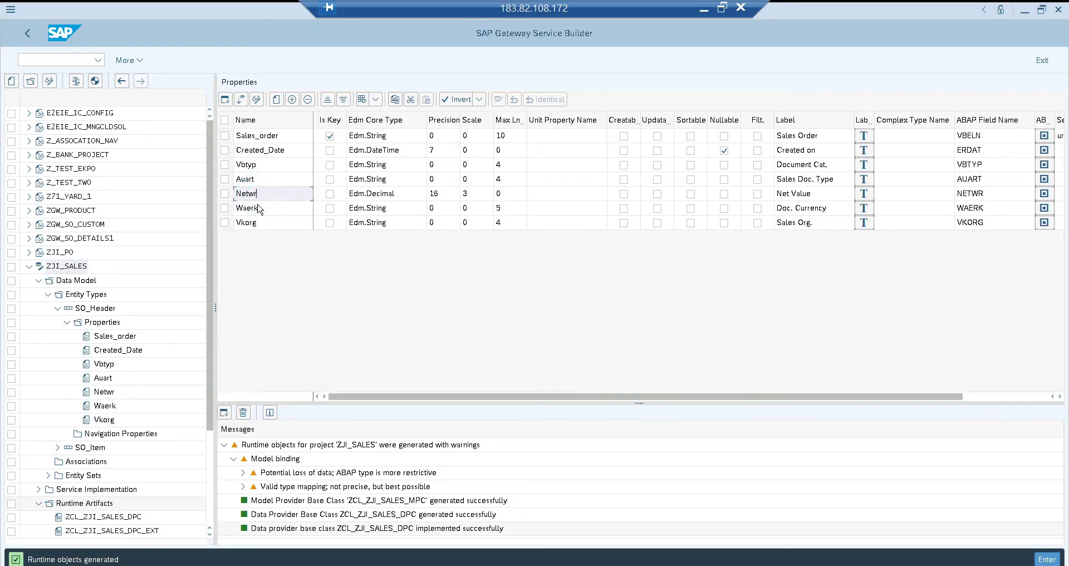
text(Net_Value)
key(Home)
key(Delete)
key(Delete)
key(Delete)
key(Delete)
key(Delete)
click(95, 82)
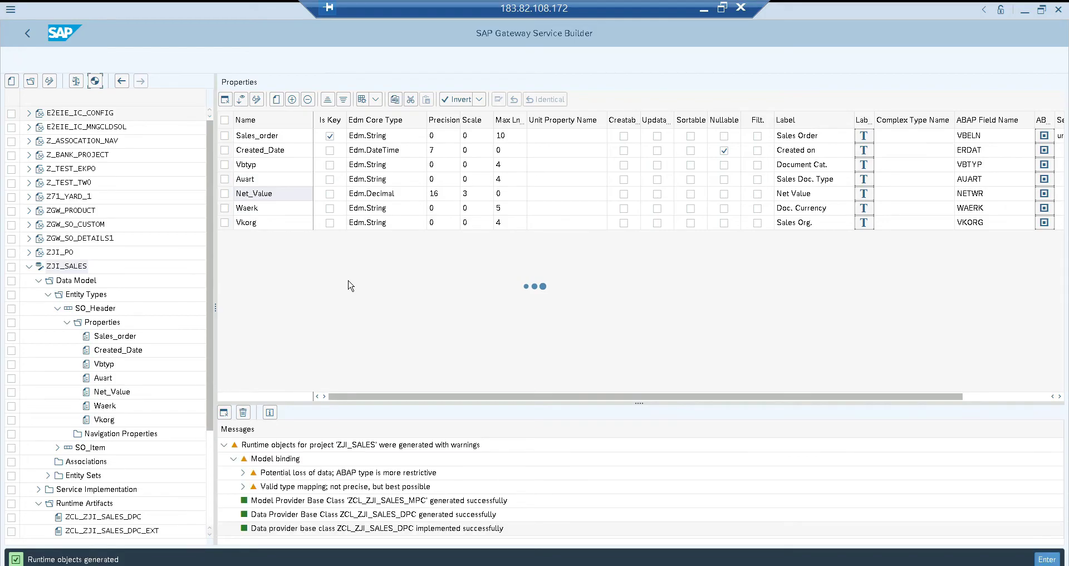
key(alt+Tab)
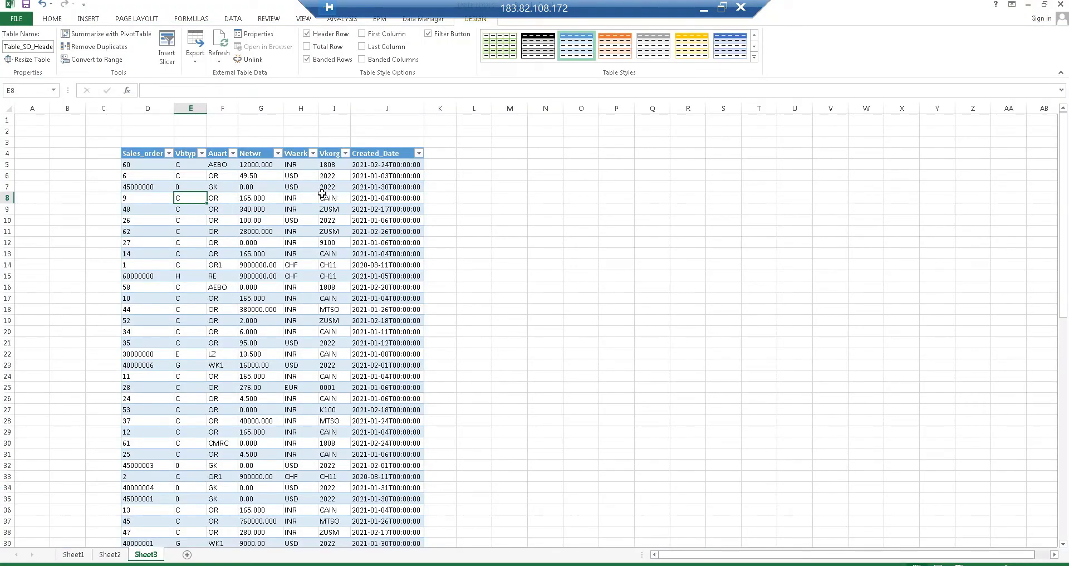
Refresh the Sheet3 table so Net_Value replaces Netwr, then select cell M4 for new data.
click(329, 198)
click(216, 59)
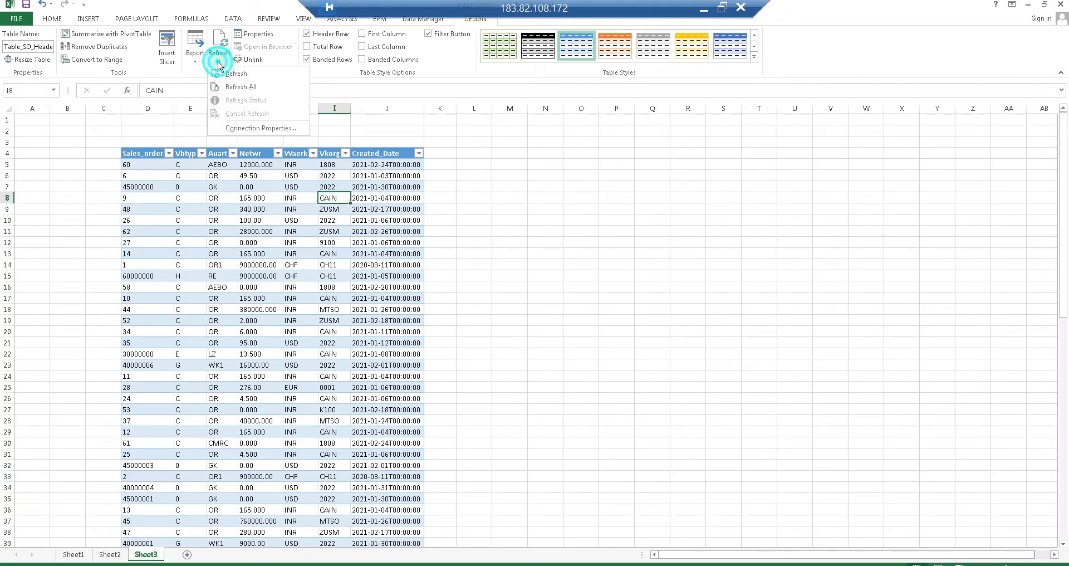
click(234, 74)
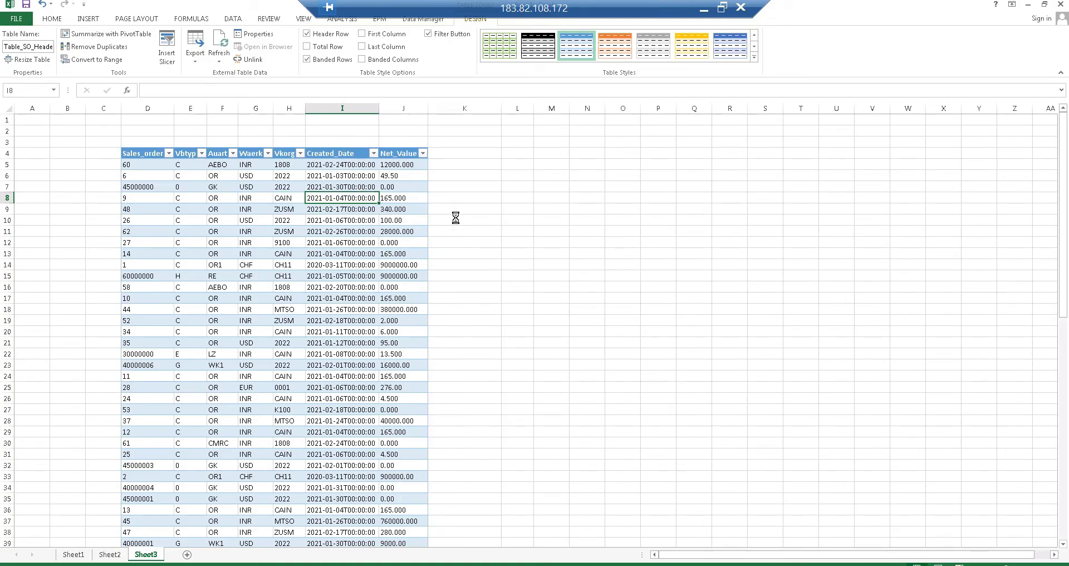
click(557, 154)
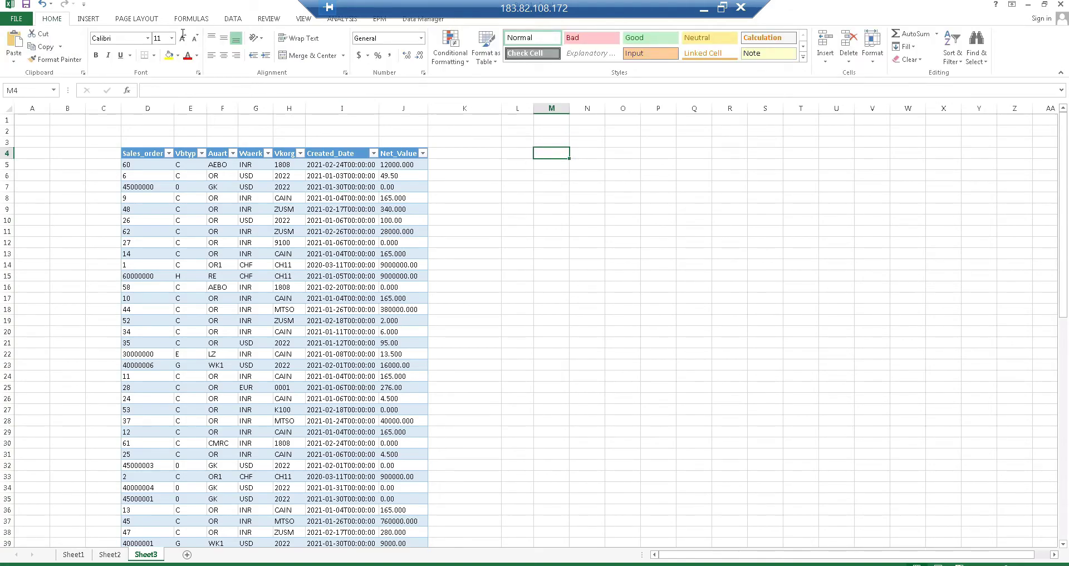
click(233, 18)
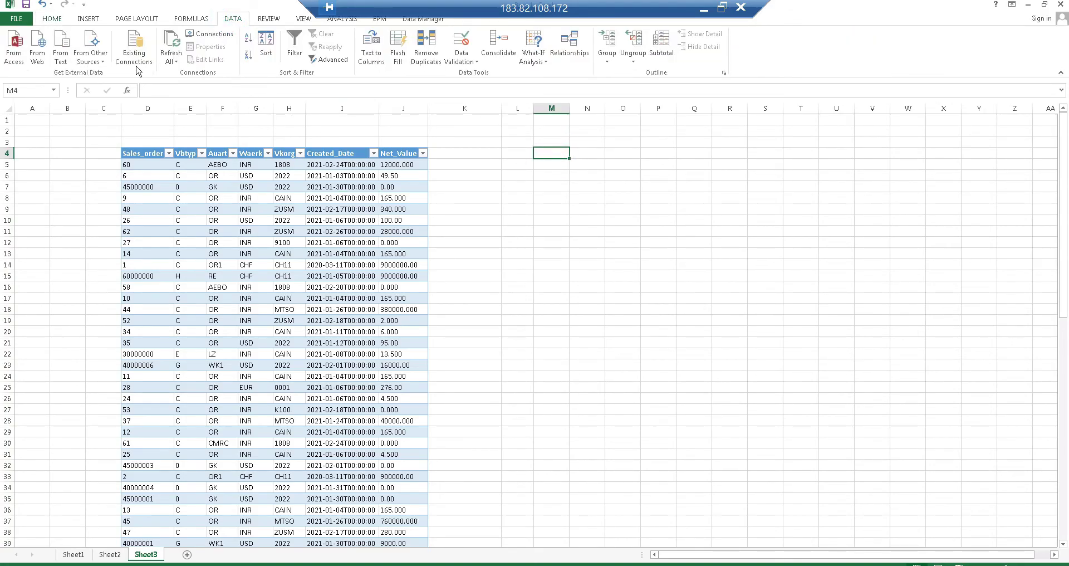
Start an OData data feed import using the ZJI_SALES service URL and the account's credentials.
click(91, 53)
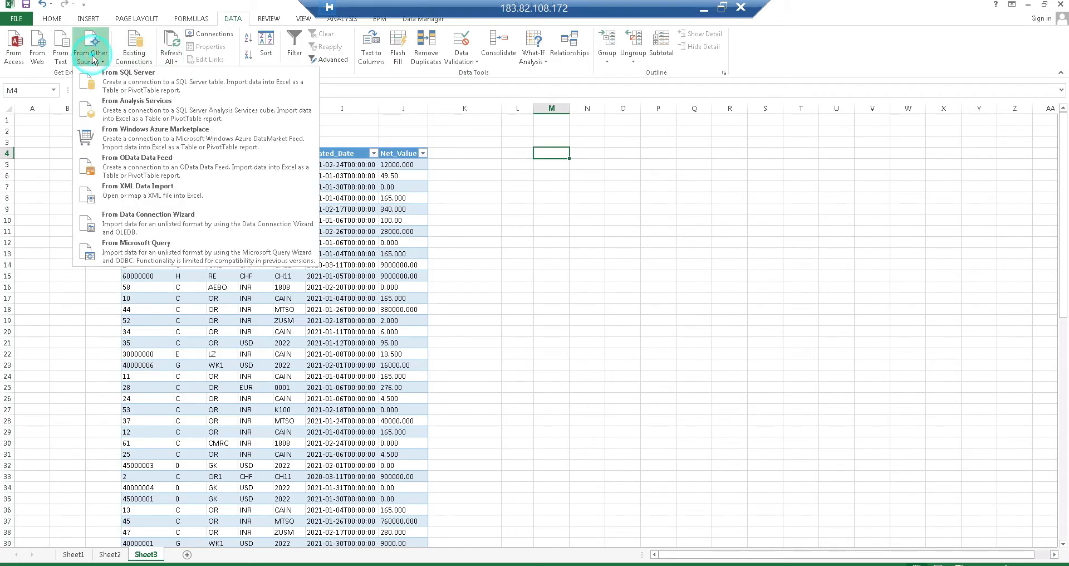
click(120, 160)
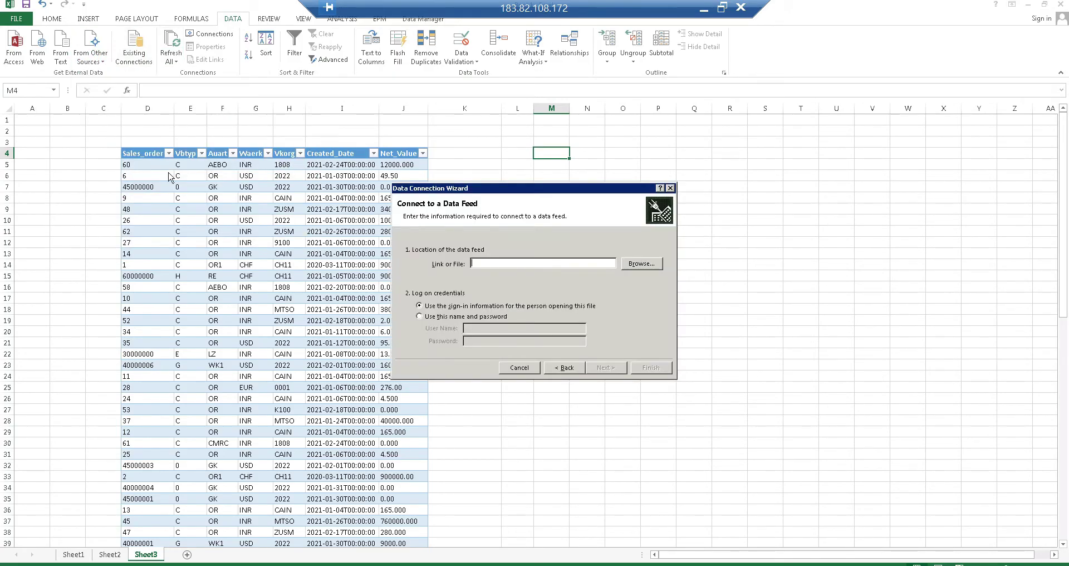
key(ctrl+v)
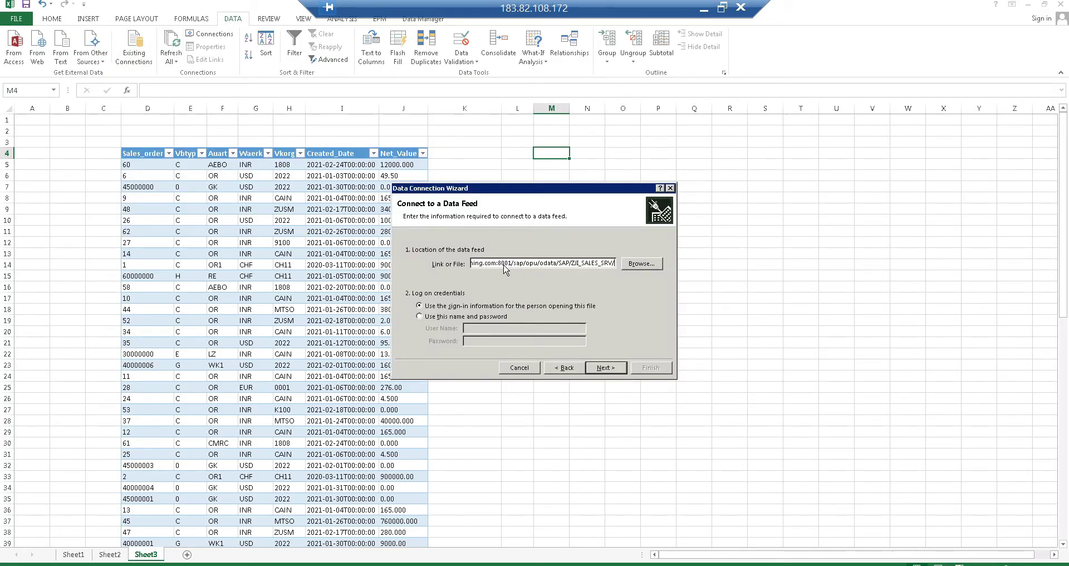
click(420, 316)
click(471, 328)
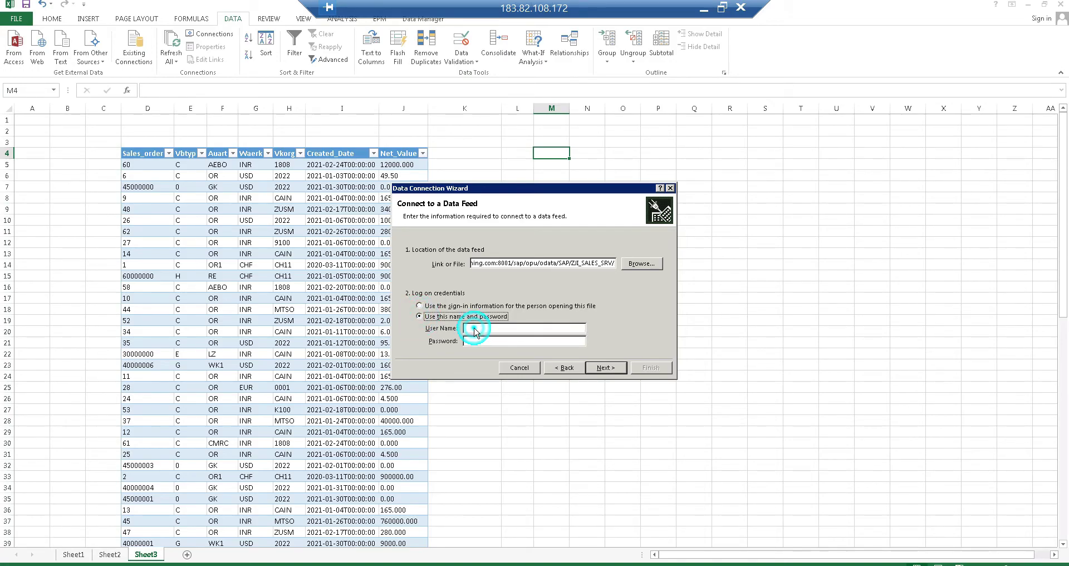
text(best)
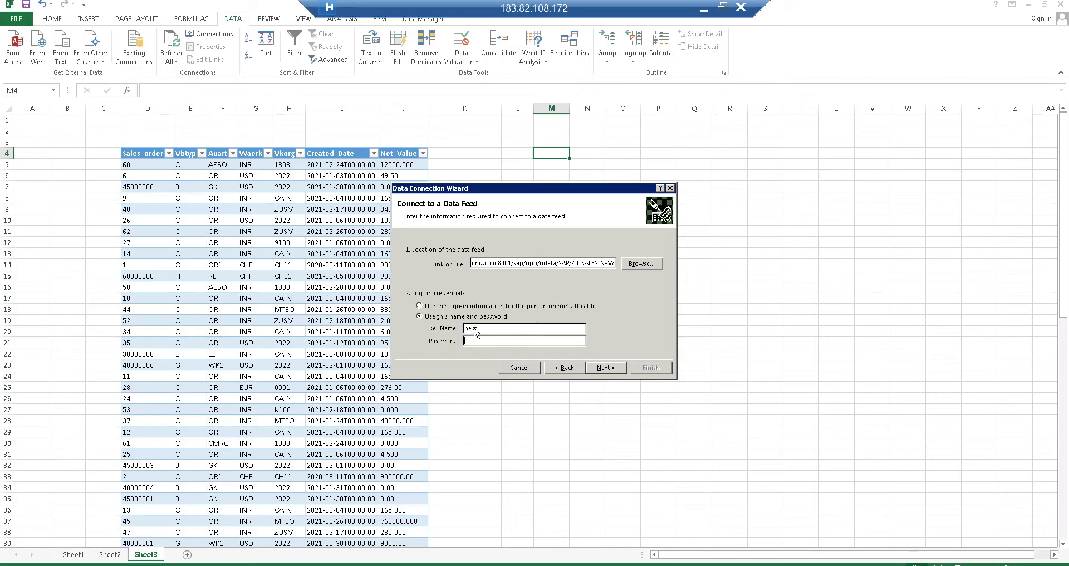
text(*********)
Select SO_HeaderSet, append 4 to the connection file name, and import it as a table at M4.
click(614, 368)
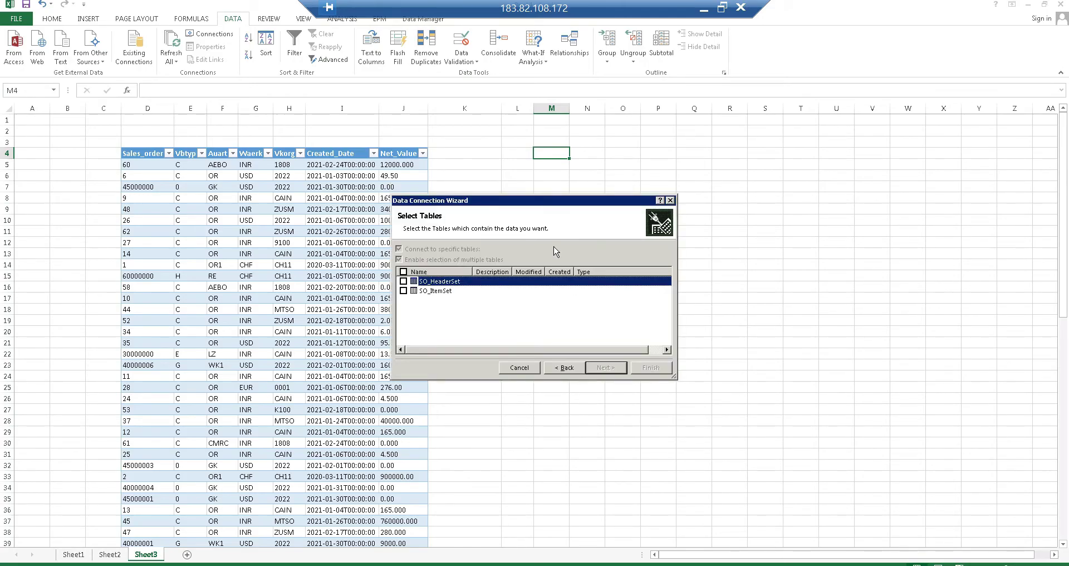
click(404, 281)
click(601, 367)
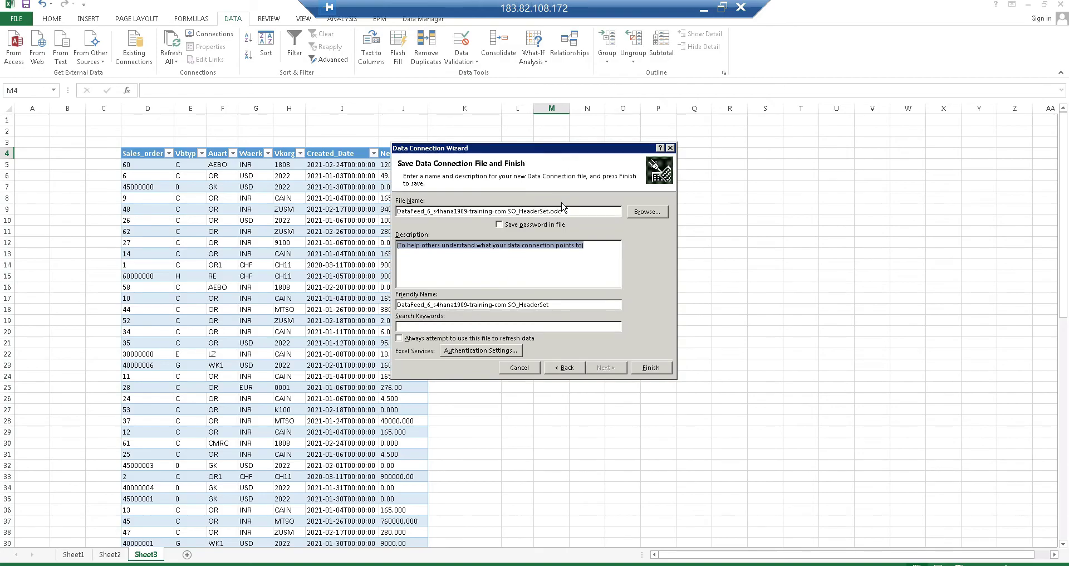
click(548, 212)
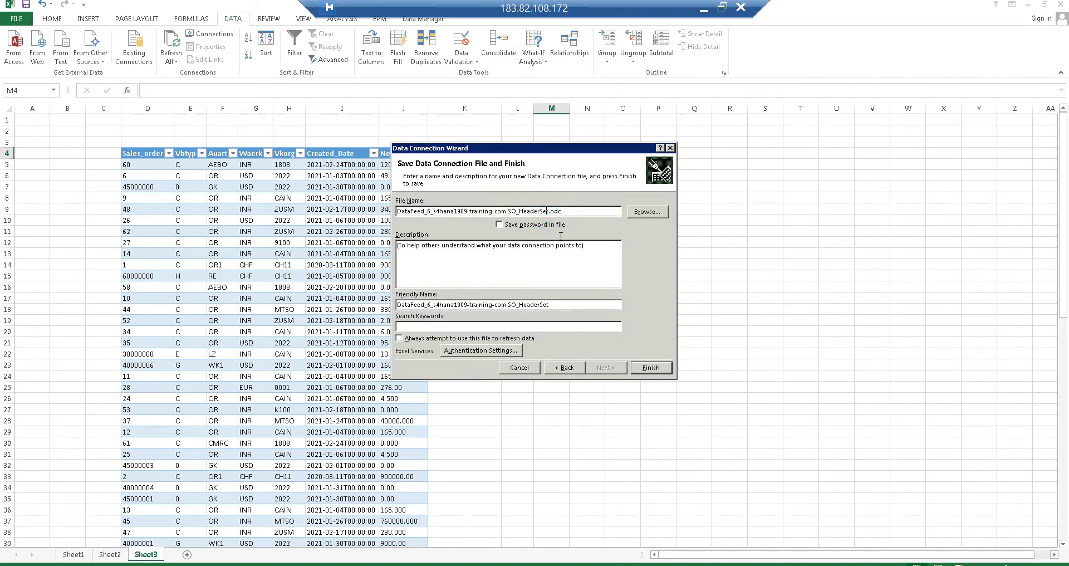
text(4)
click(650, 370)
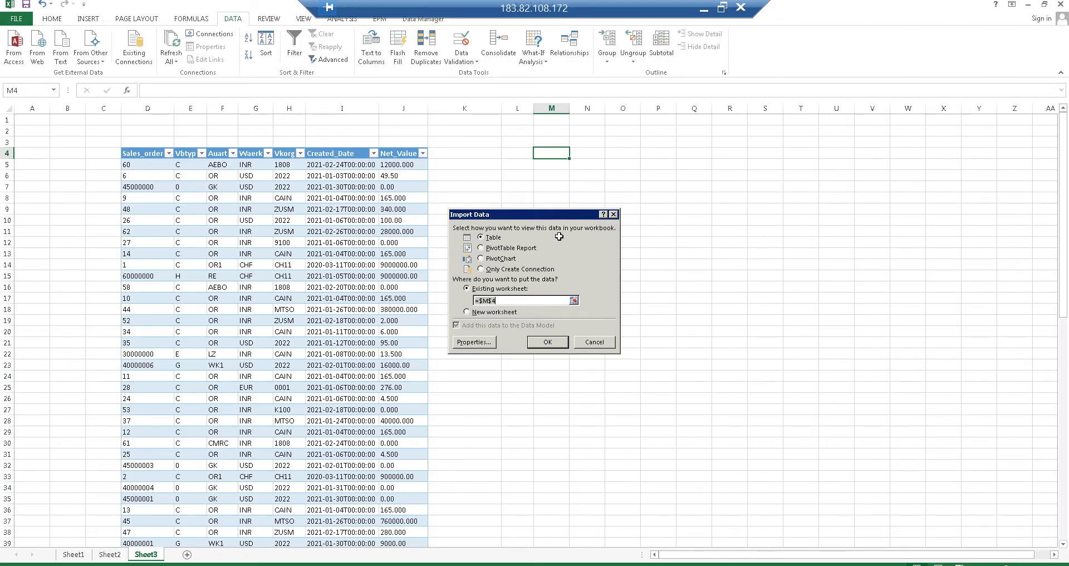
click(548, 342)
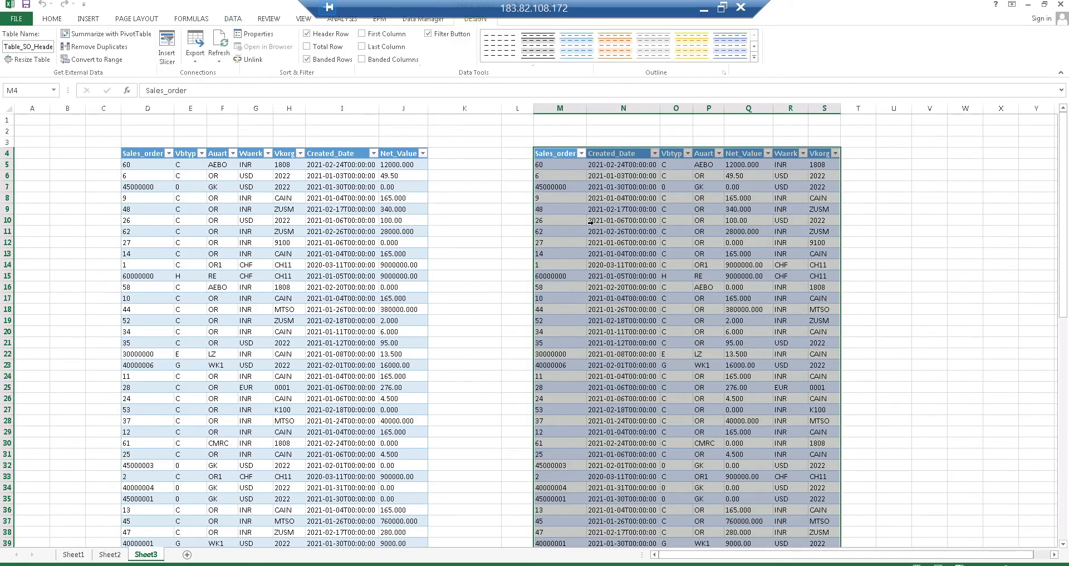
Check the sales order, created date and net value entries in the new table.
click(574, 229)
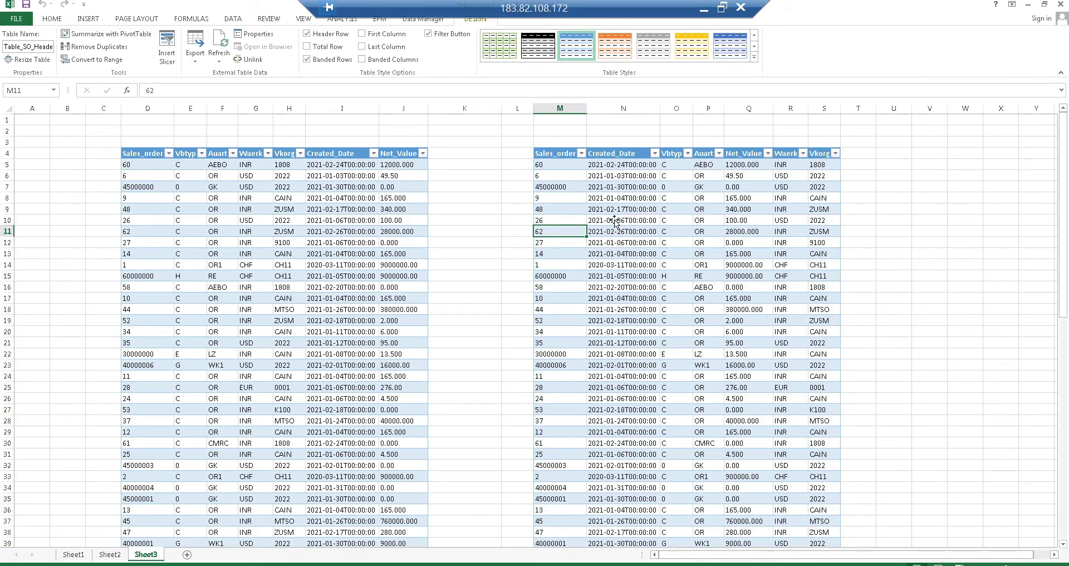
click(615, 220)
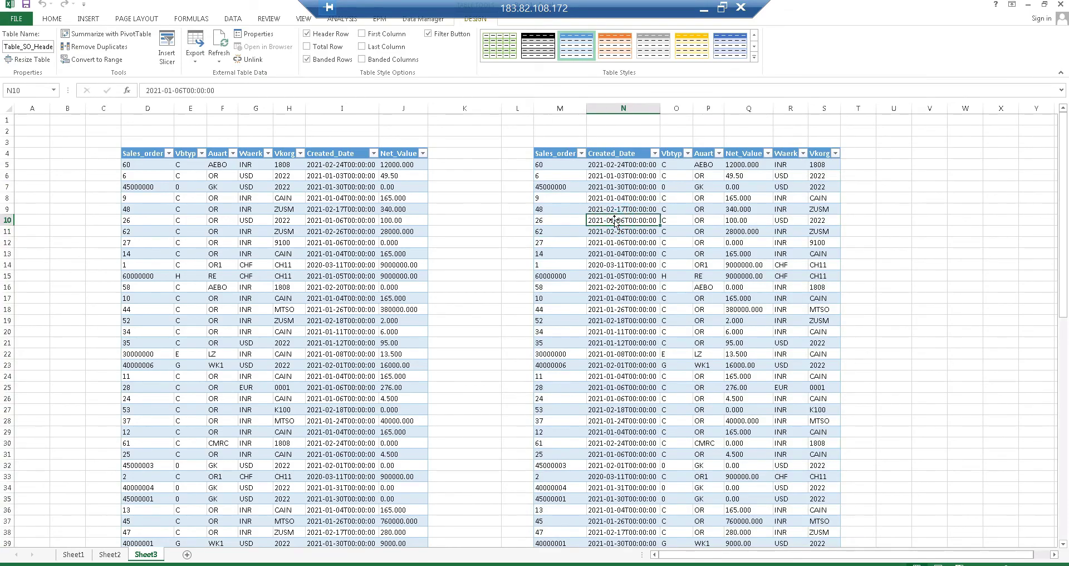
click(751, 198)
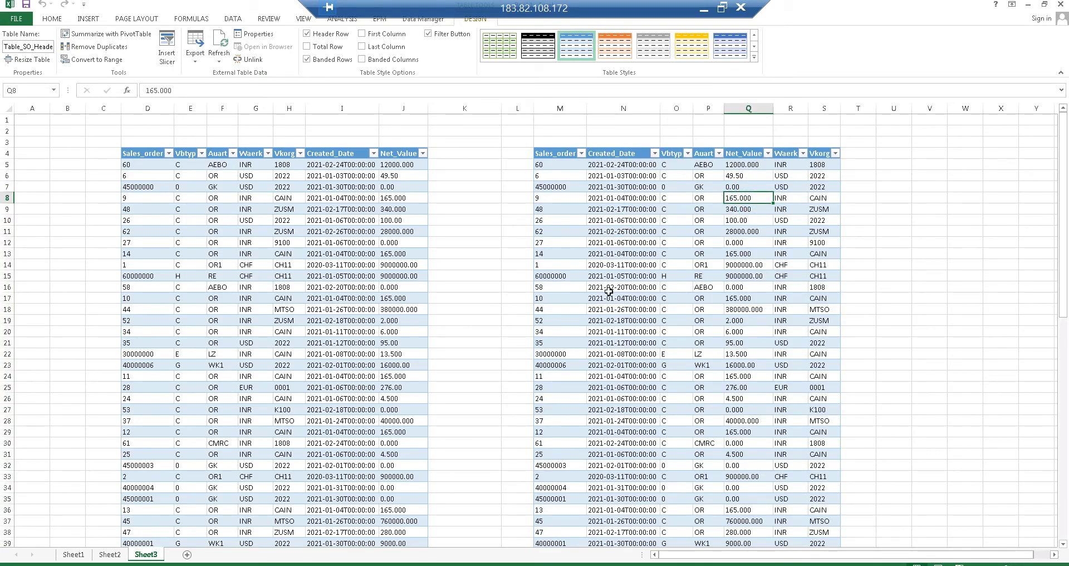